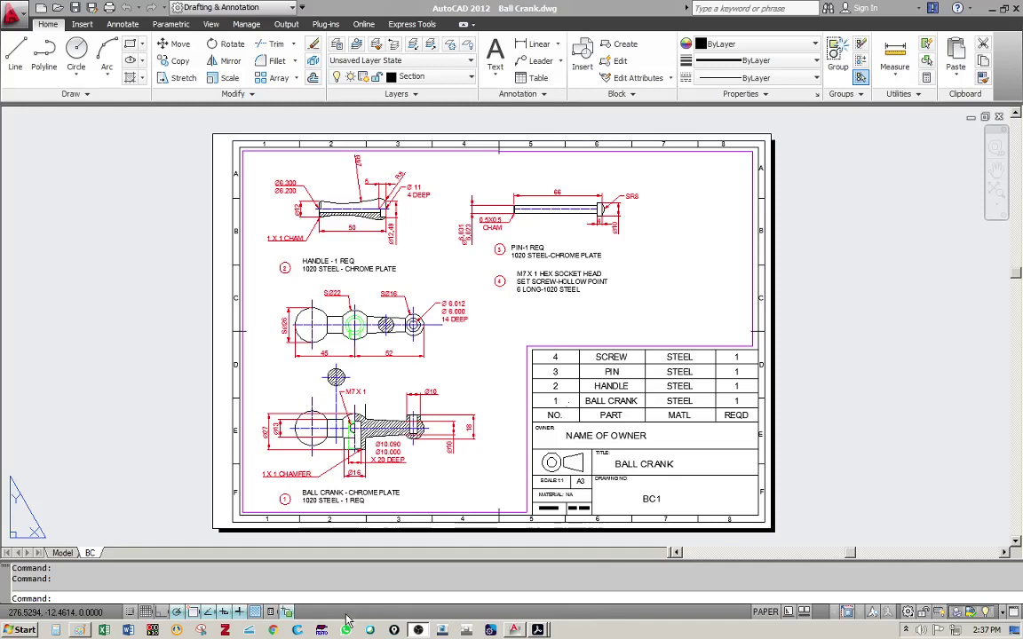
Step: Switch to LAYERS.pdf in Acrobat to view the layer standards sheet
left_click(514, 628)
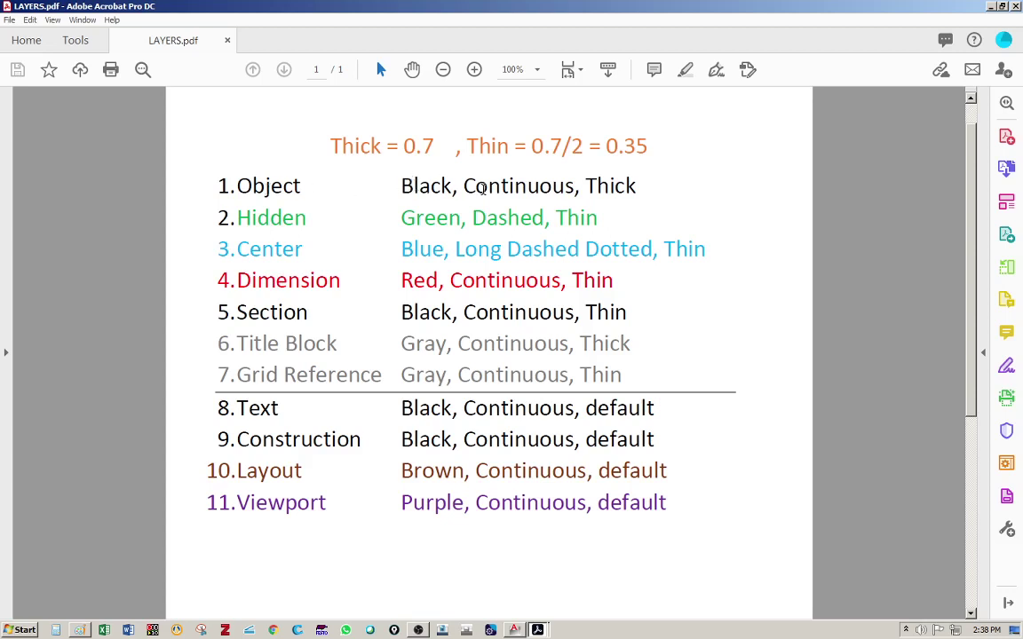
left_click_drag(466, 185, 638, 186)
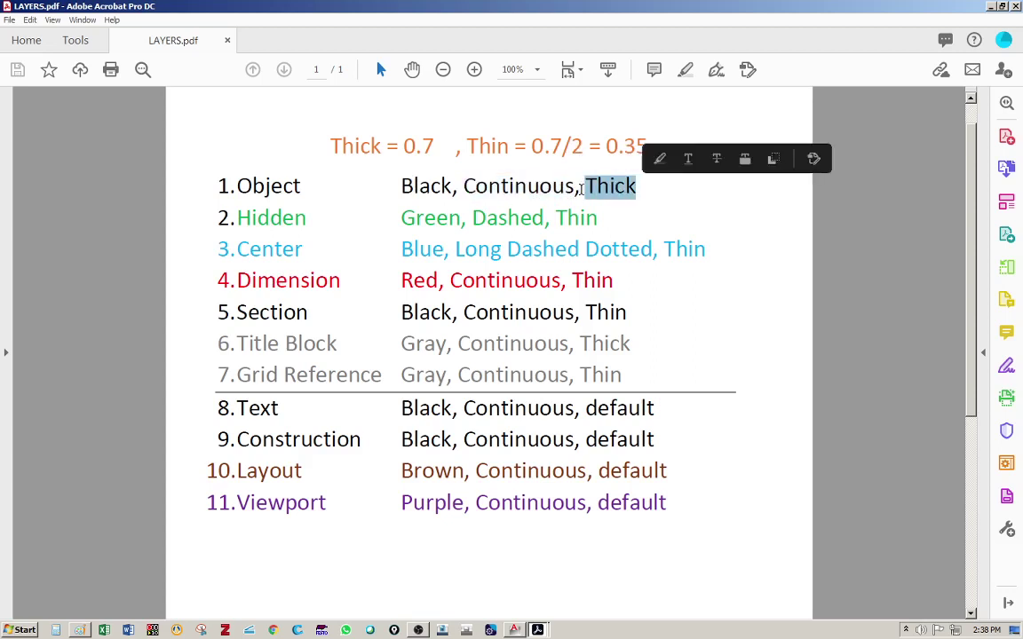
left_click(515, 177)
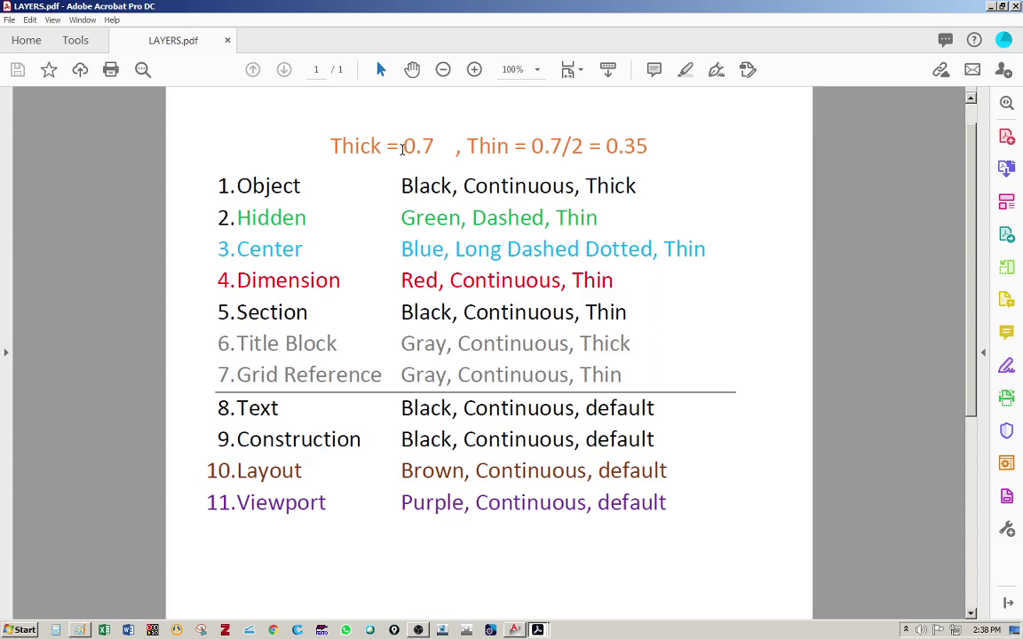
left_click_drag(404, 147, 430, 147)
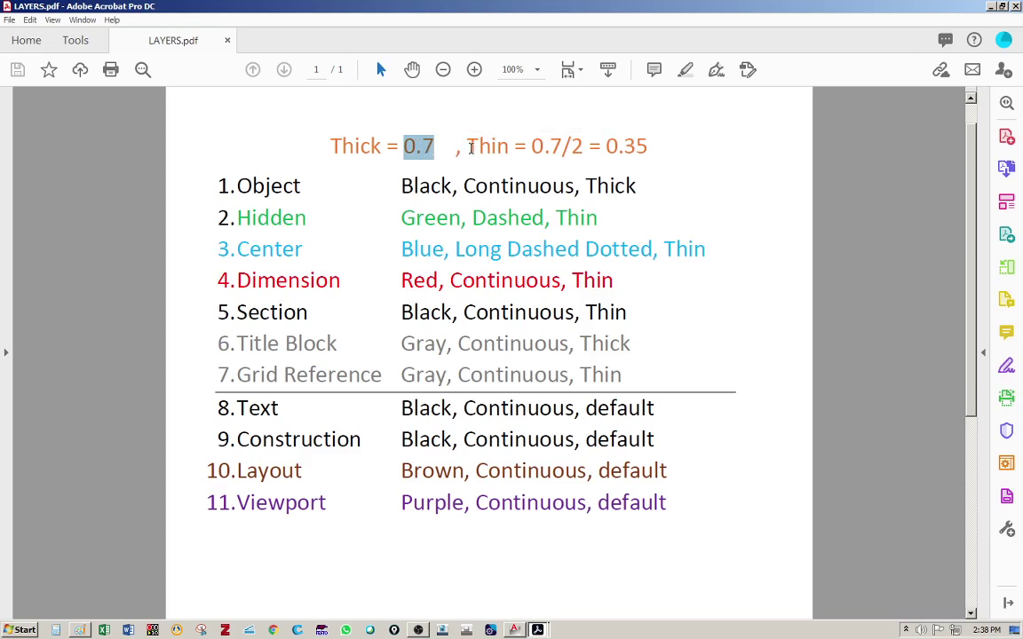
left_click_drag(606, 146, 651, 148)
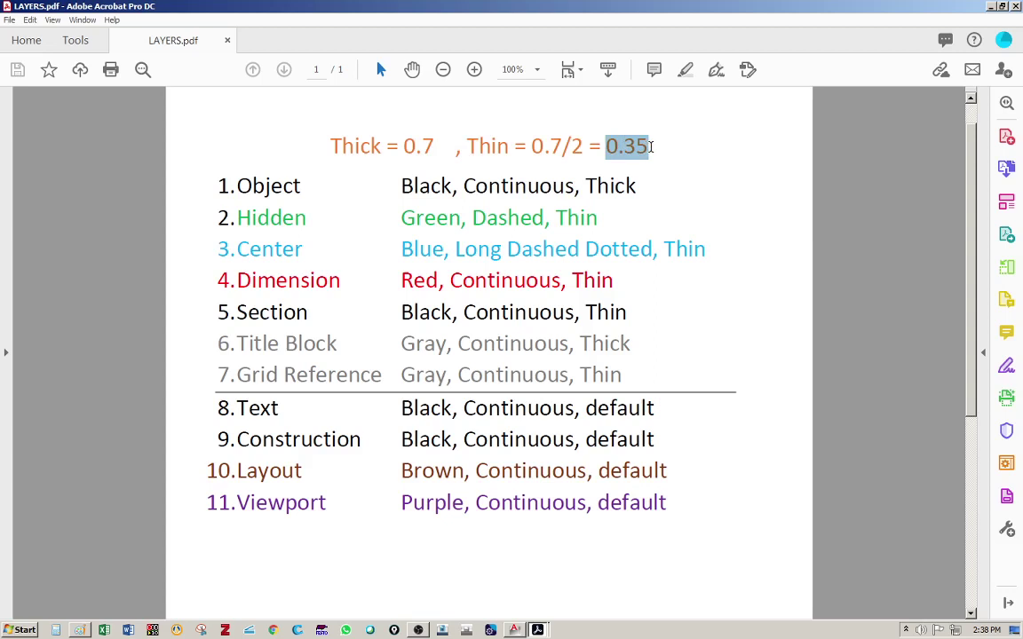
left_click(655, 149)
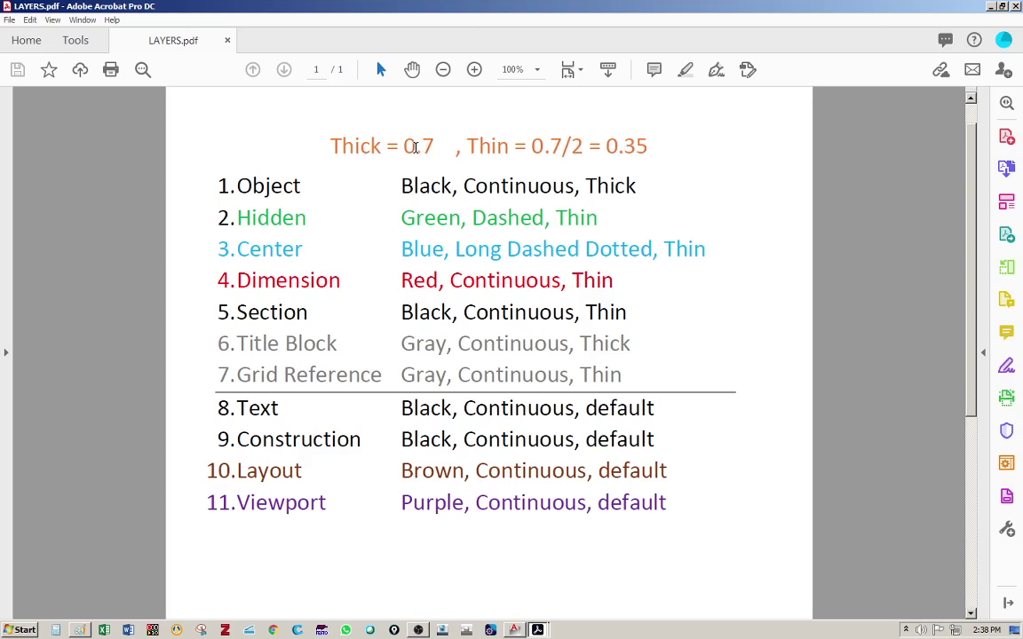
key("alt+Tab")
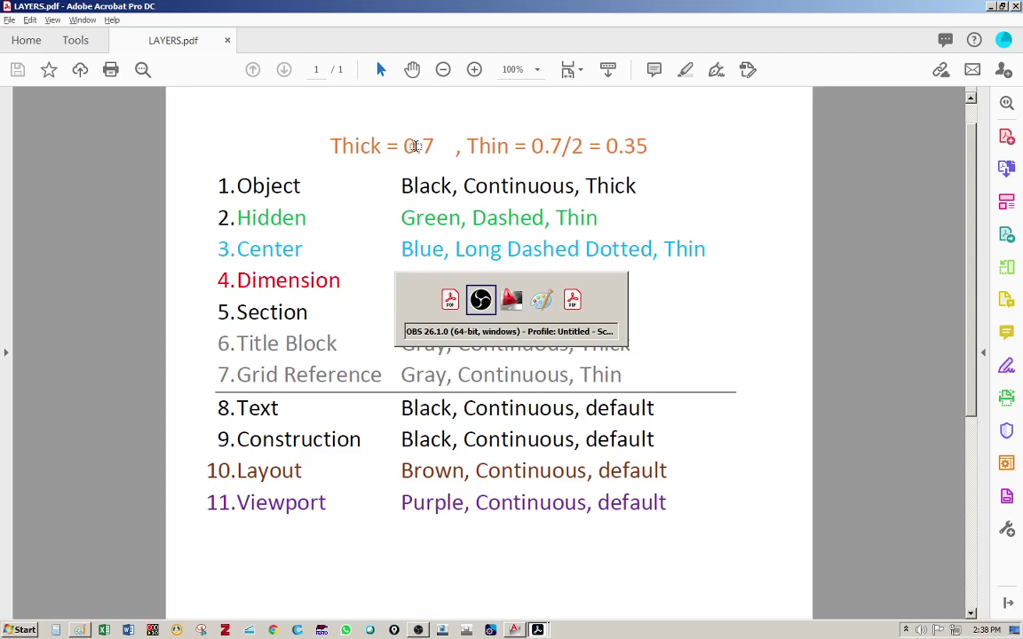
key("alt+Tab")
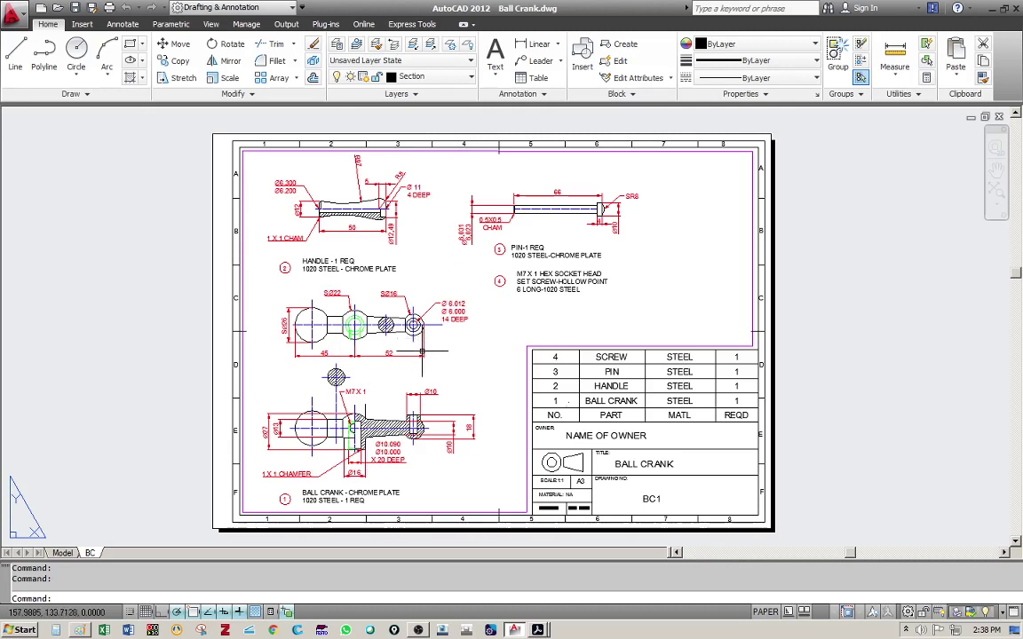
Step: Open Layer Walk from the expanded Layers panel and display only layer 0
left_click(413, 94)
left_click(396, 105)
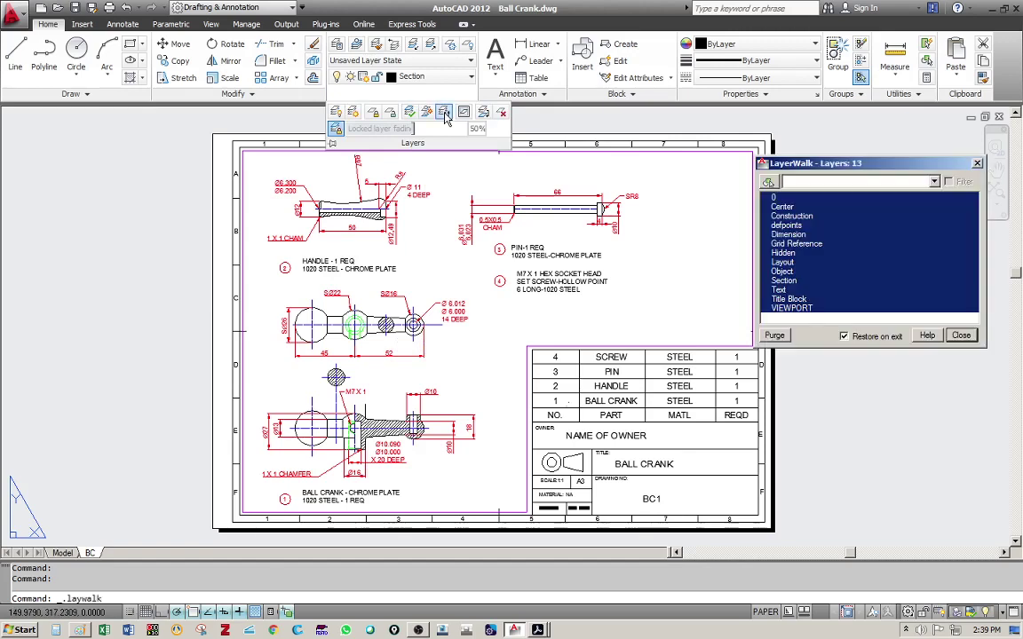
left_click_drag(815, 166, 755, 138)
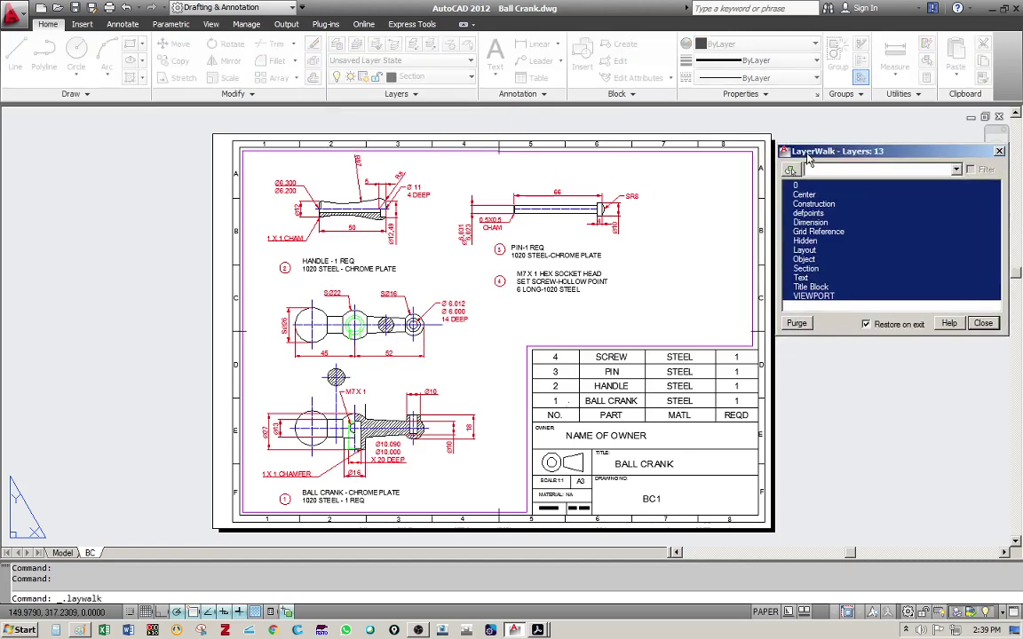
left_click(897, 298)
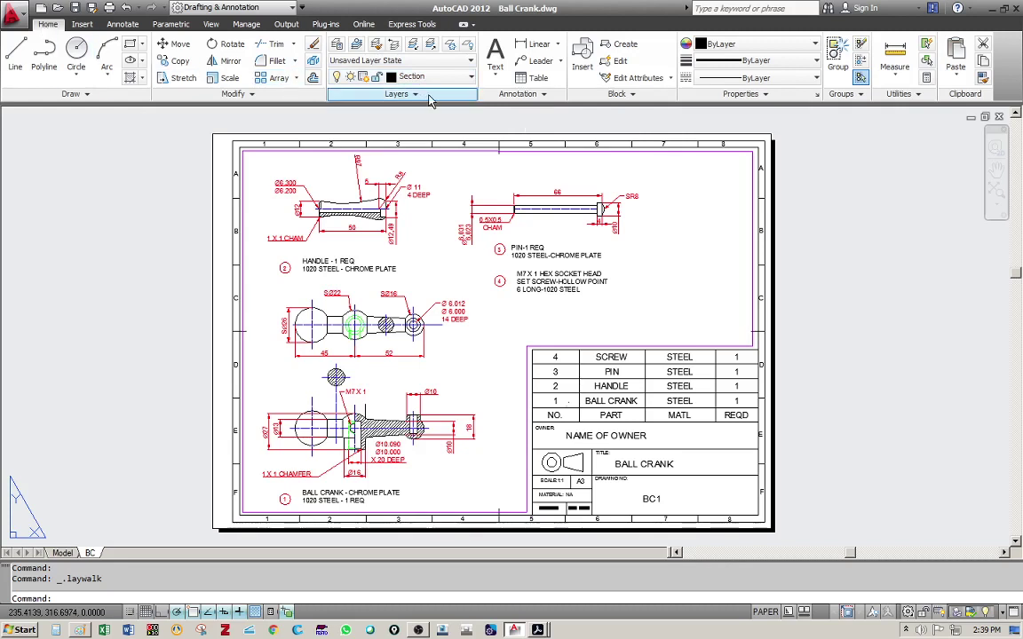
left_click(429, 95)
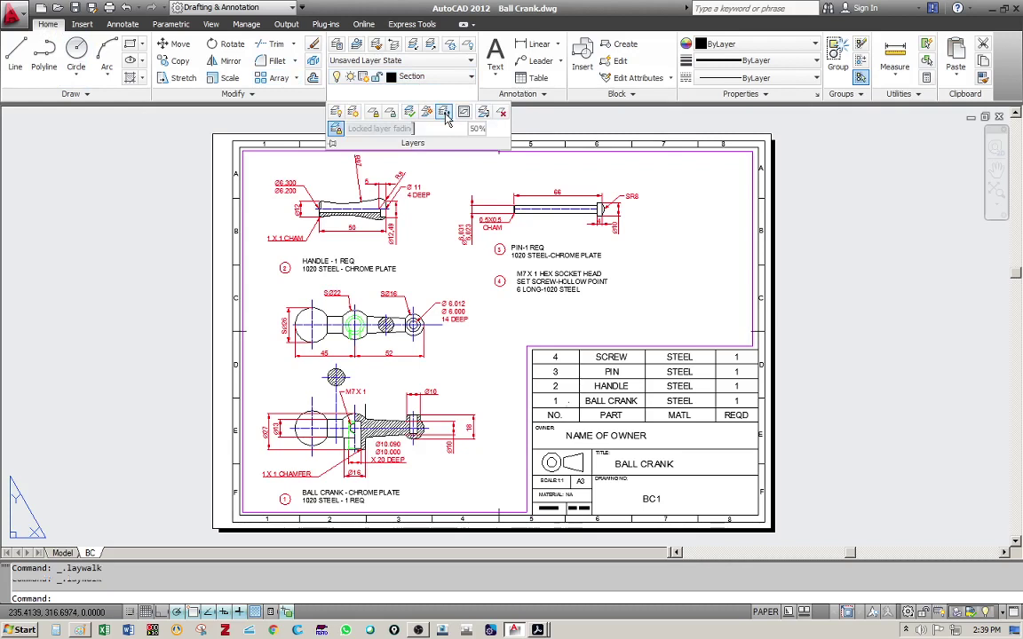
left_click(446, 116)
left_click(802, 186)
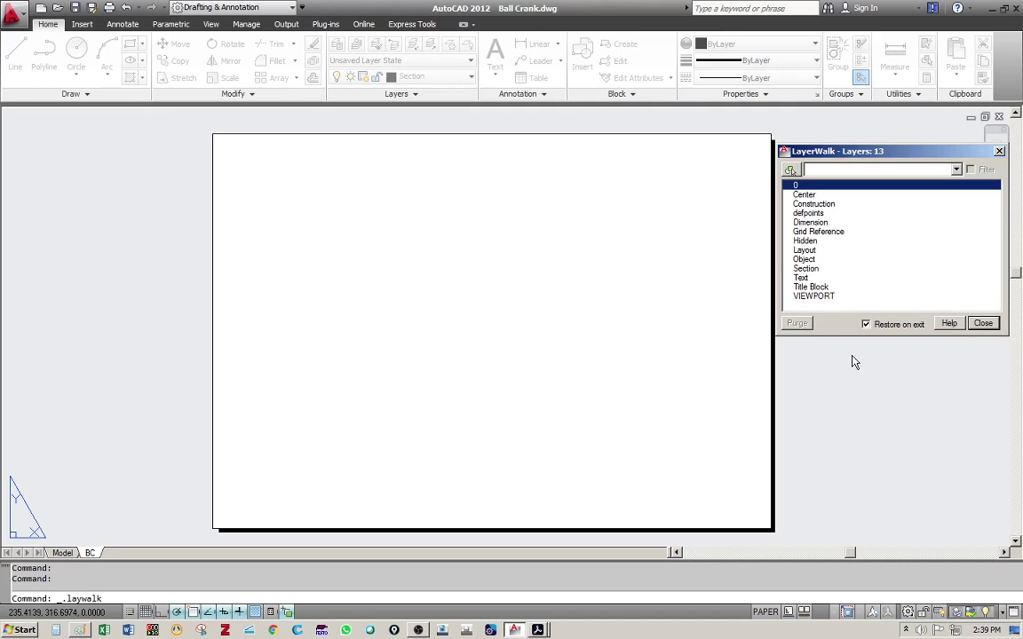
Step: Step through Center, Construction, Dimension and the remaining layers through Title Block, then close LayerWalk
key("Down")
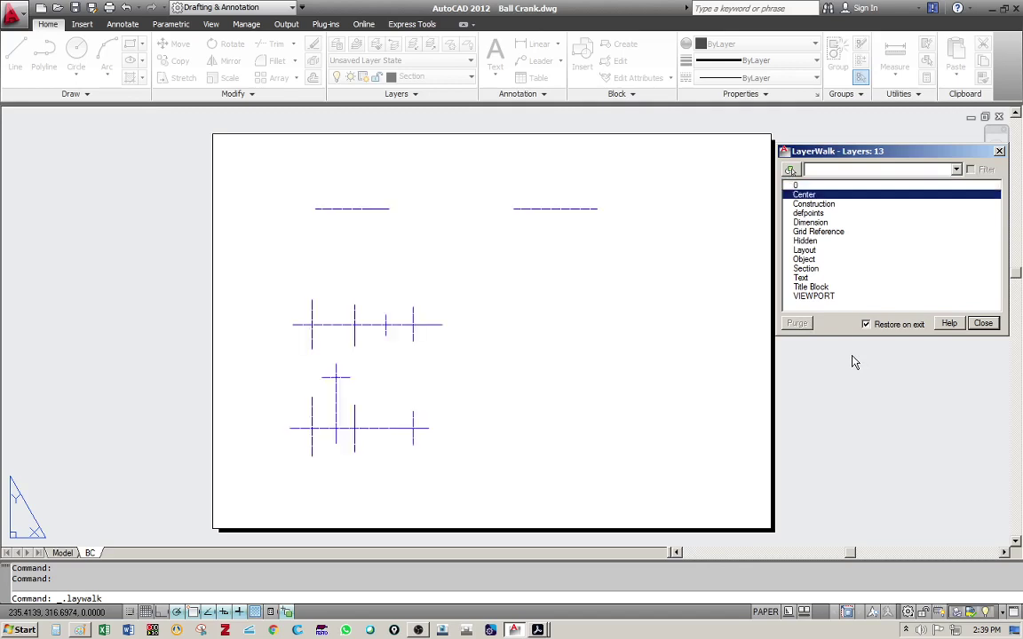
key("Down")
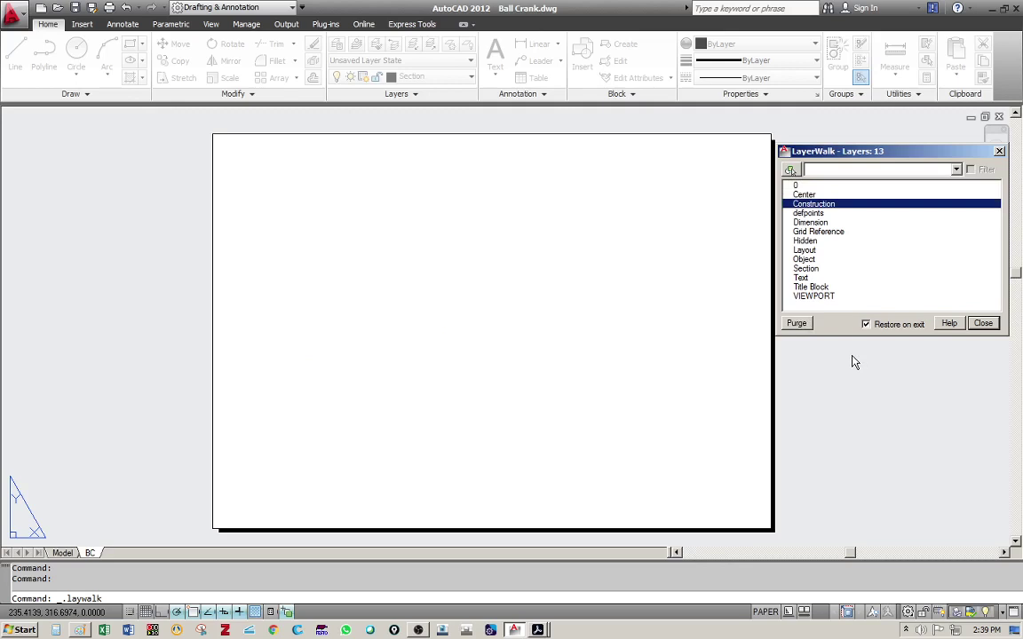
key("Down")
key("Down")
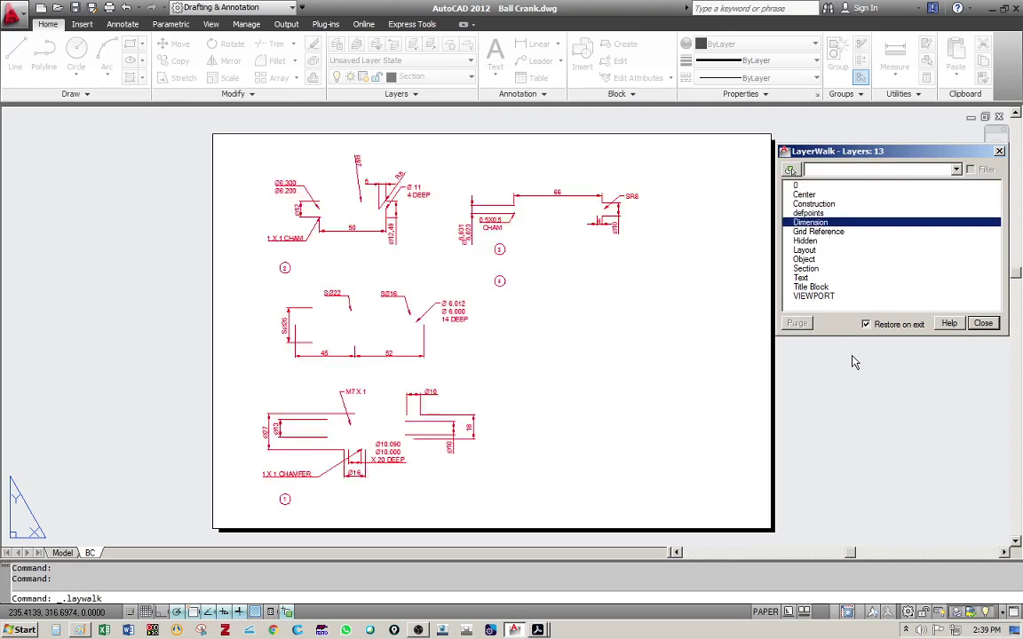
key("Down")
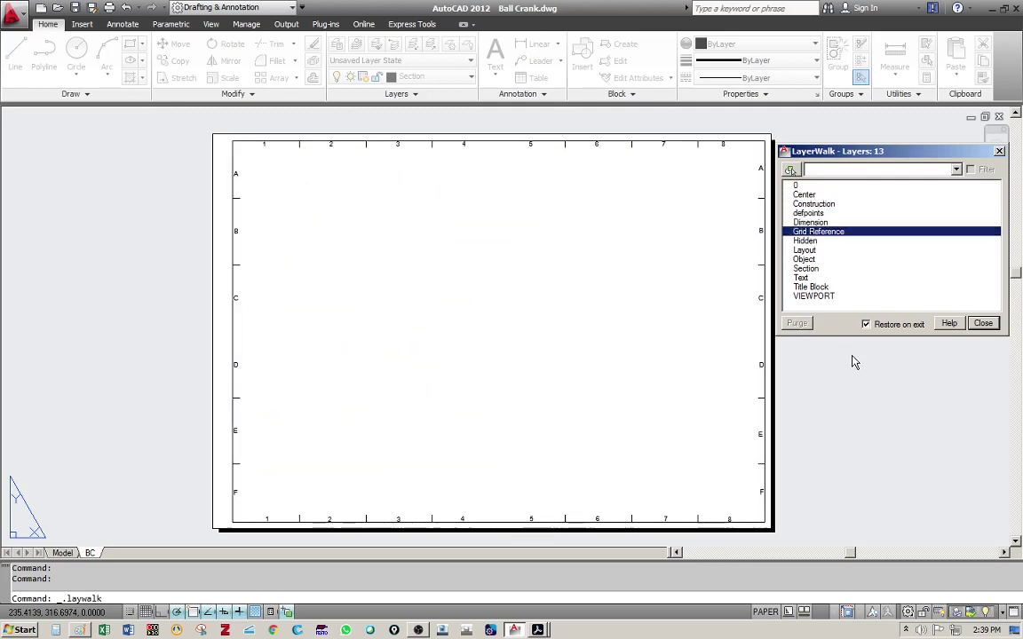
key("Down")
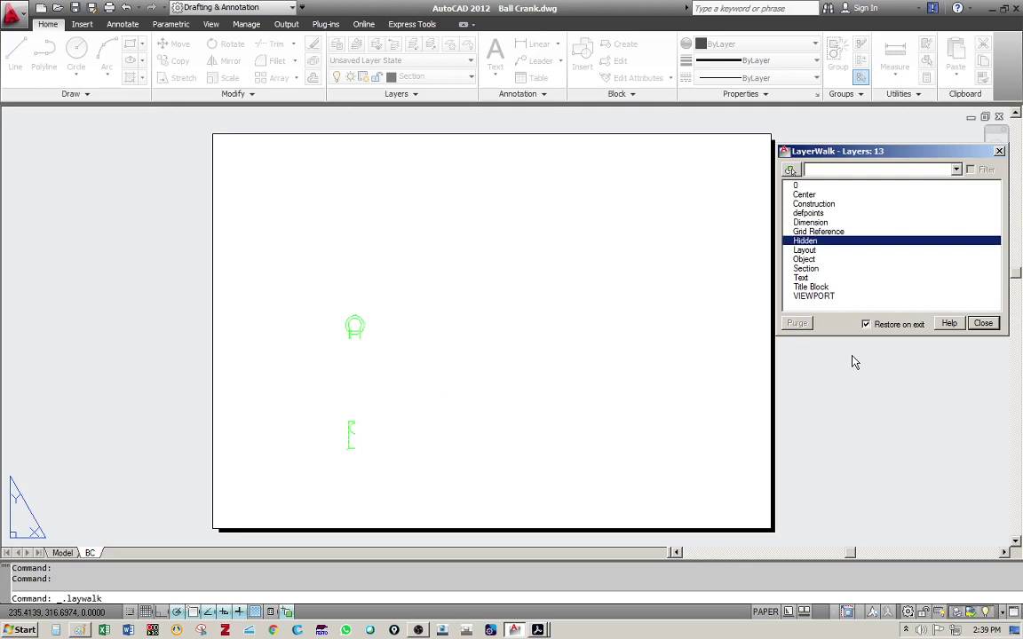
key("Down")
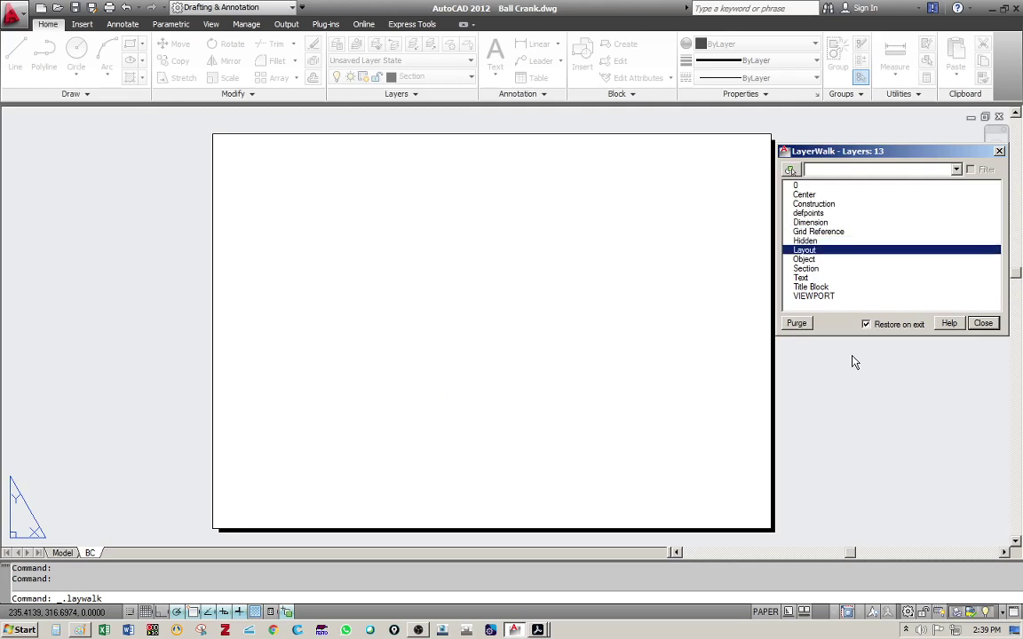
key("Down")
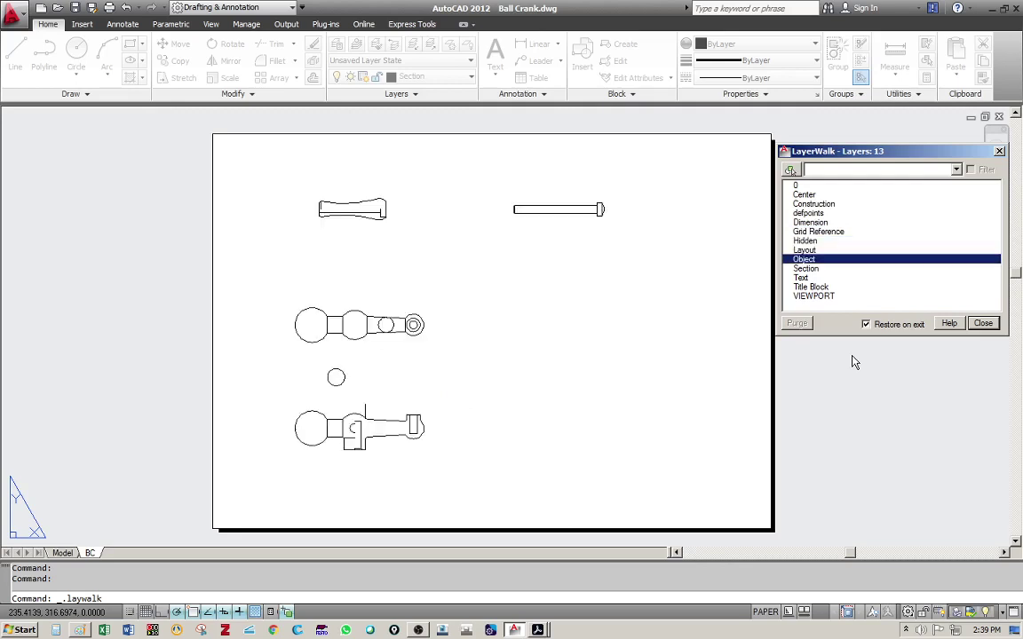
key("Down")
key("Down")
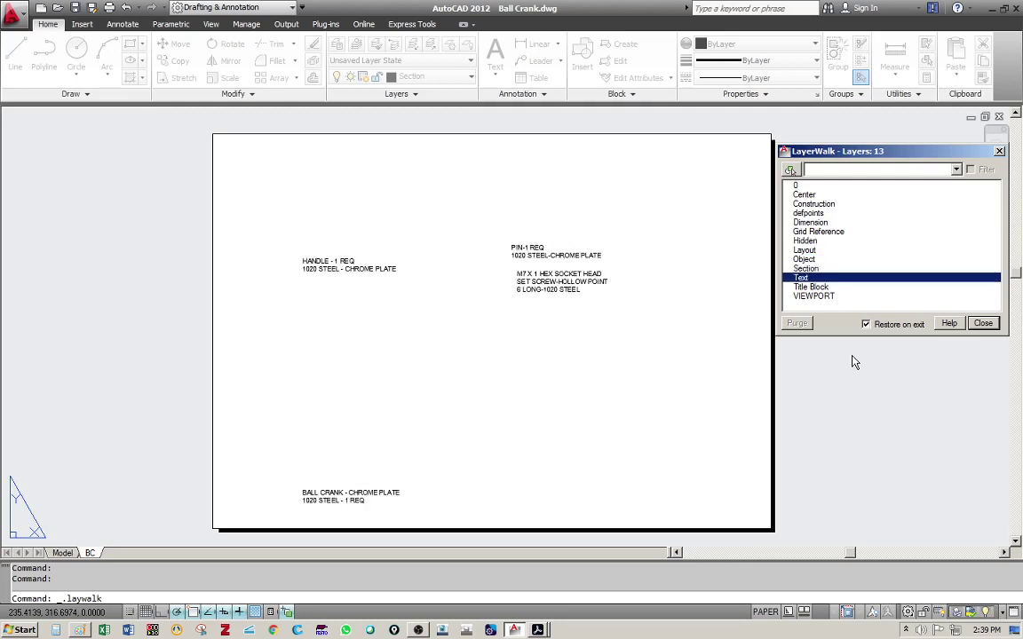
key("Down")
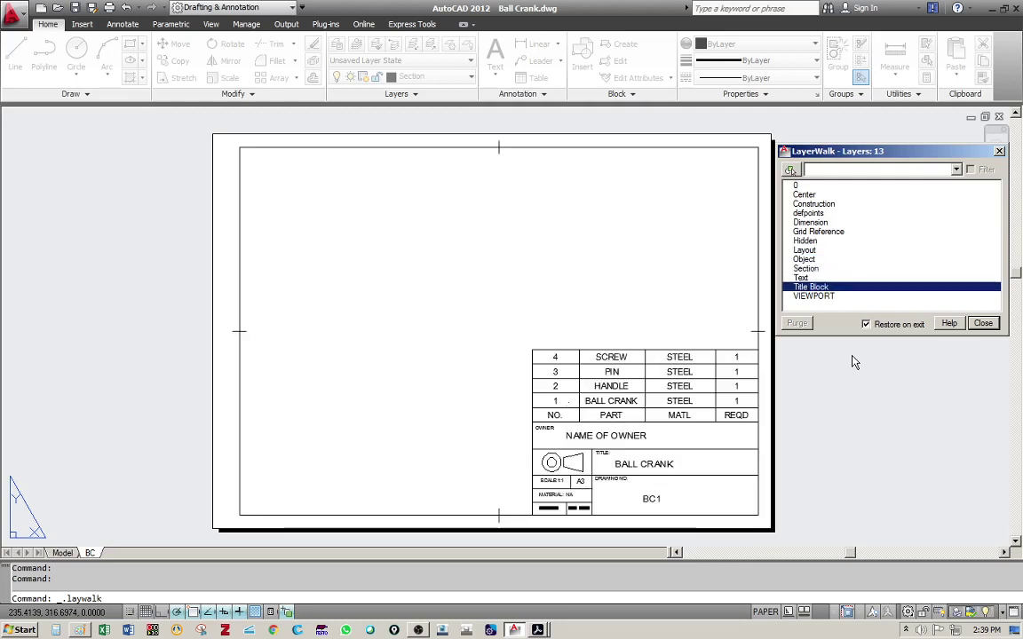
key("Down")
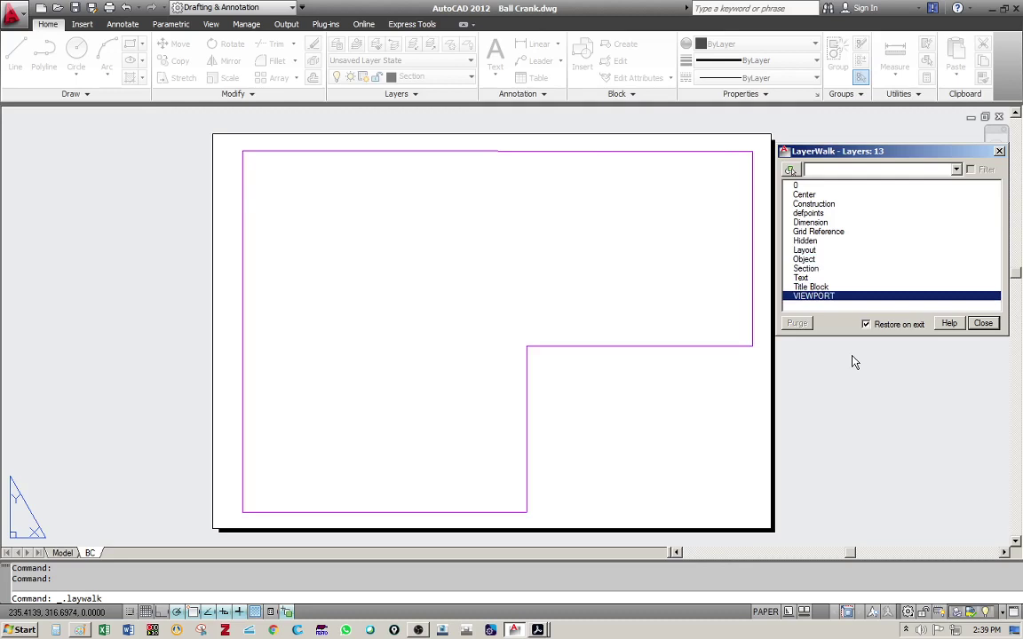
key("Escape")
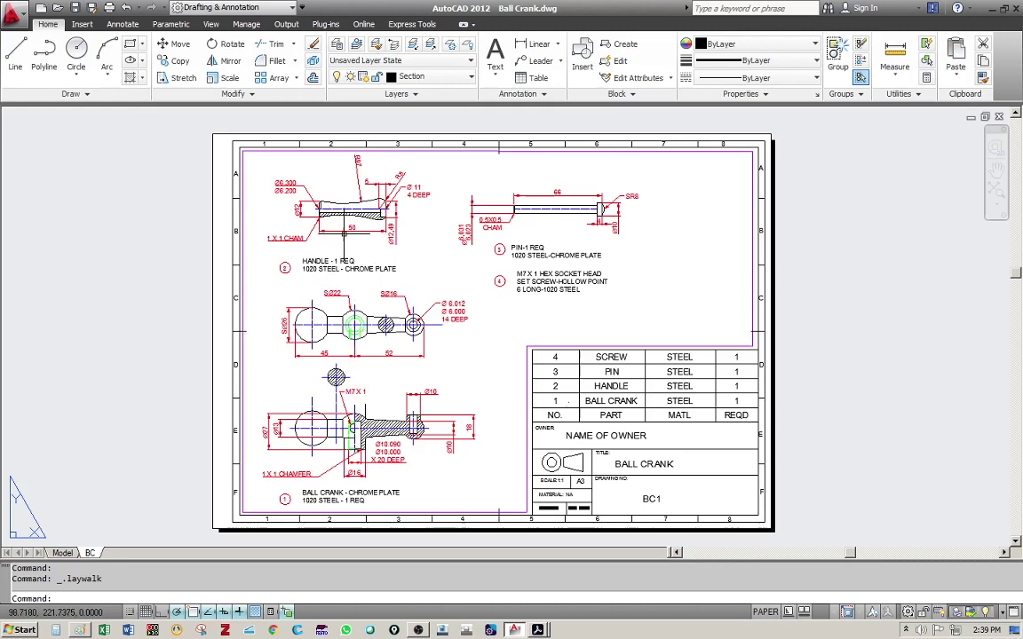
Step: Export the layout to PDF from the Application menu, saving it as Ball Crank2.pdf
left_click(18, 16)
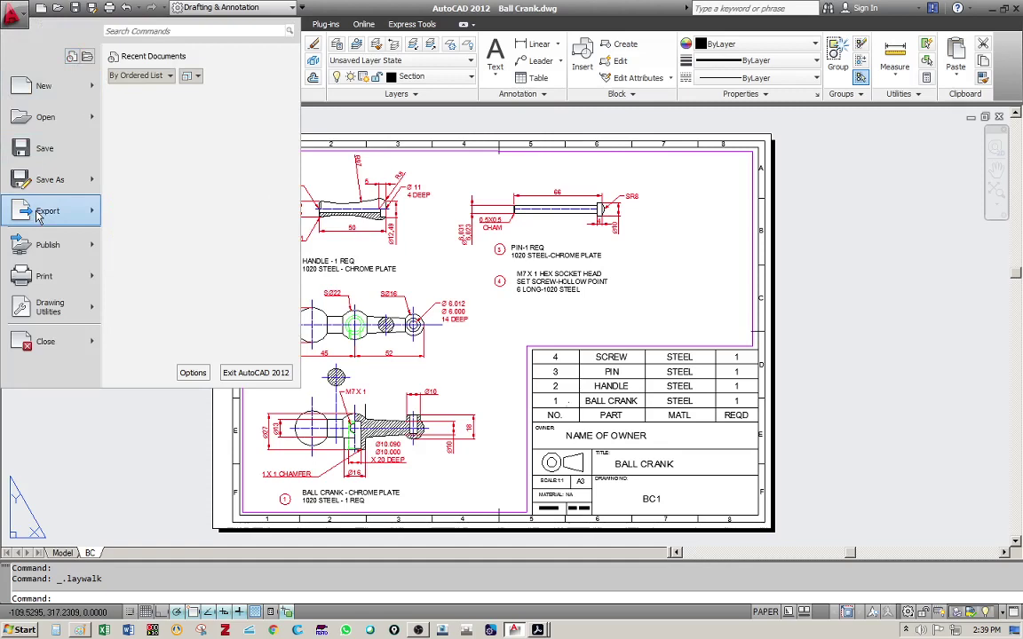
left_click(180, 227)
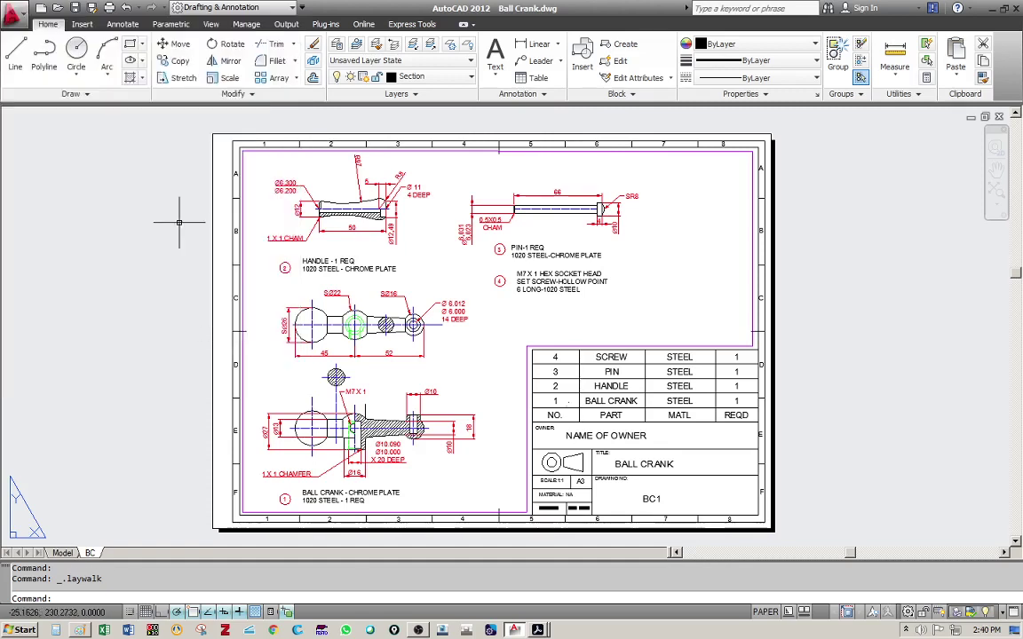
left_click_drag(489, 188, 396, 174)
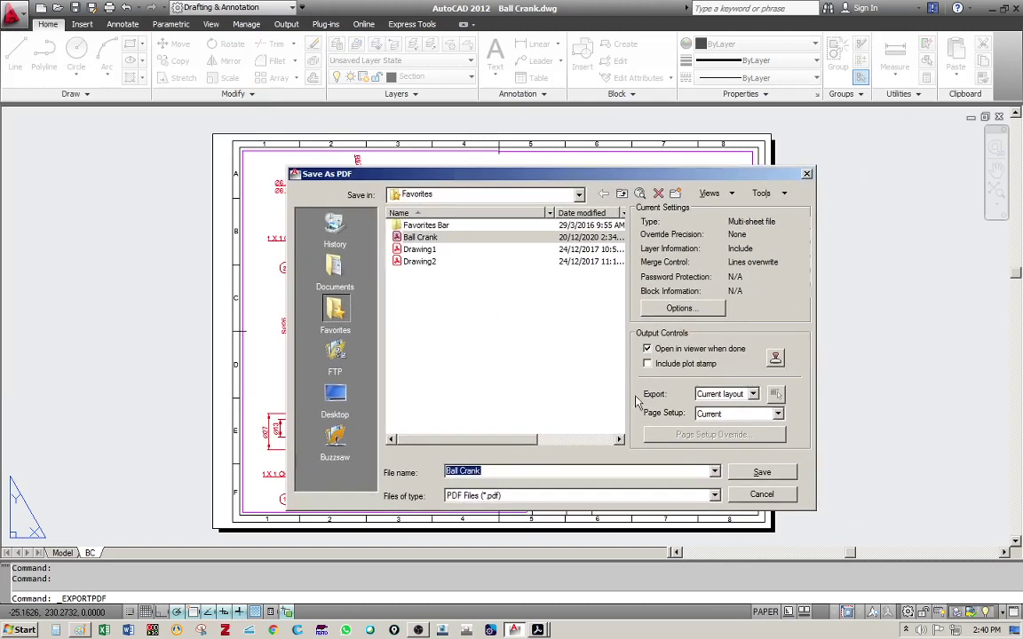
left_click(516, 470)
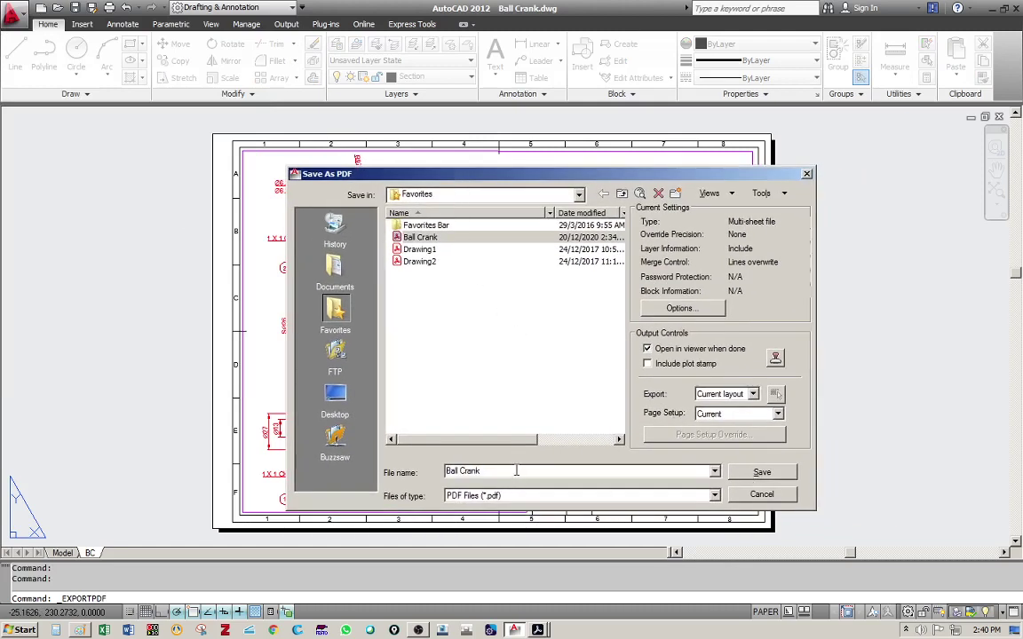
left_click(756, 471)
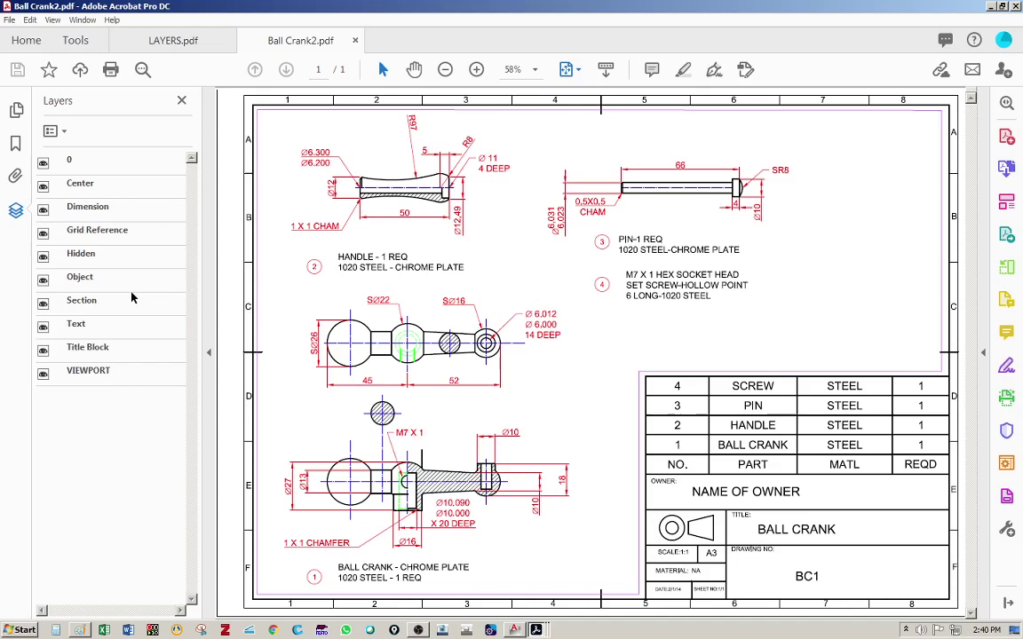
Step: Hide the Dimension, Text, VIEWPORT, Title Block and Grid Reference layers in the PDF
left_click(42, 208)
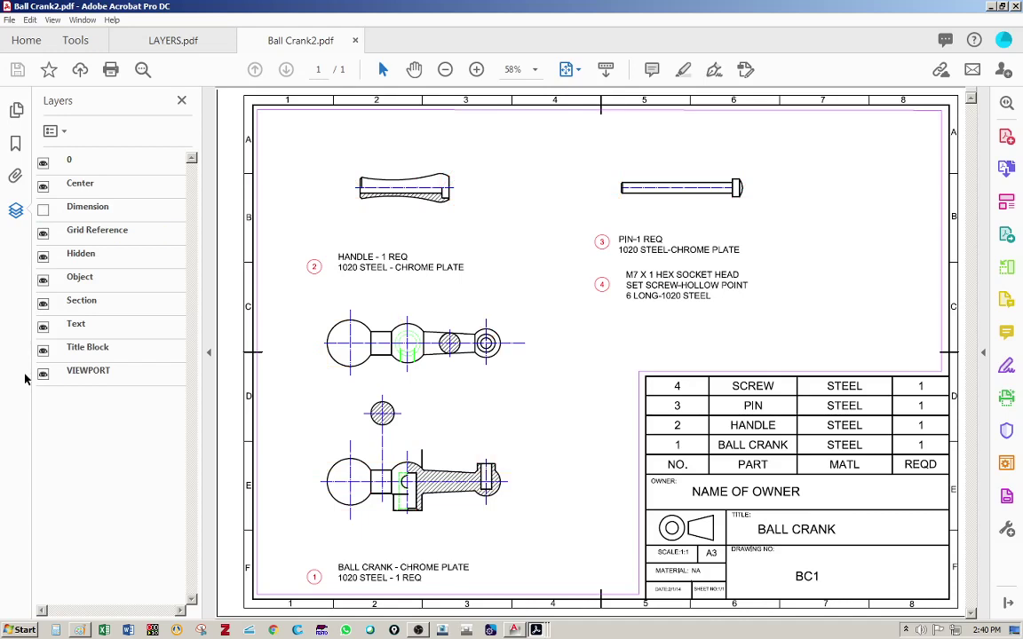
left_click(42, 325)
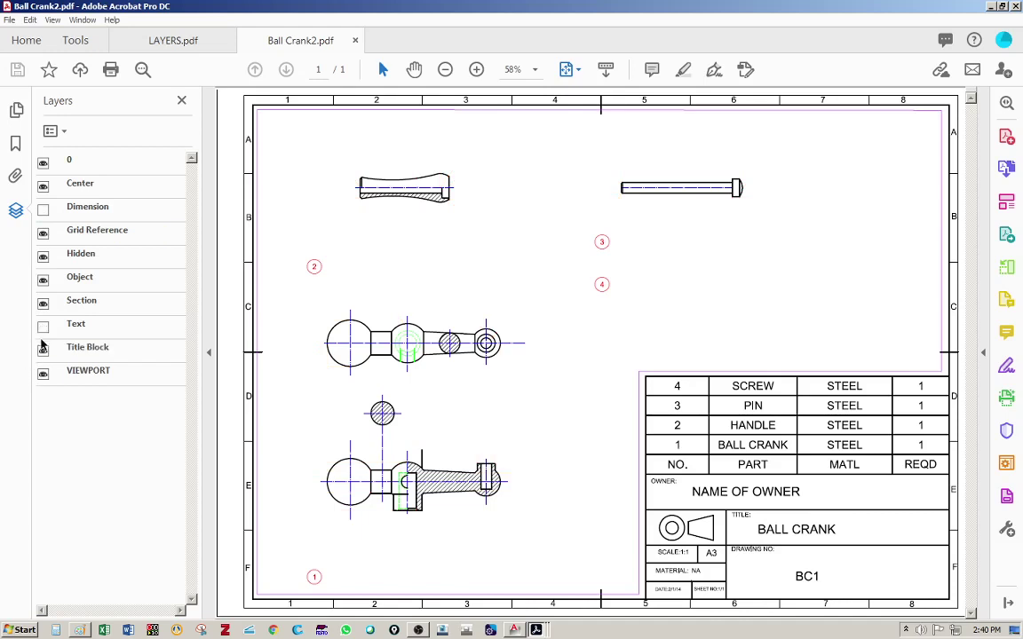
left_click(43, 375)
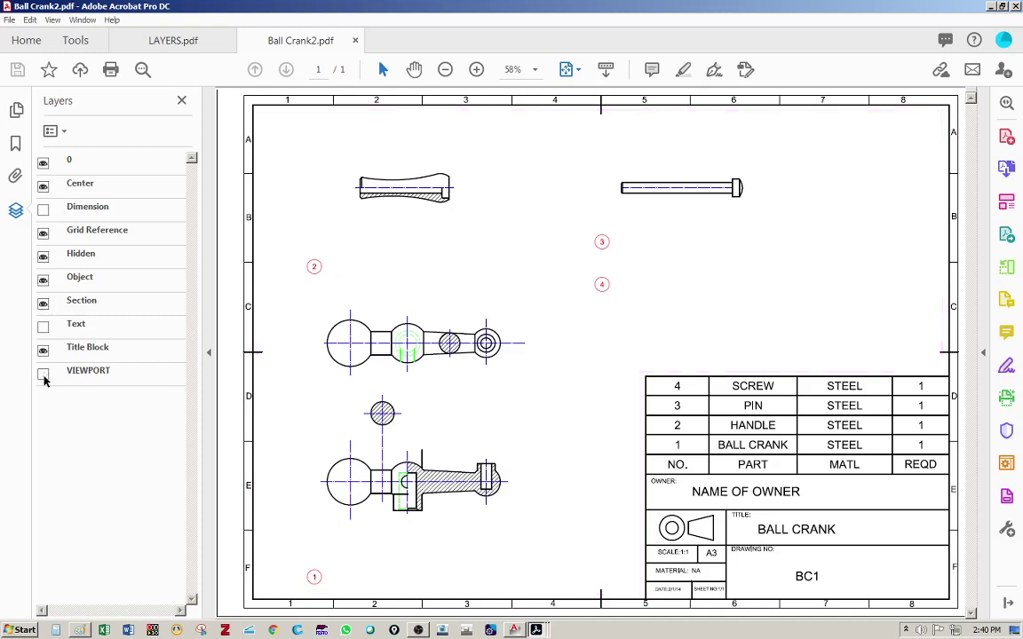
left_click(42, 351)
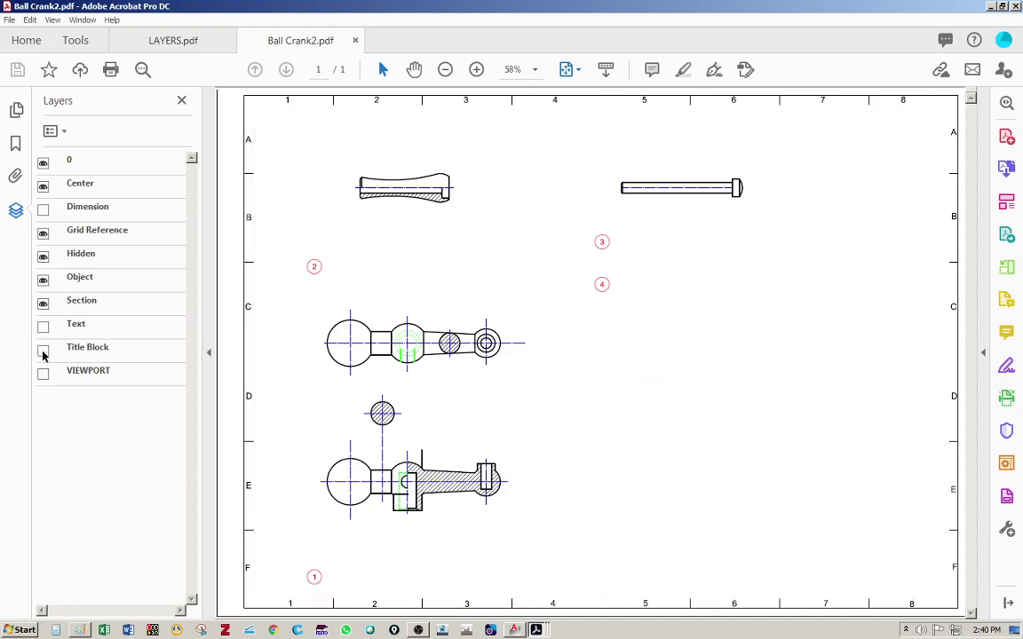
left_click(43, 233)
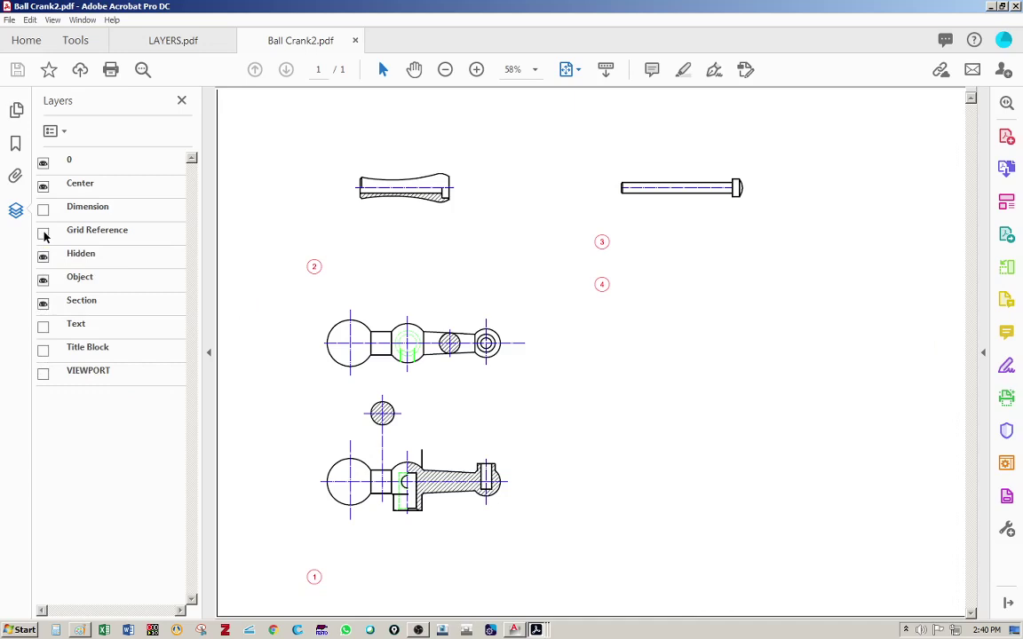
left_click(43, 351)
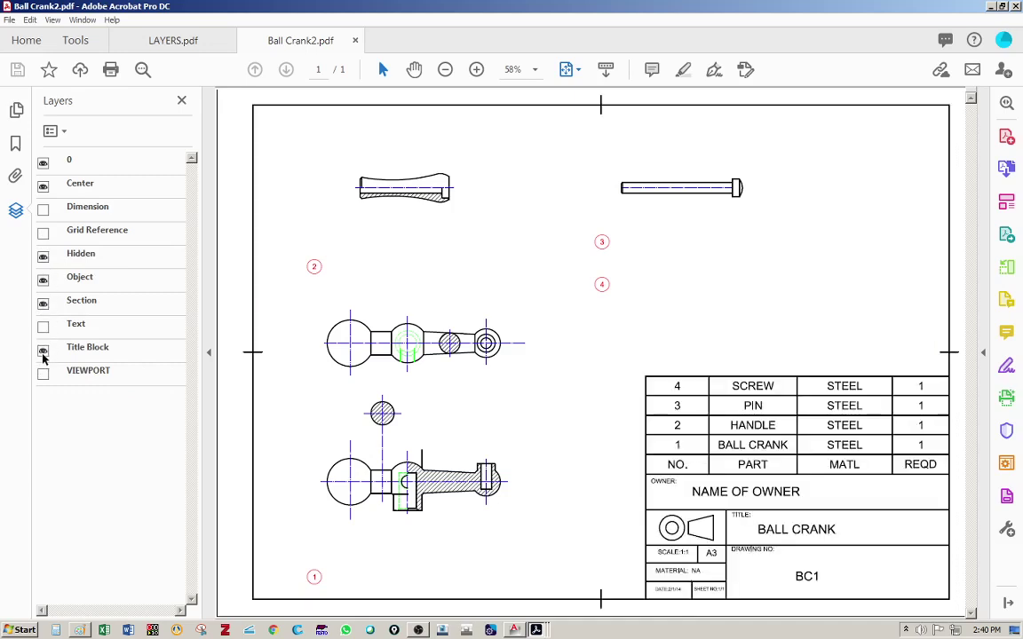
left_click(44, 234)
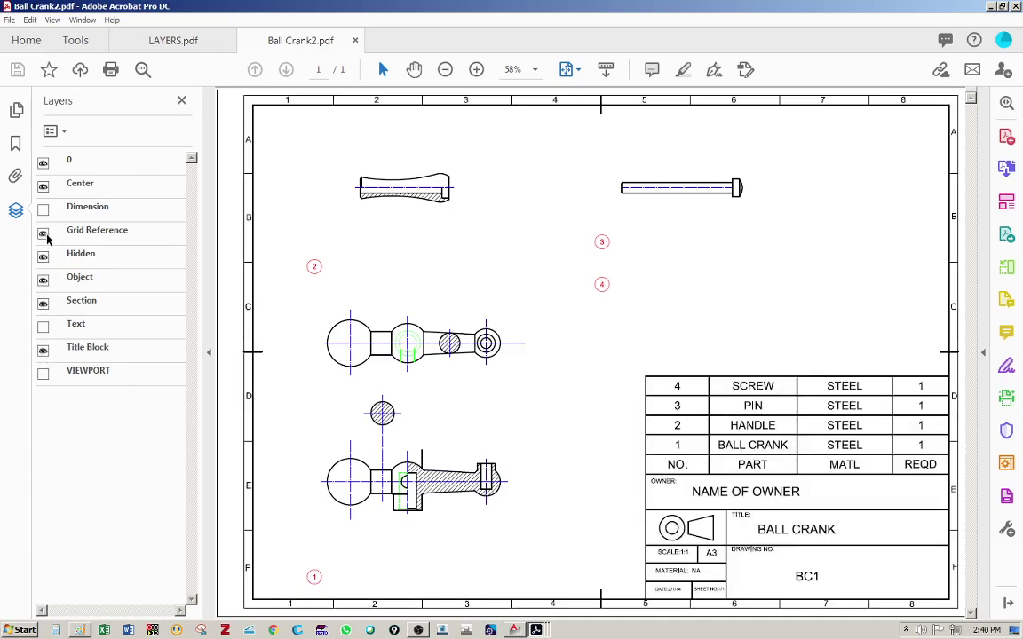
left_click(43, 233)
left_click(43, 350)
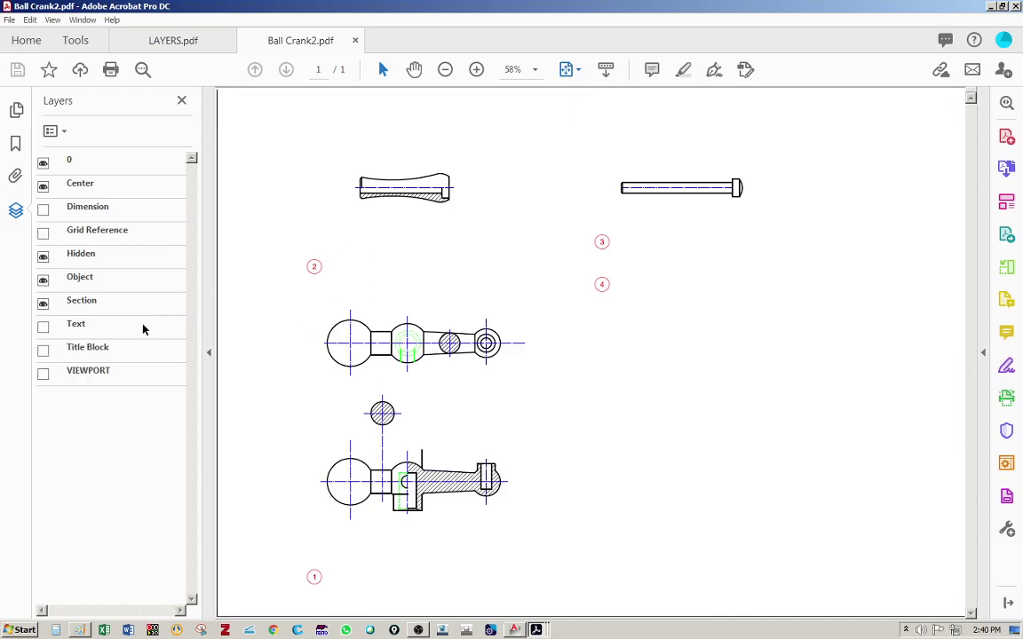
Step: Hide the Center, Hidden and Section layers, then return to AutoCAD
left_click(42, 188)
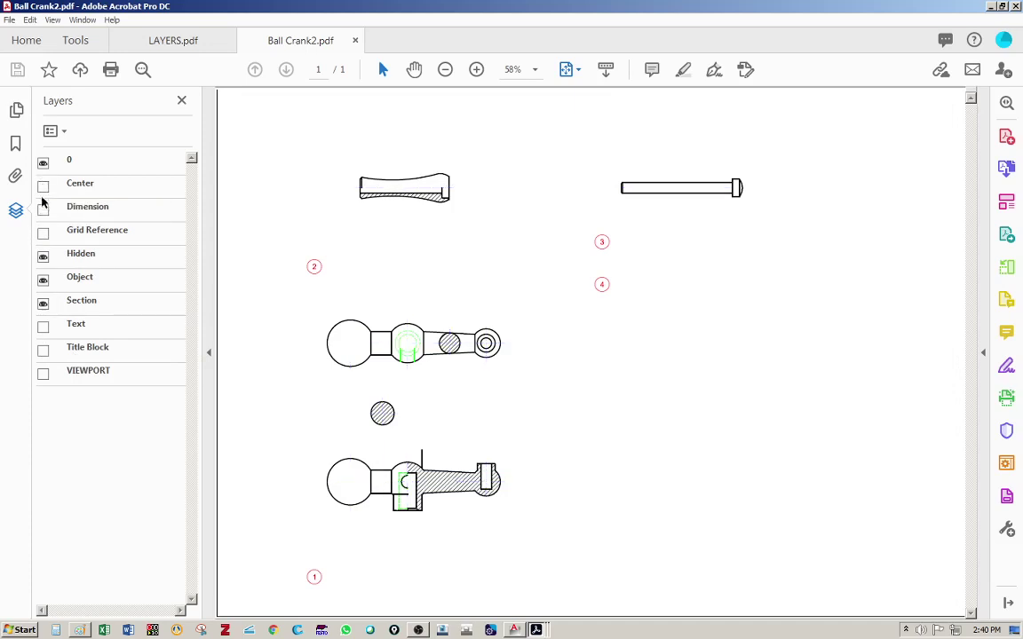
left_click(42, 258)
left_click(43, 303)
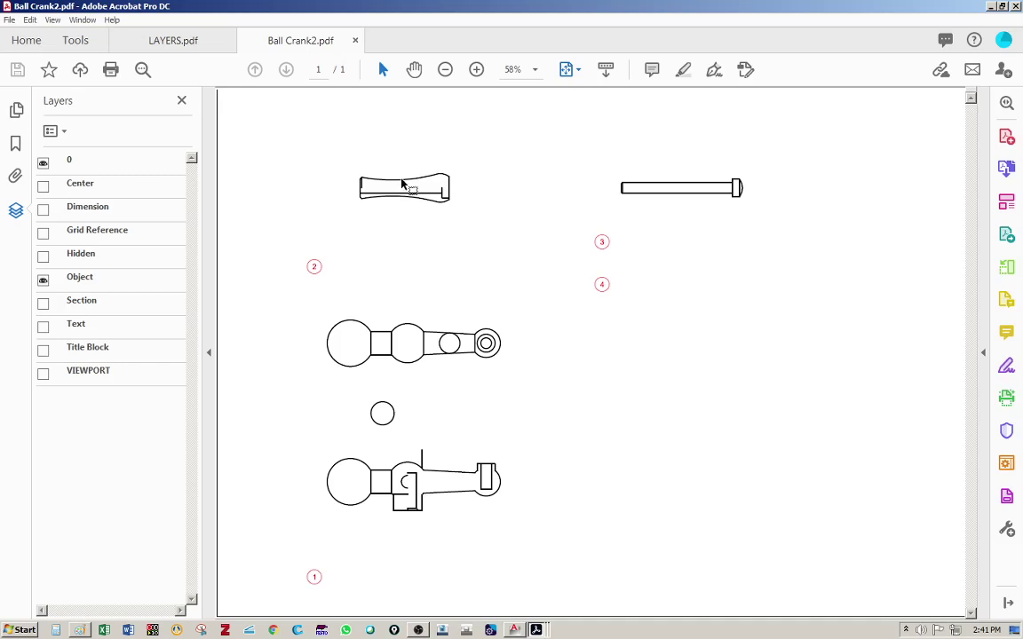
key("alt+Tab")
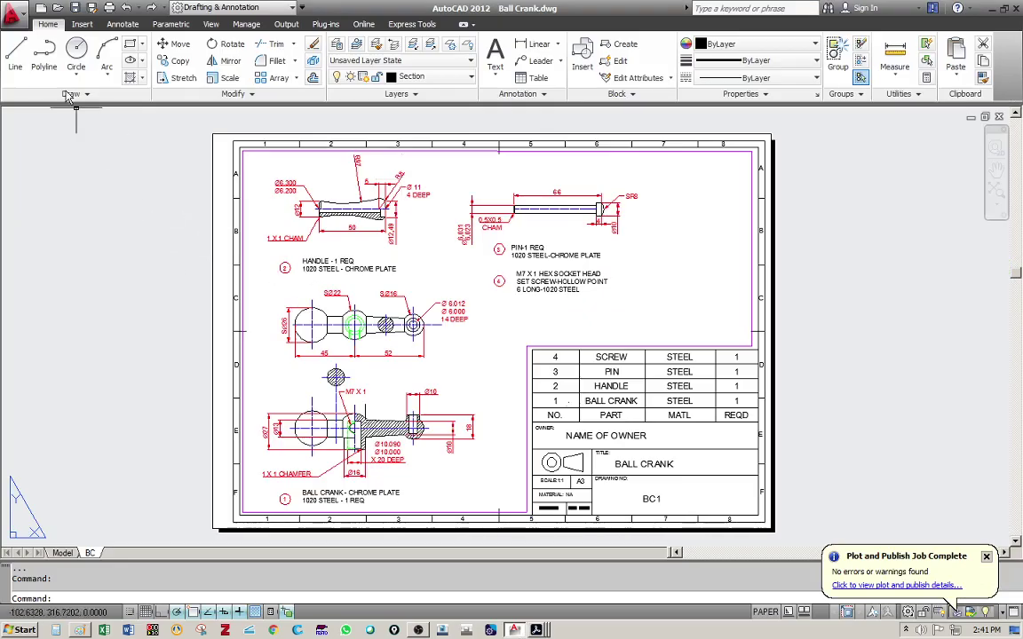
Step: Create Drawing3 from the acadiso.dwt template via Application menu > New
left_click(12, 14)
left_click(26, 84)
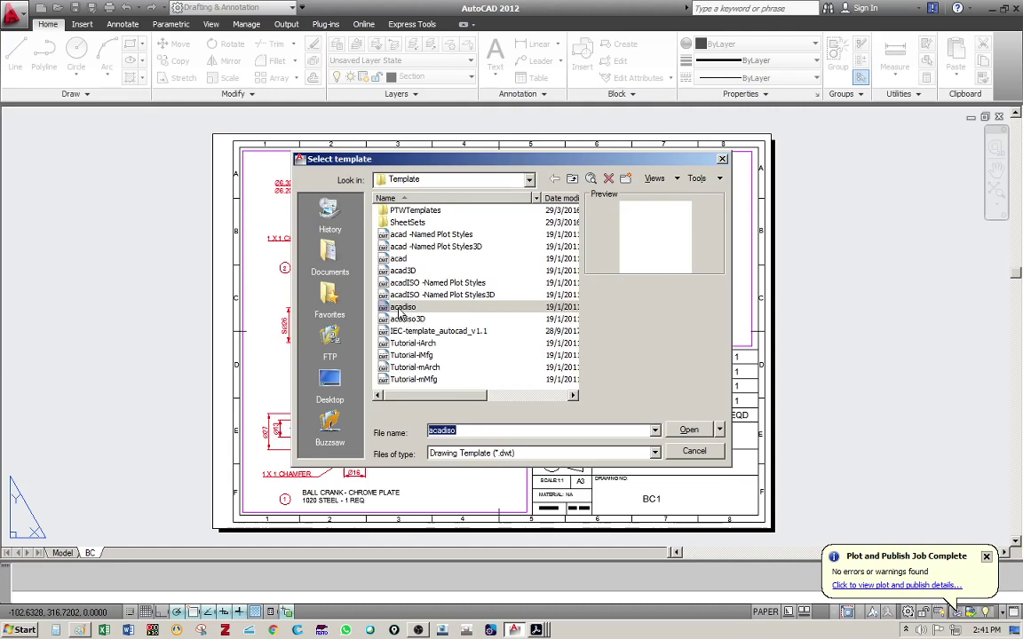
left_click(689, 430)
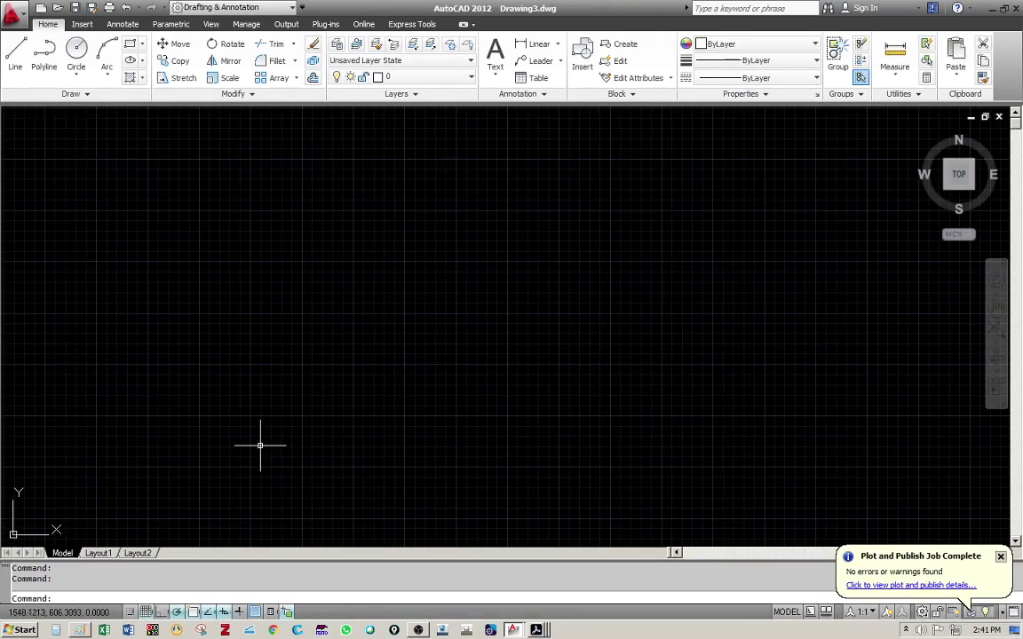
Step: Delete the Layout2 layout tab
left_click(136, 553)
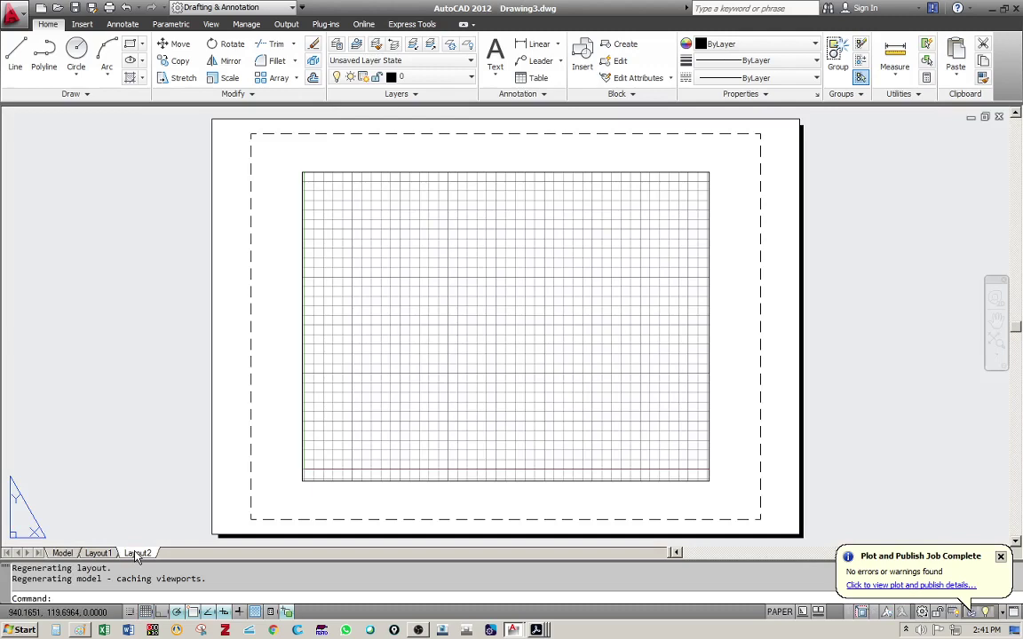
right_click(138, 553)
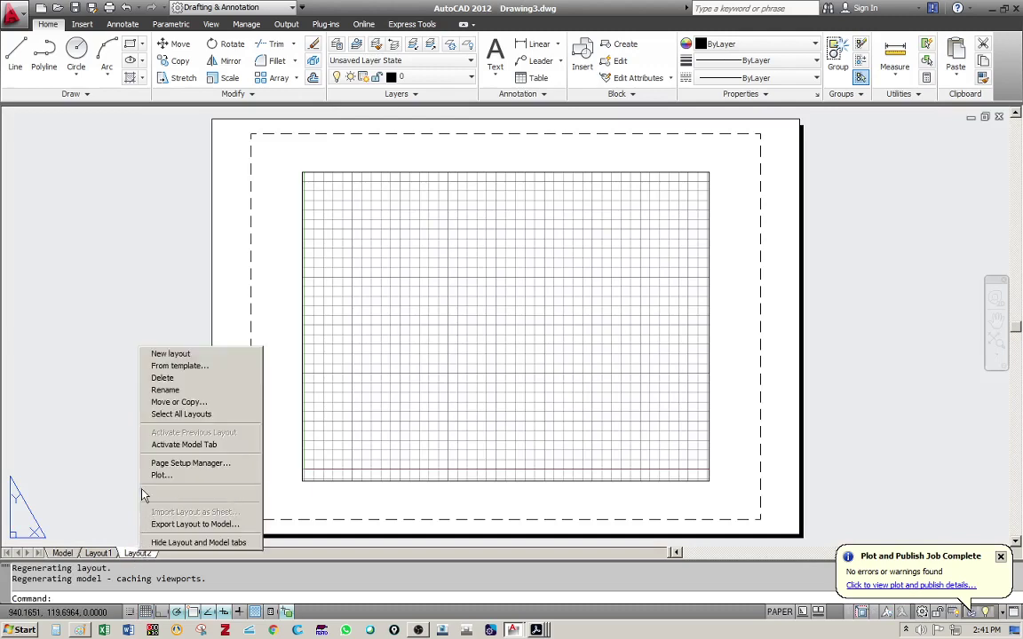
left_click(164, 386)
left_click(527, 365)
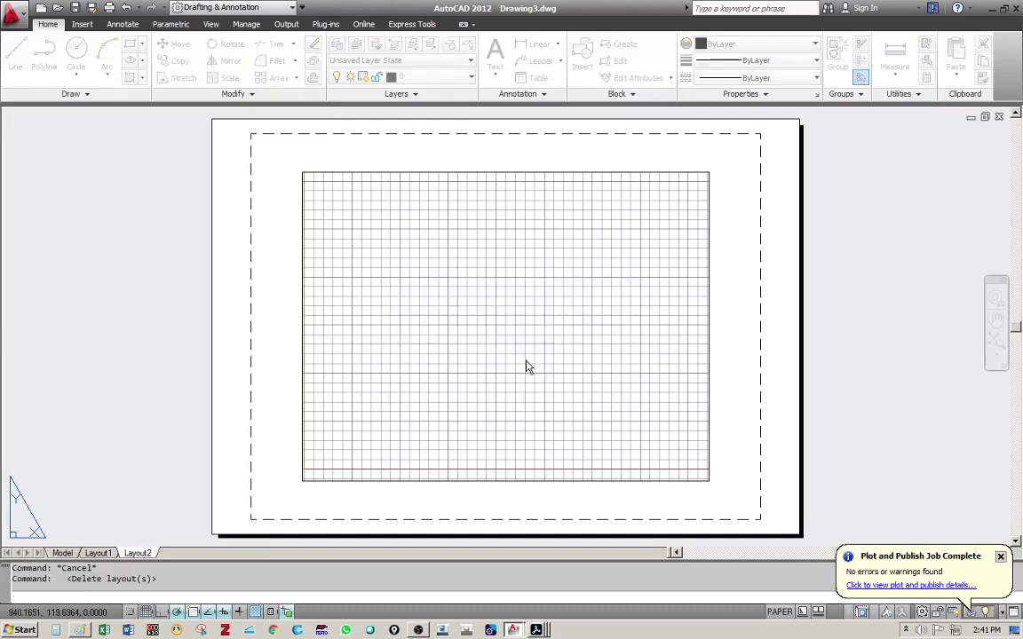
key("F2")
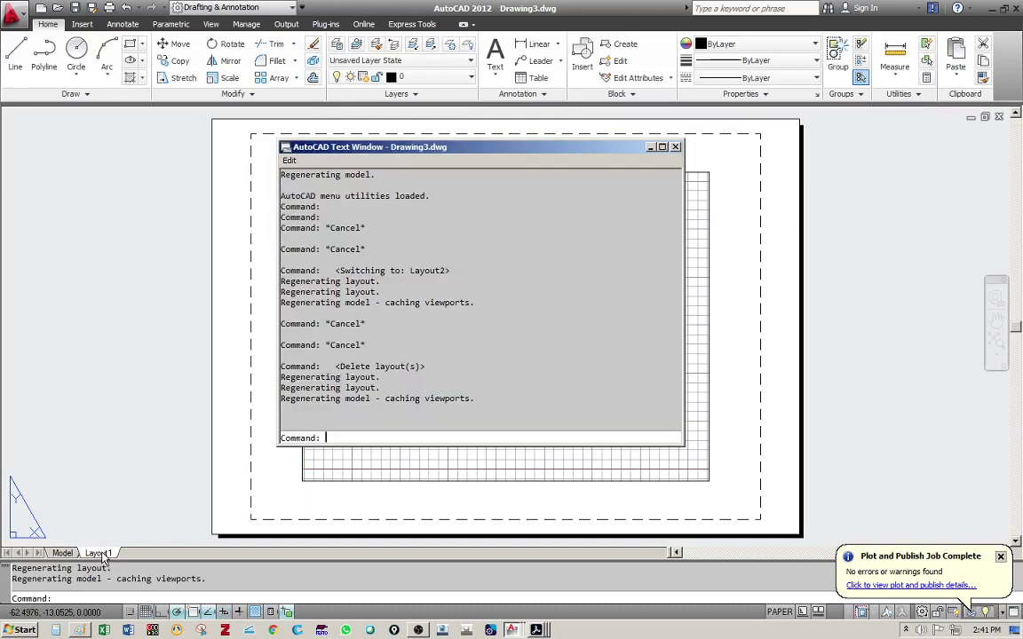
key("Escape")
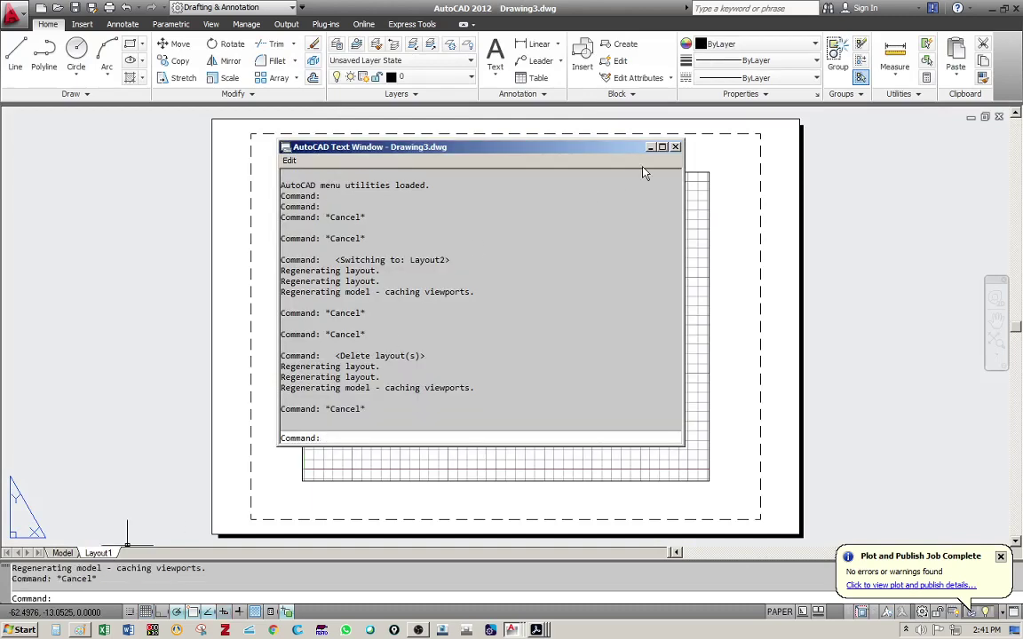
key("F2")
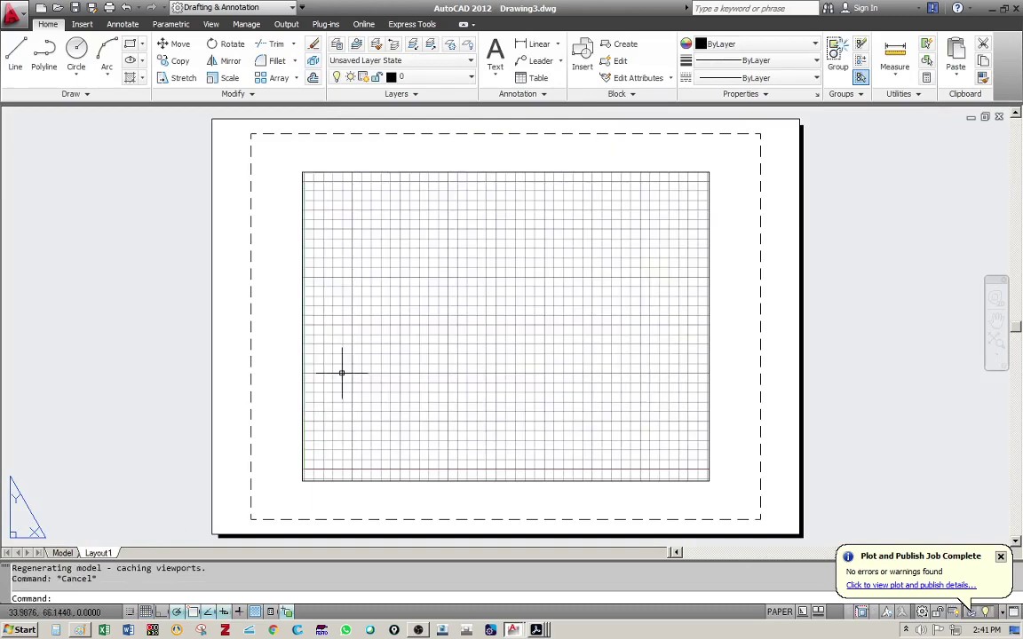
Step: Rename Layout1 to 'Title Block ISO'
right_click(104, 554)
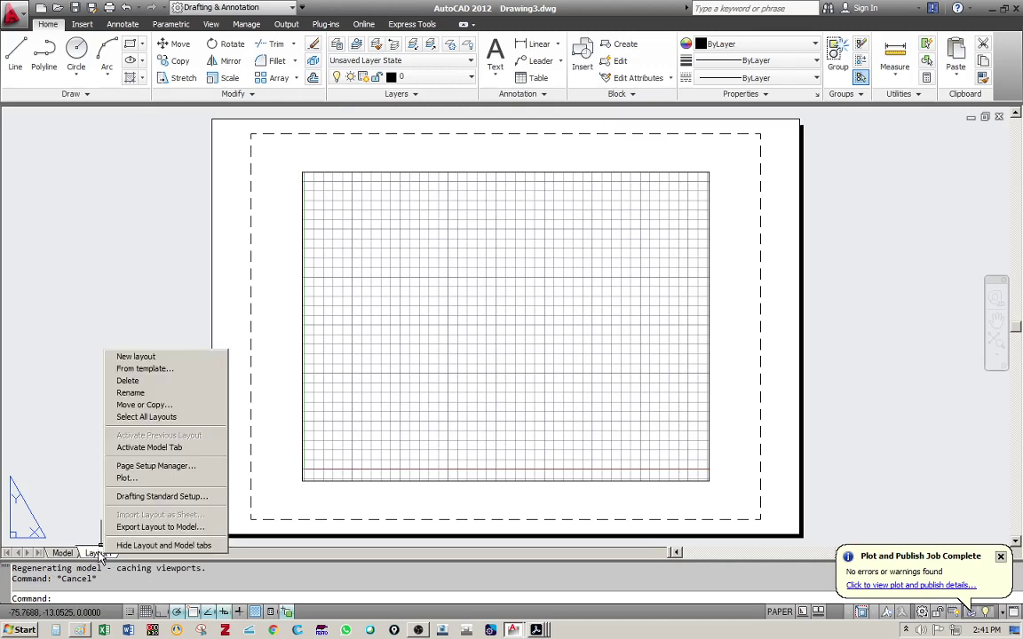
left_click(131, 393)
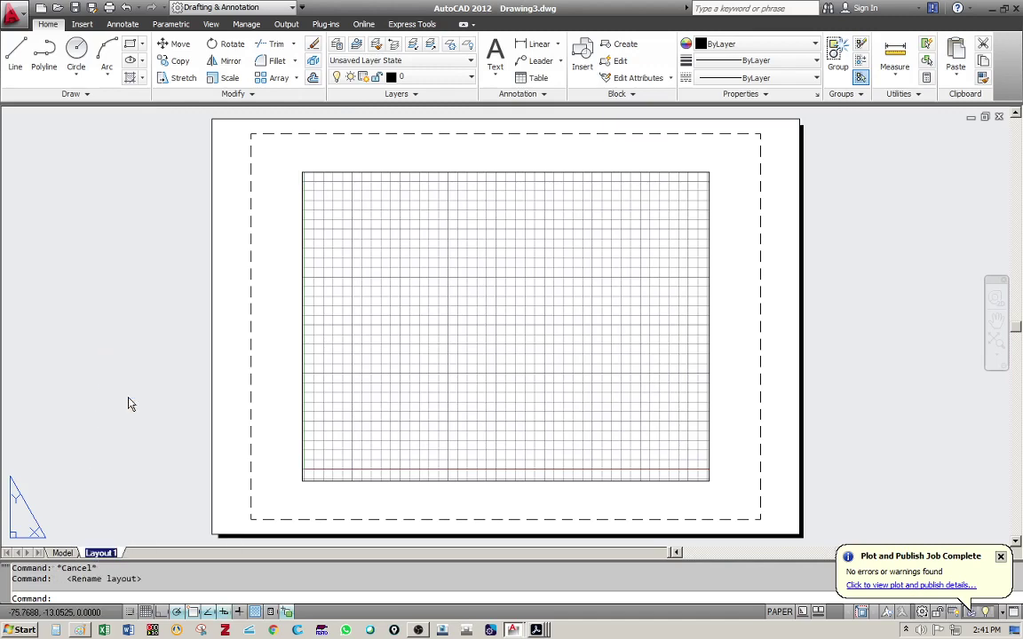
type("Title Block ISO")
key("Return")
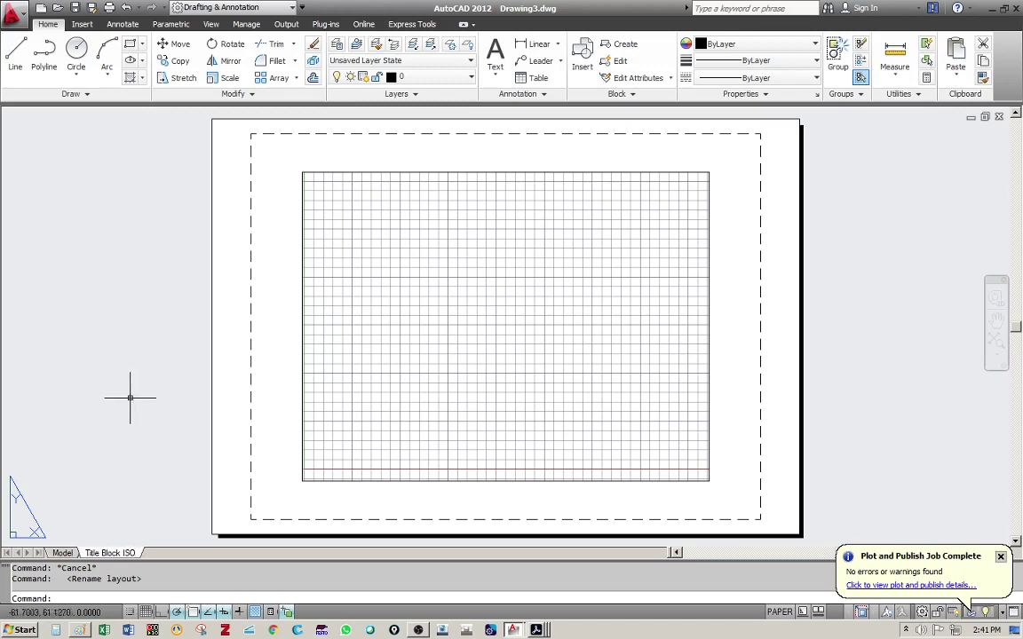
key("Escape")
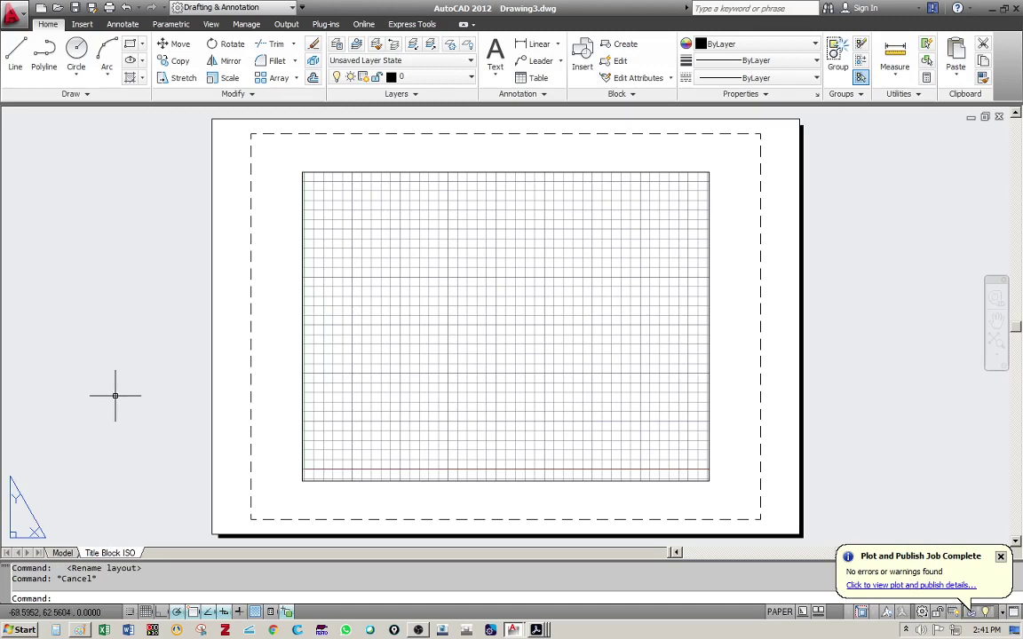
Step: Switch to the Model tab and open the Layer Properties Manager showing layer 0
left_click(63, 553)
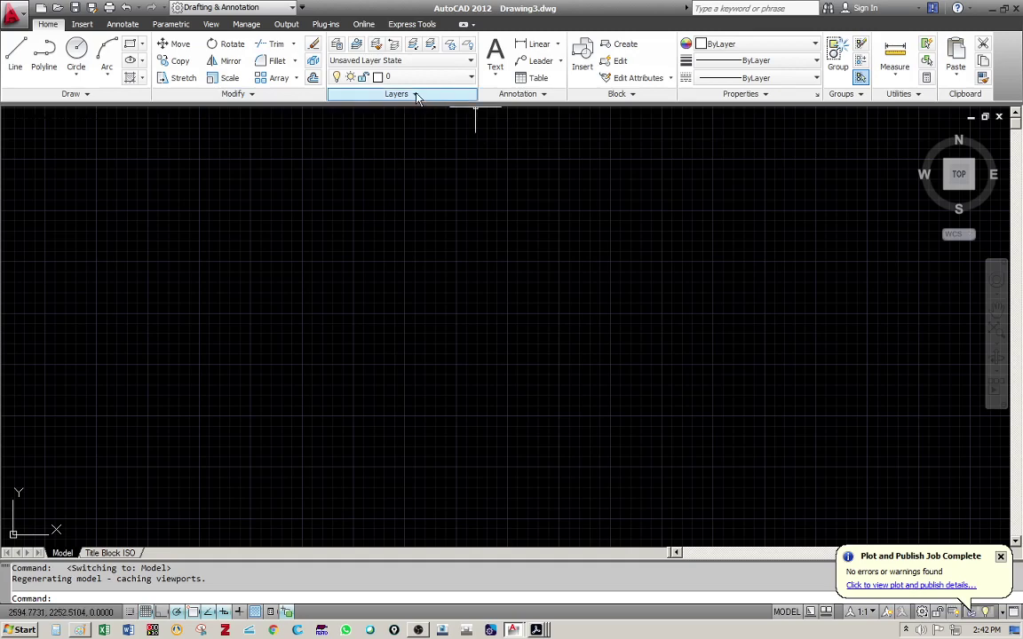
left_click(336, 46)
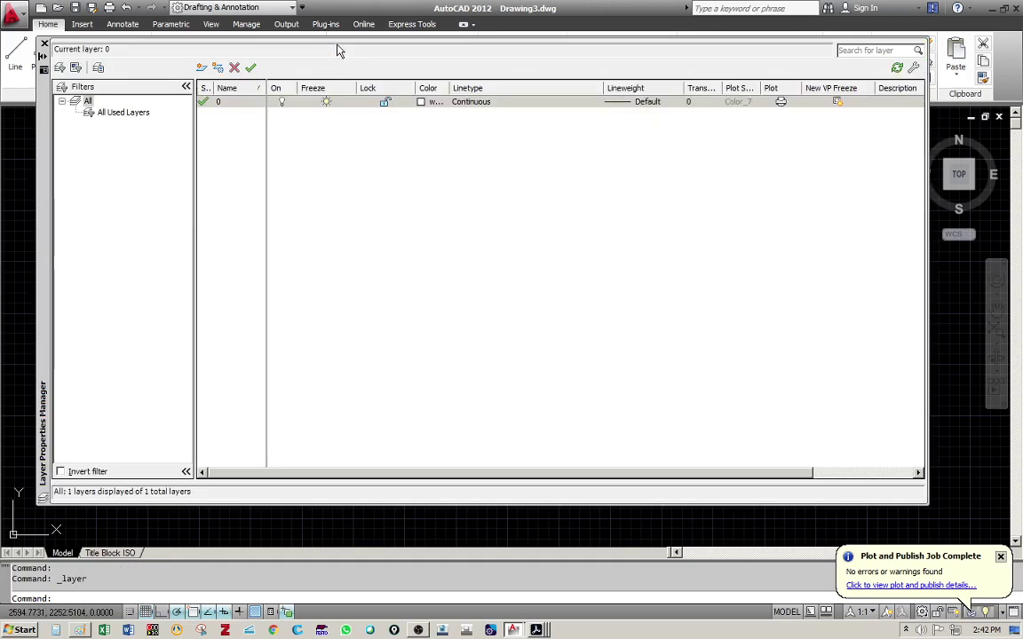
key("alt+Tab")
key("alt+Tab")
key("alt+Tab")
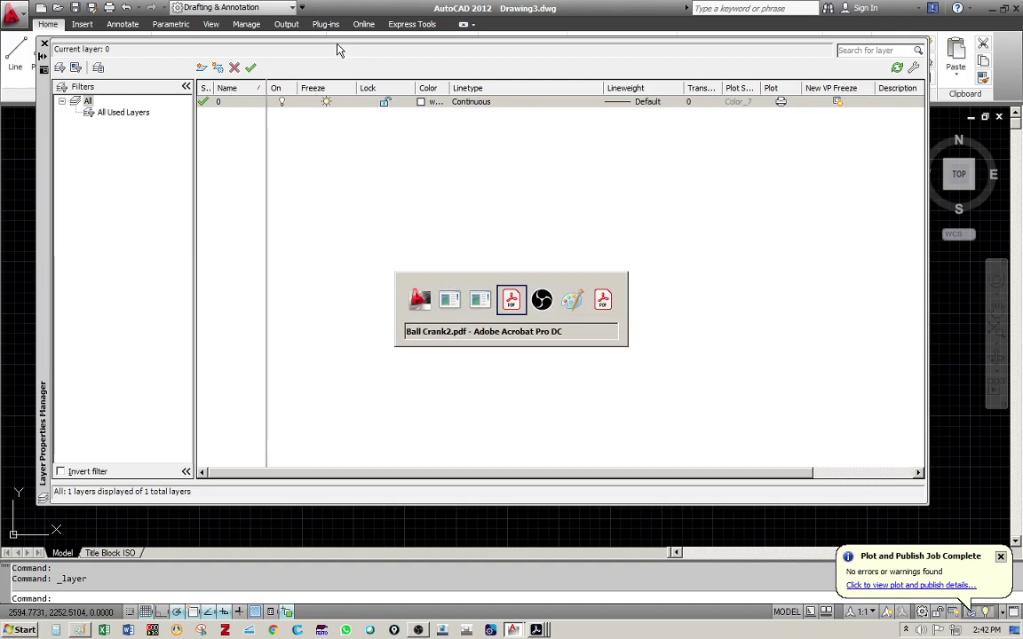
key("alt+Tab")
key("alt+Tab")
key("alt+Tab")
key("alt+Tab")
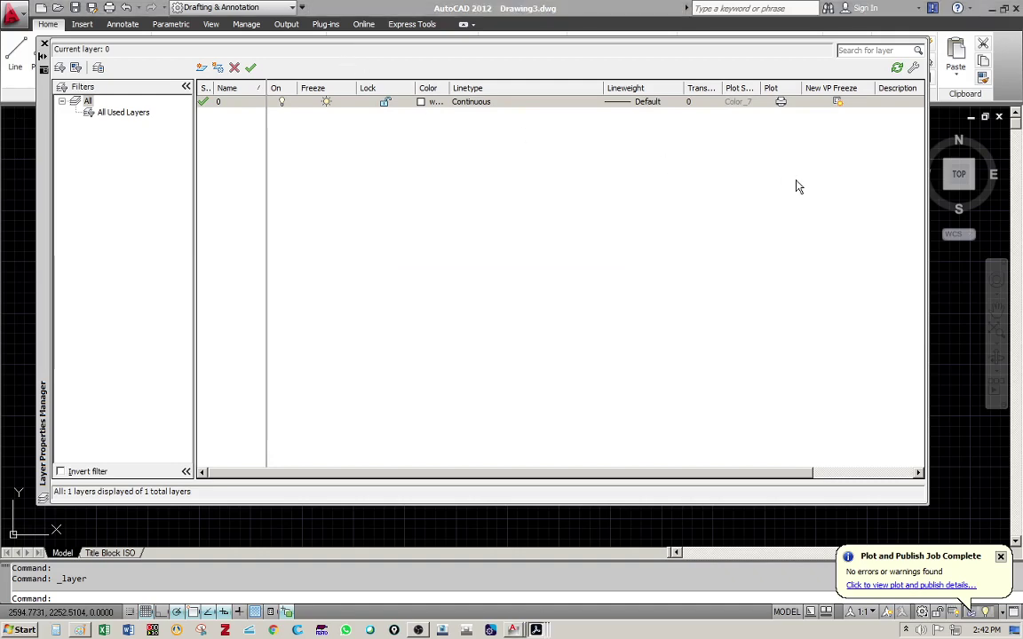
key("alt+Tab")
key("alt+Tab")
key("alt+Tab")
key("alt+Tab")
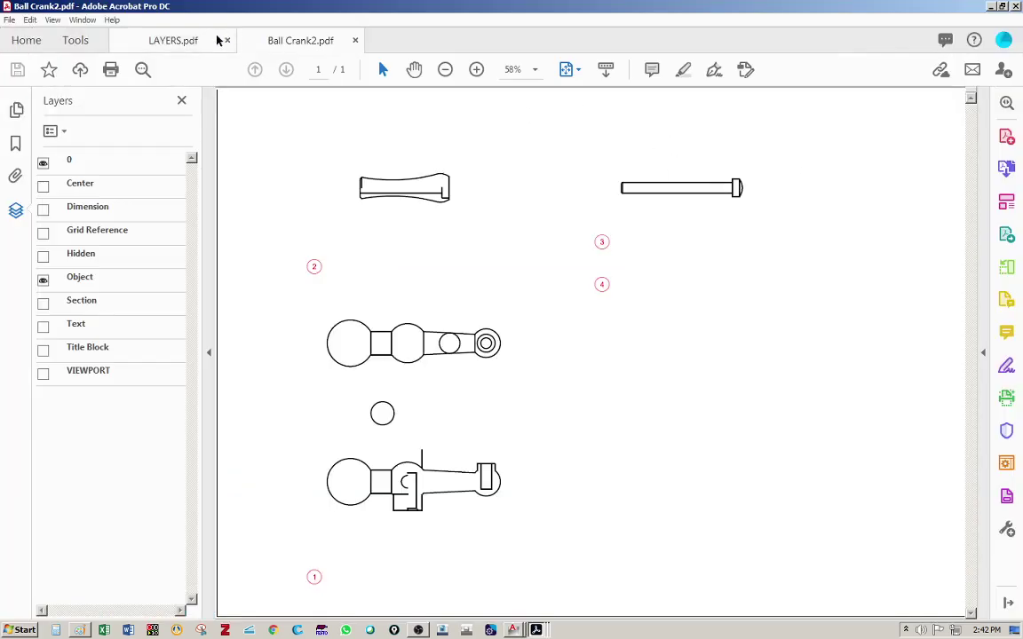
left_click(217, 41)
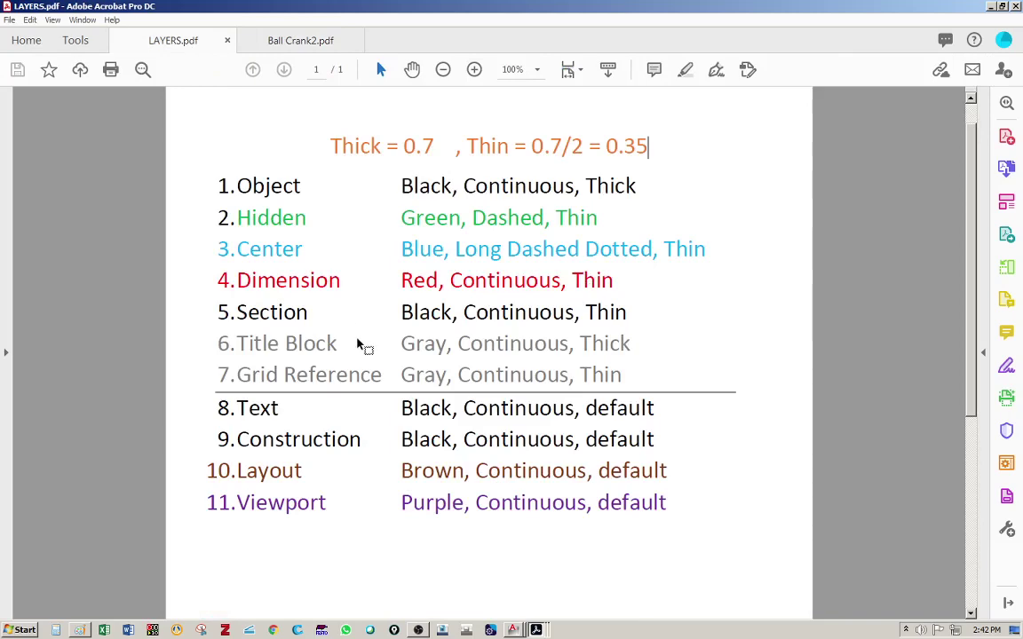
key("alt+Tab")
key("alt+Tab")
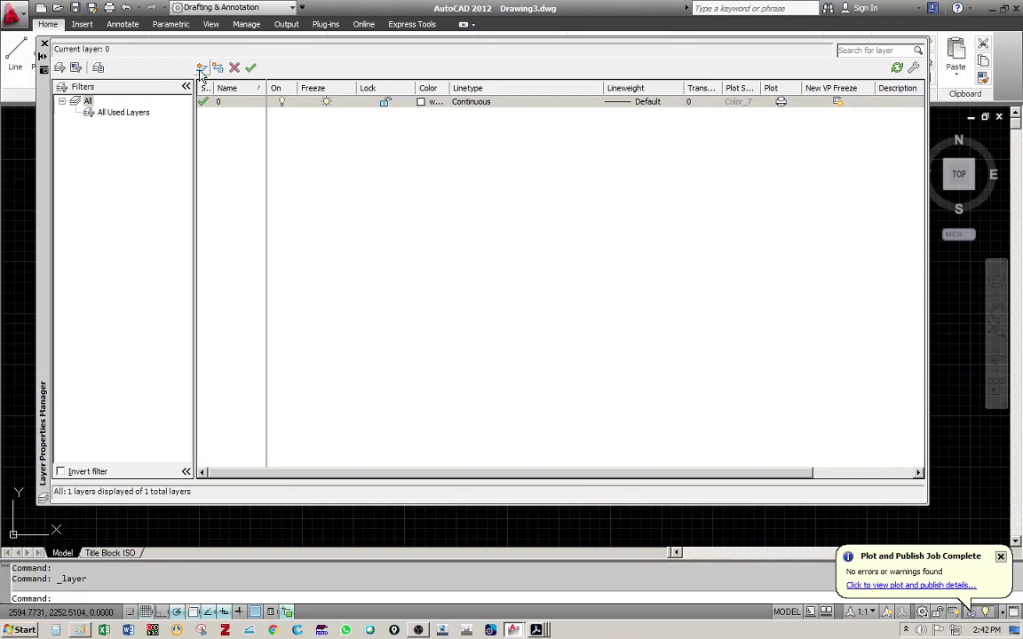
Step: Create layers Object, Center, Hidden, Dimension, Construction and Title Block
left_click(201, 70)
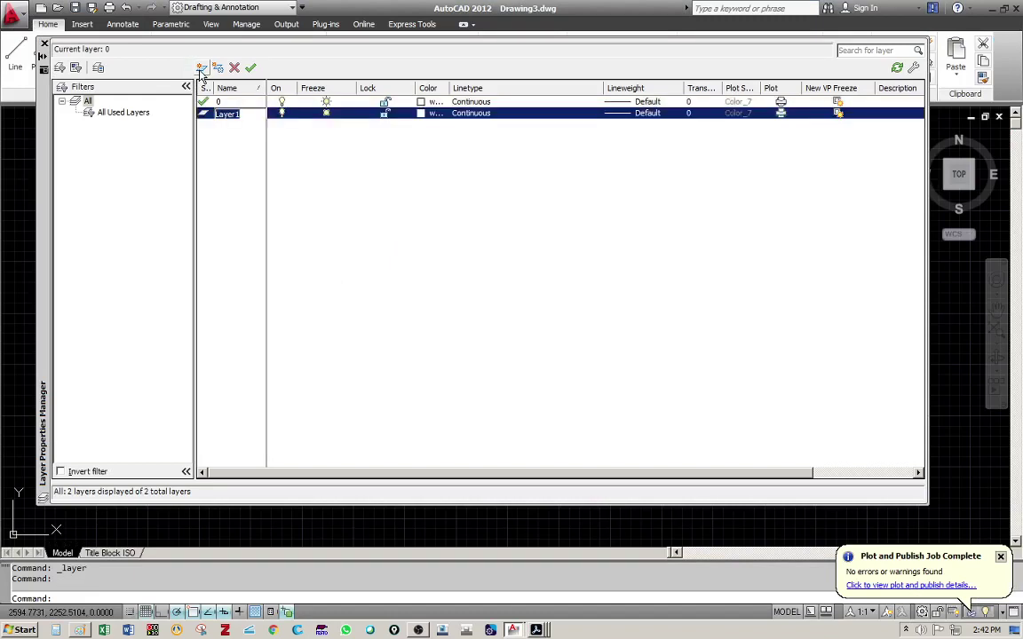
type("Object")
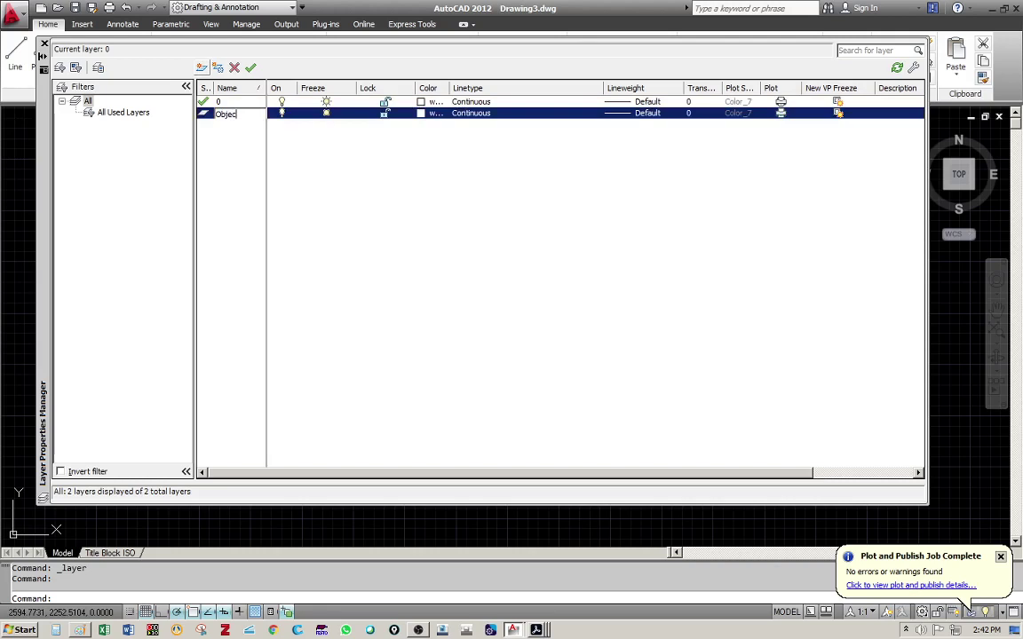
left_click(202, 69)
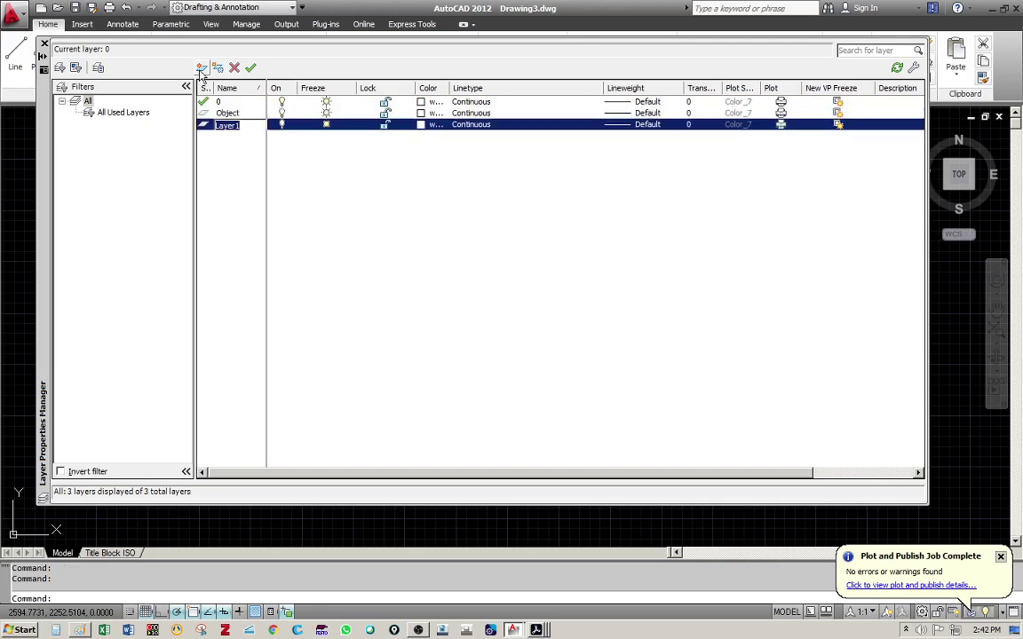
type("Center")
left_click(200, 70)
type("Hidden")
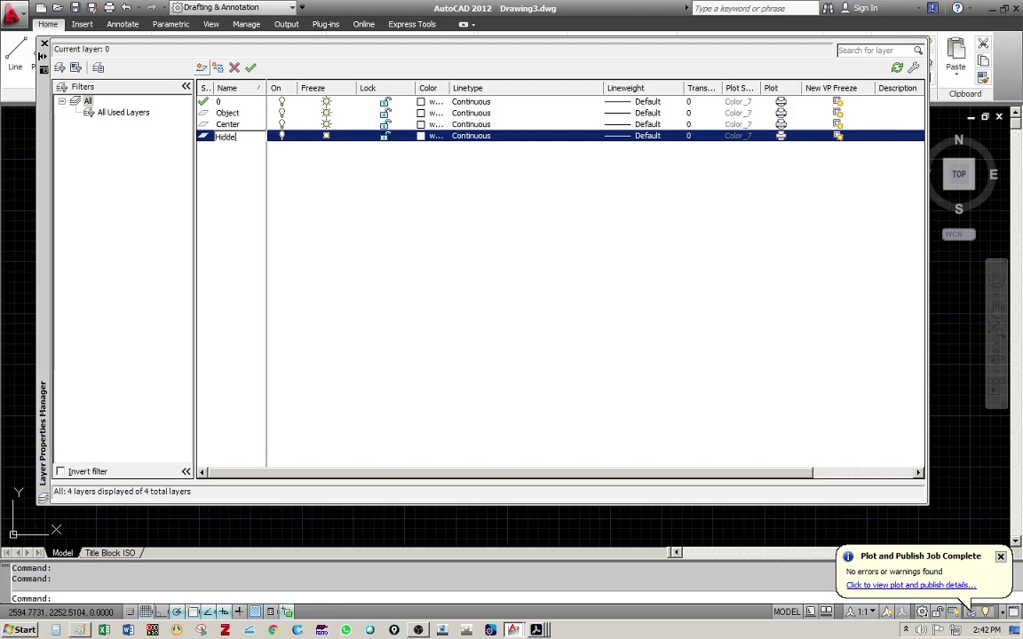
left_click(201, 69)
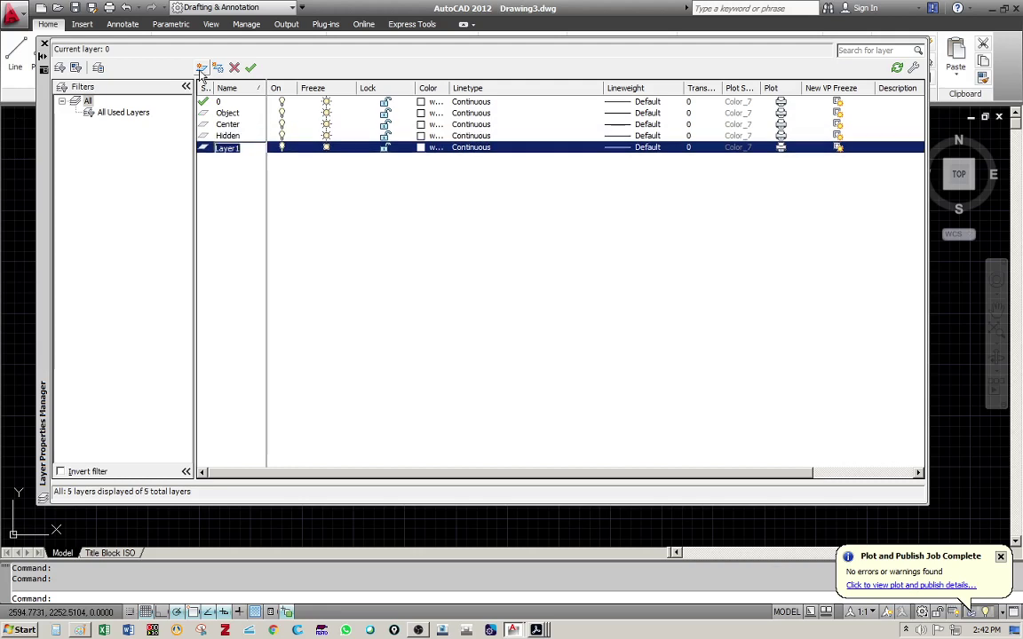
type("Dimension")
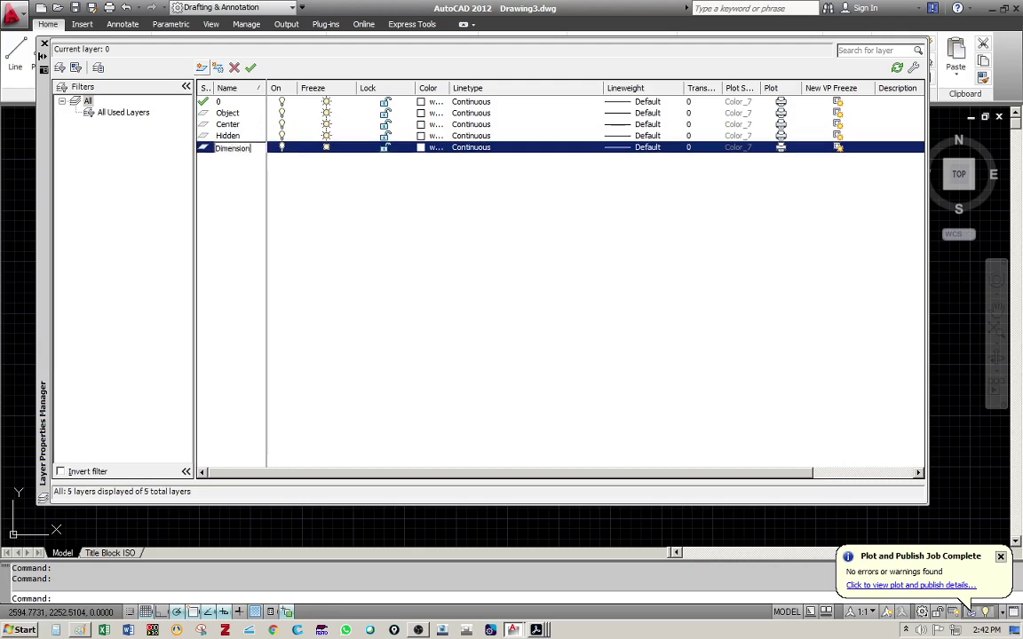
left_click(202, 70)
type("C")
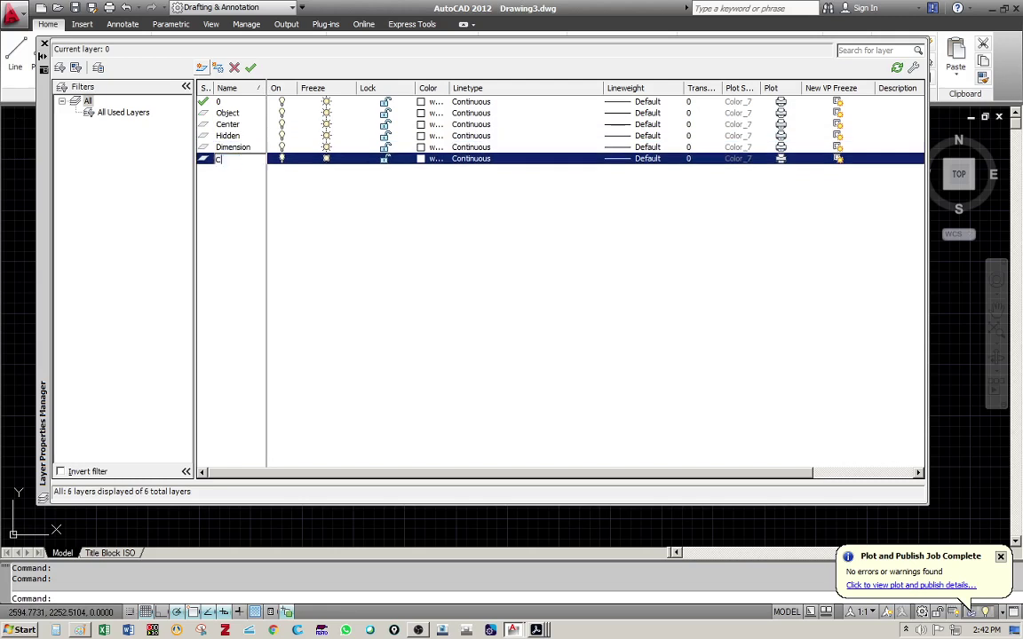
type("onstruction")
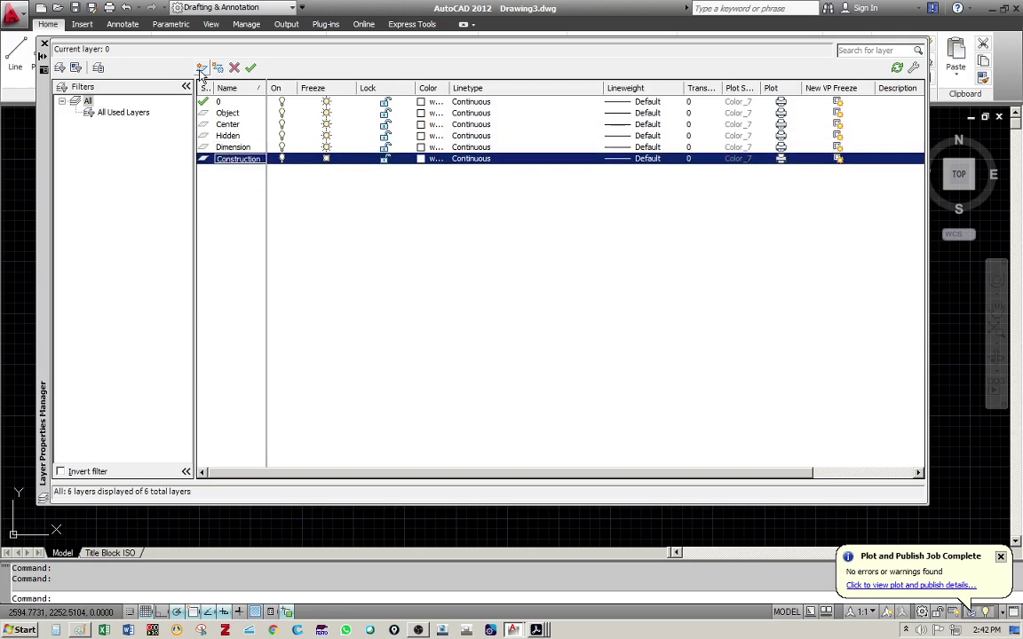
left_click(202, 69)
type("tle")
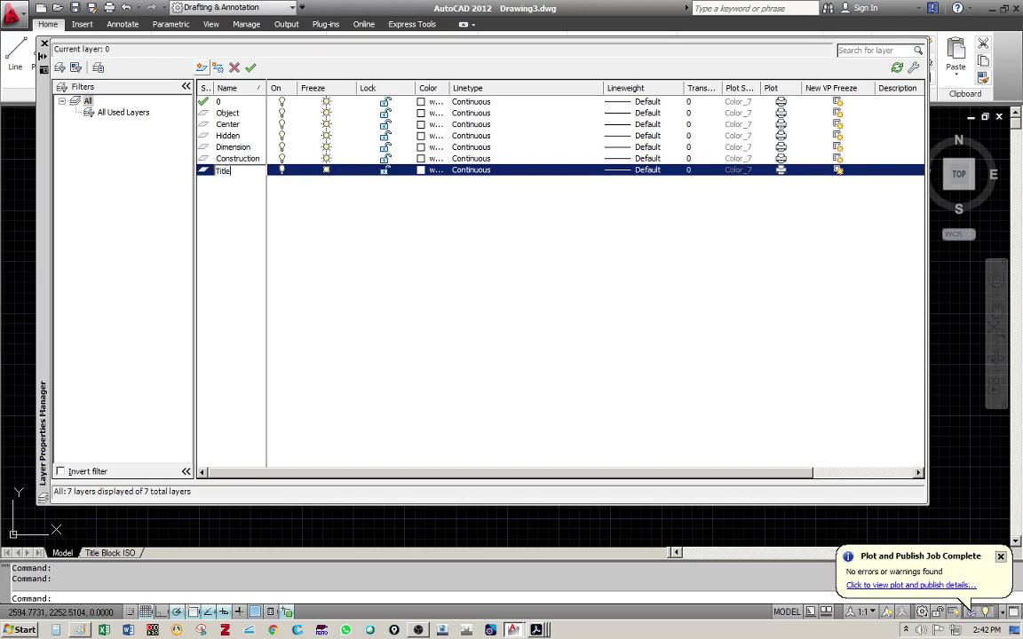
type("itle Block")
Step: Add layers Grid Reference, Text, Portview and Section, plus a spare Layer1
key("Return")
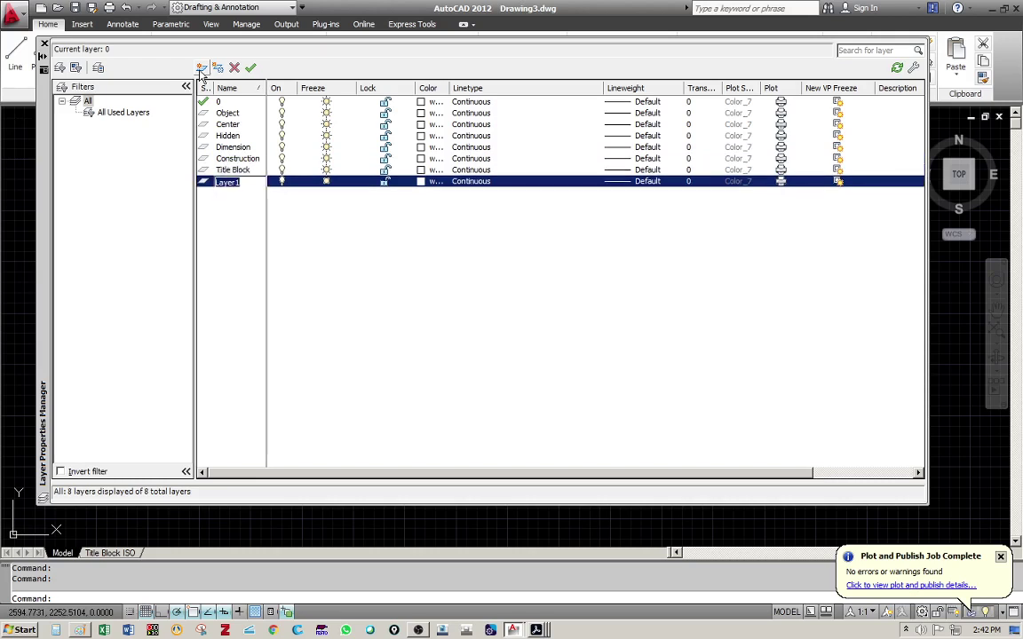
type("Grid Refer")
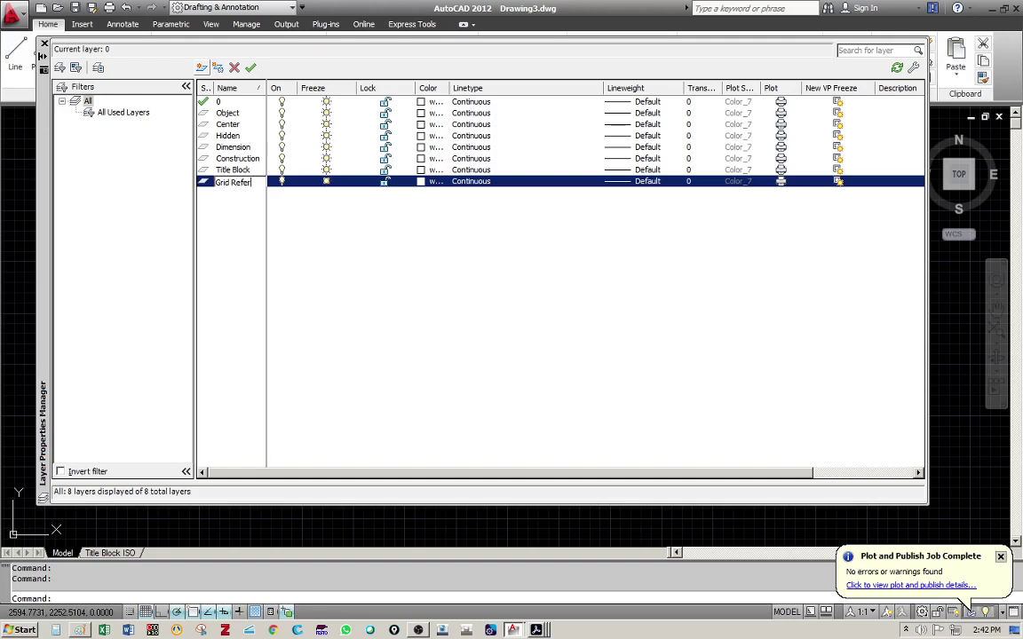
type("ence")
key("Return")
type("T")
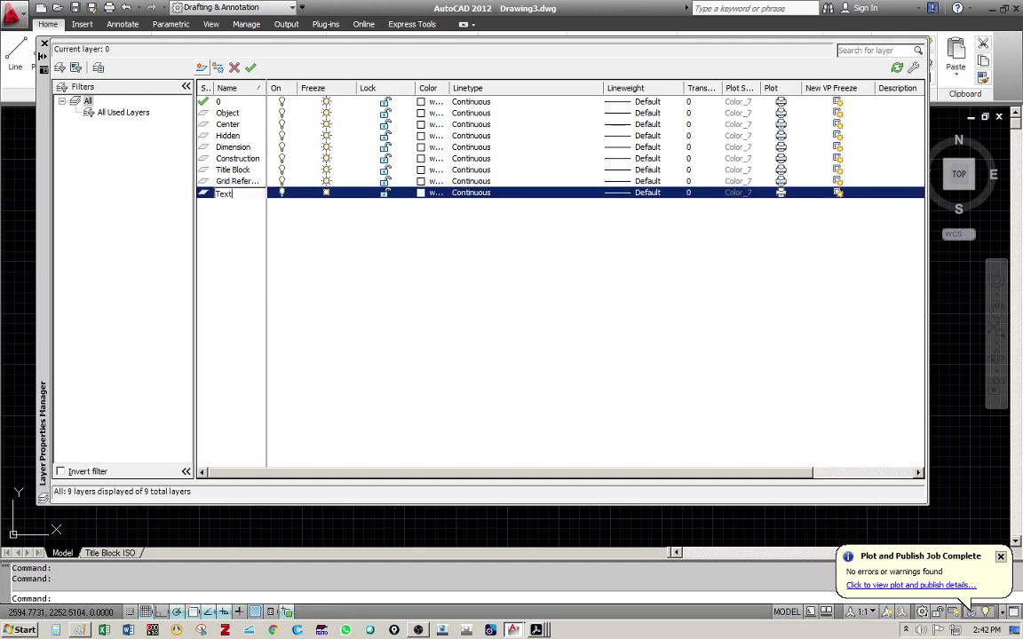
type("ext")
left_click(202, 69)
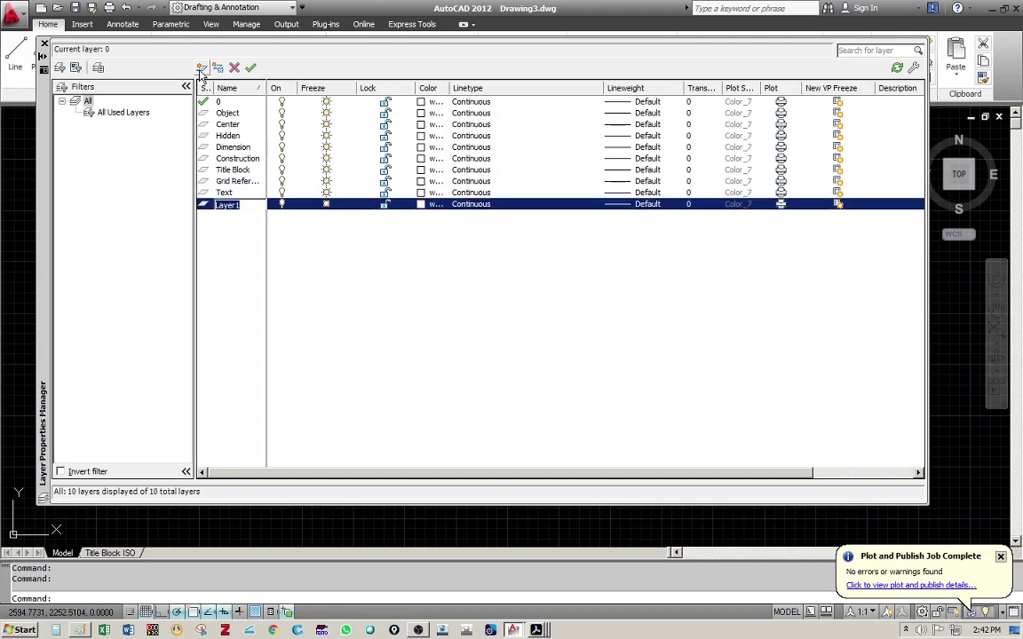
type("Portview")
left_click(201, 69)
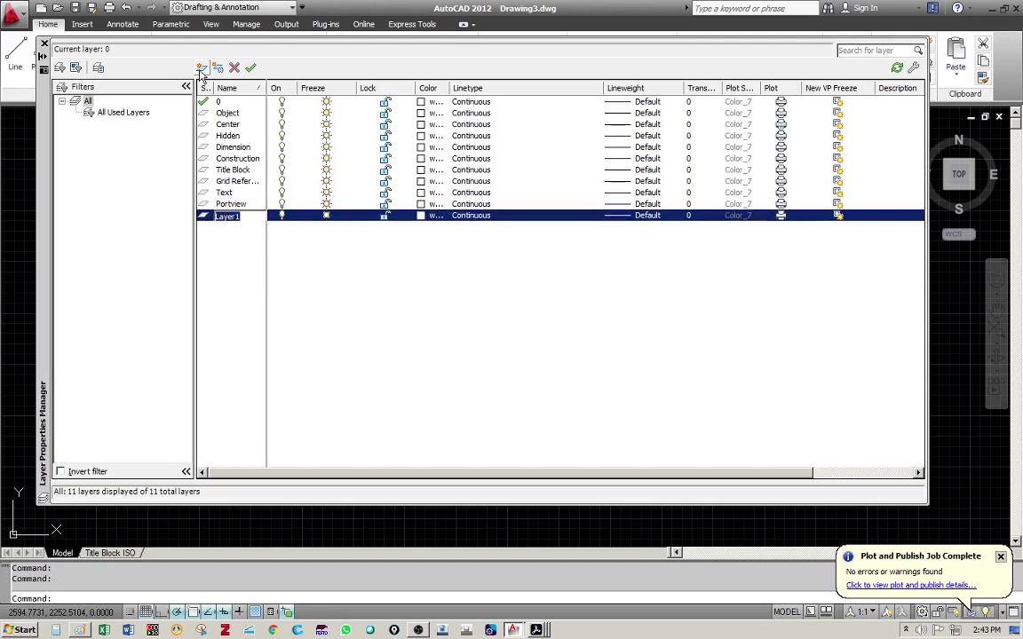
type("Section")
key("Return")
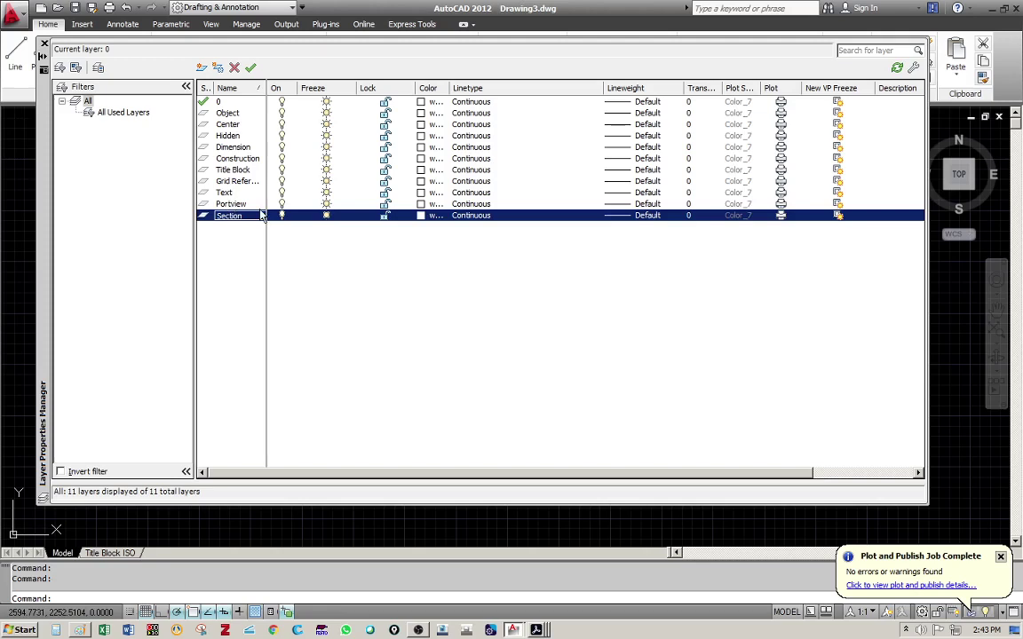
key("alt+n")
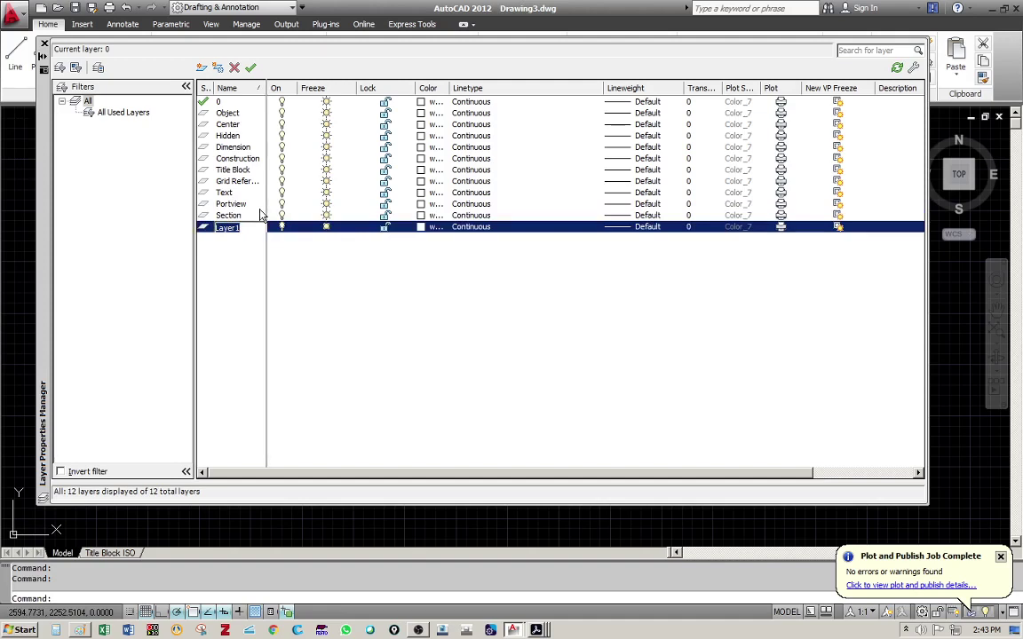
key("alt+Tab")
key("alt+Tab")
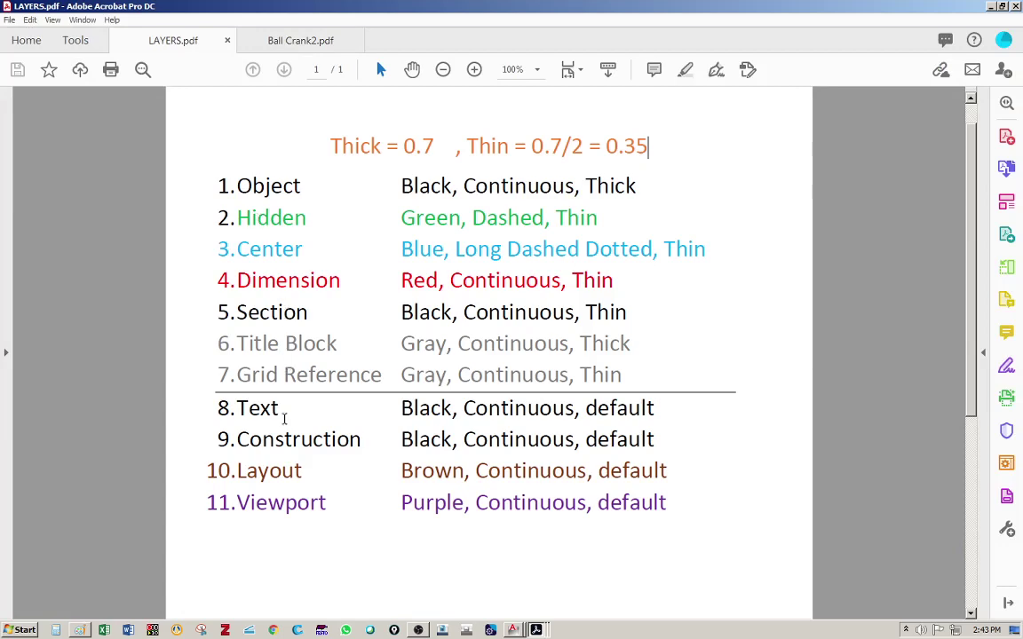
key("alt+Tab")
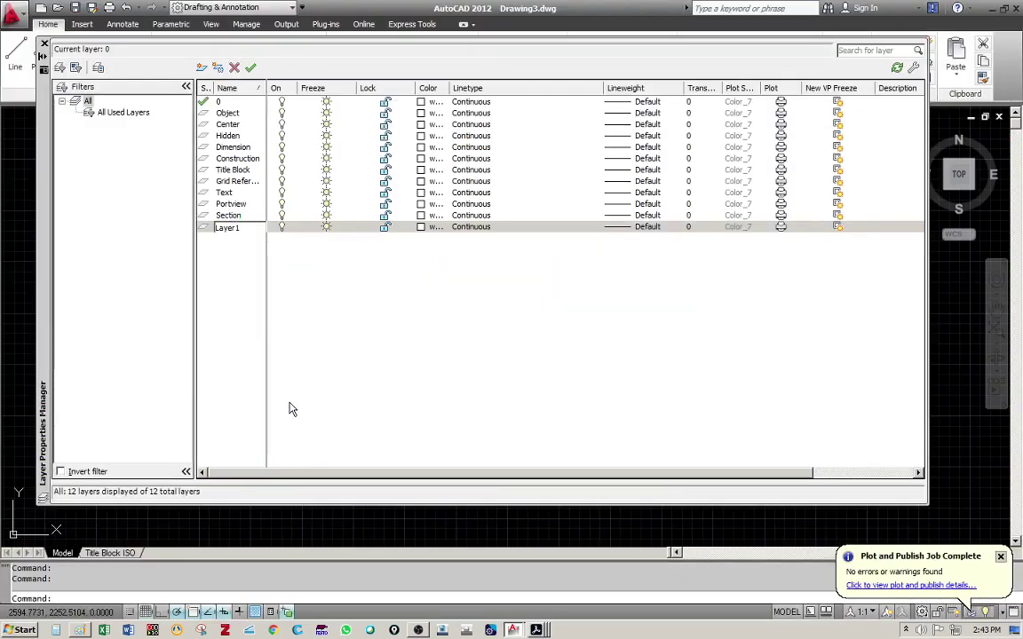
Step: Rename Layer1 to Layout
double_click(251, 226)
type("Layou")
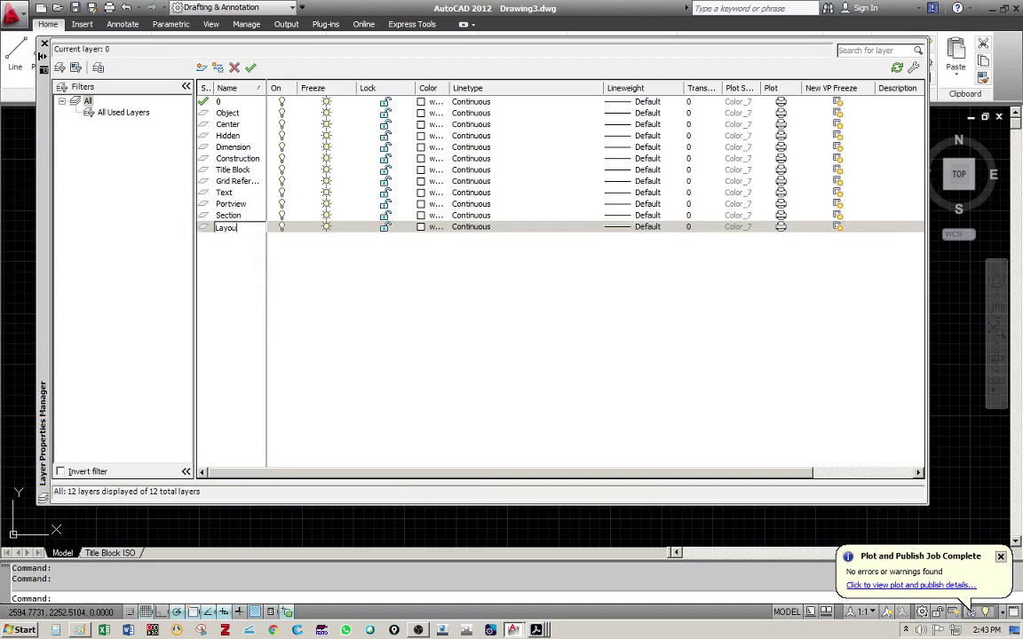
type("t")
key("Return")
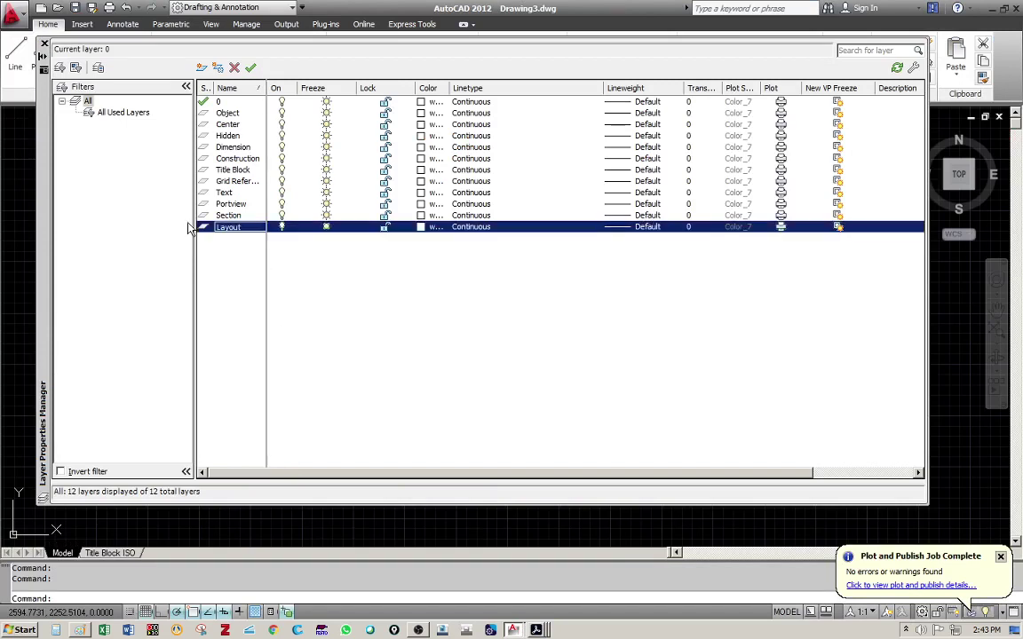
Step: Colour Object white, Center blue, Hidden green and Dimension red
left_click(422, 115)
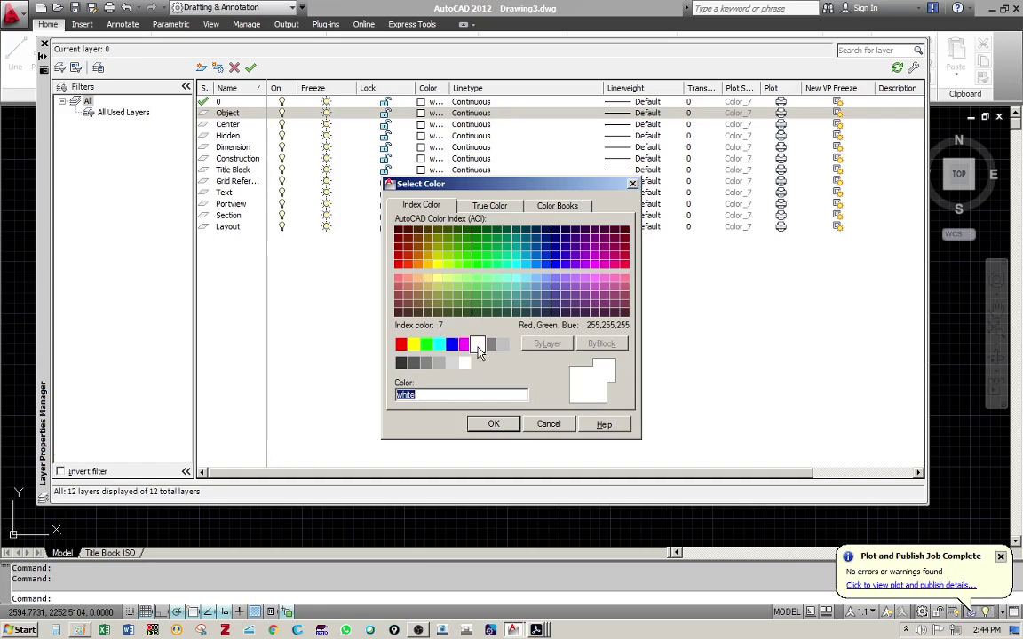
left_click(493, 424)
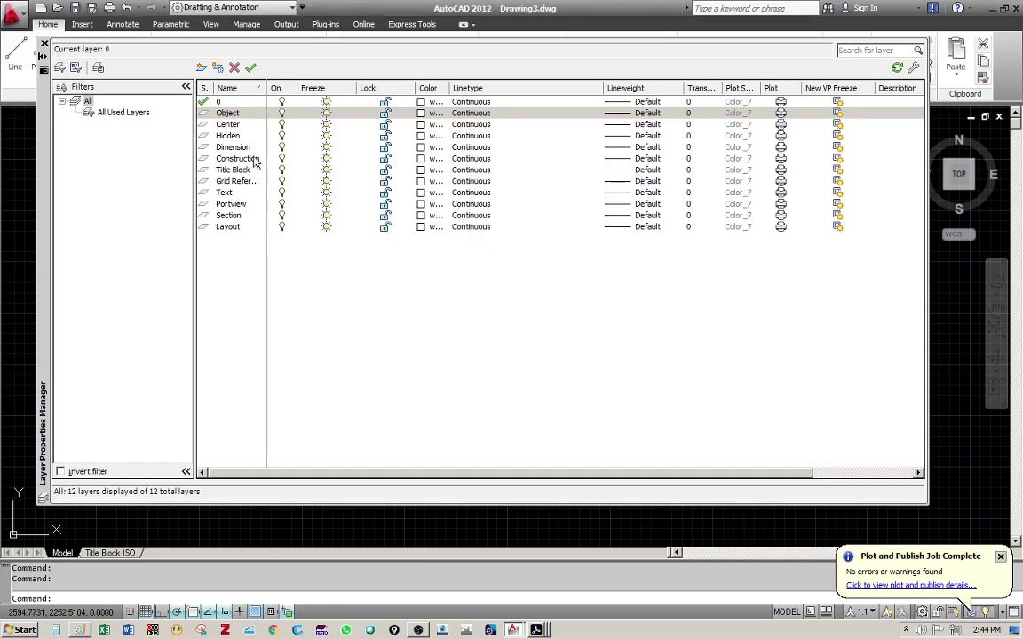
left_click(421, 124)
left_click(452, 343)
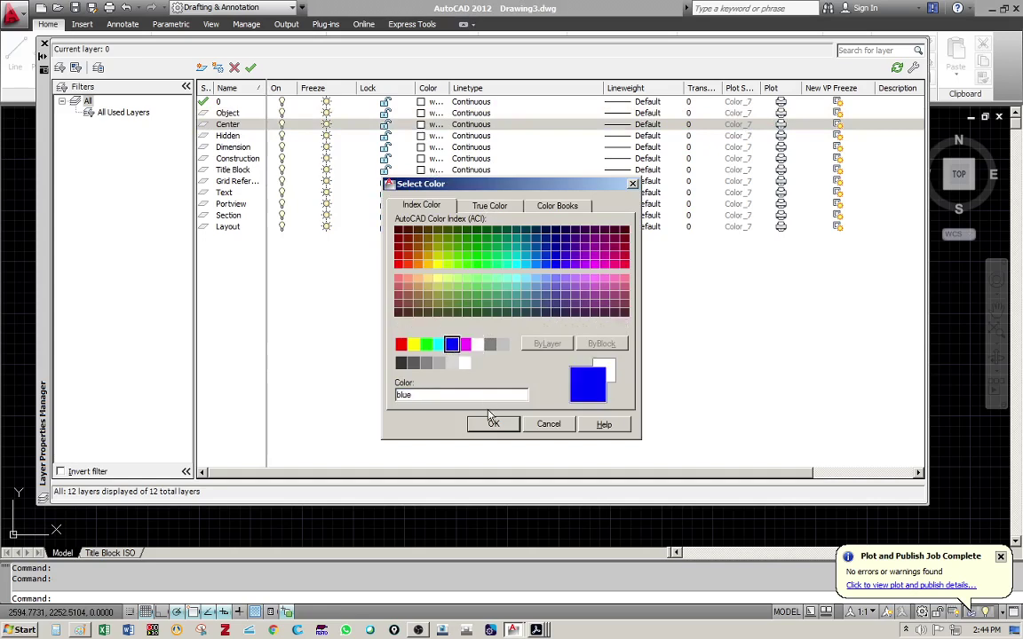
left_click(493, 424)
left_click(421, 136)
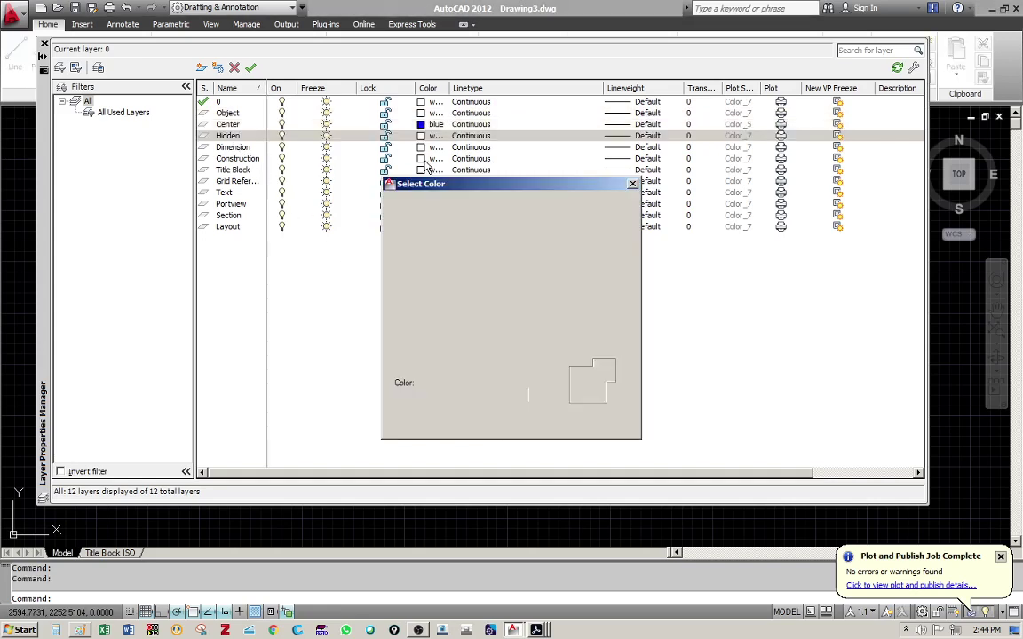
left_click(426, 344)
left_click(493, 425)
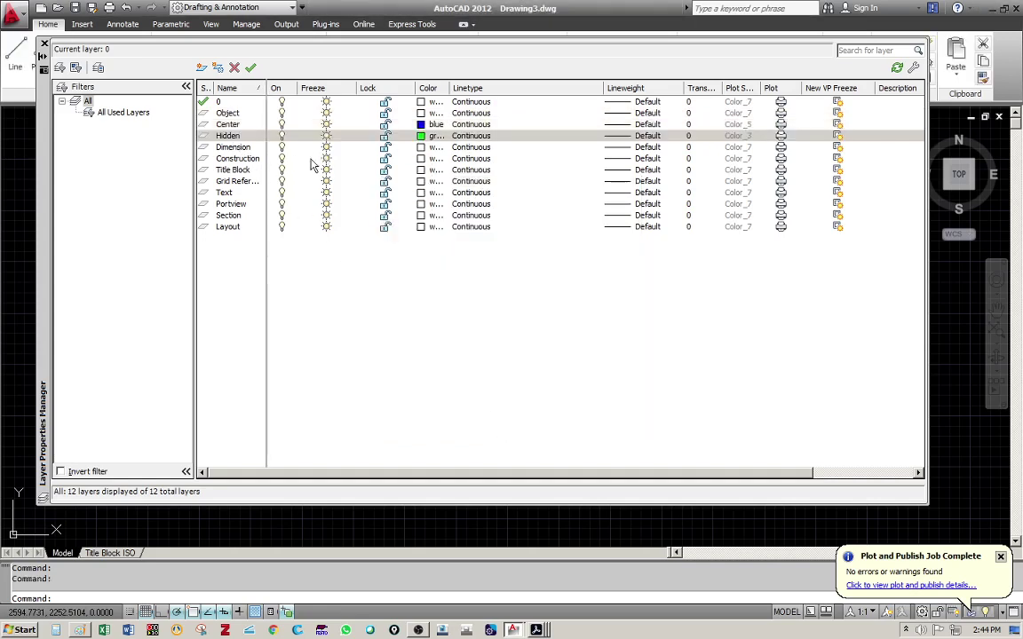
left_click(420, 149)
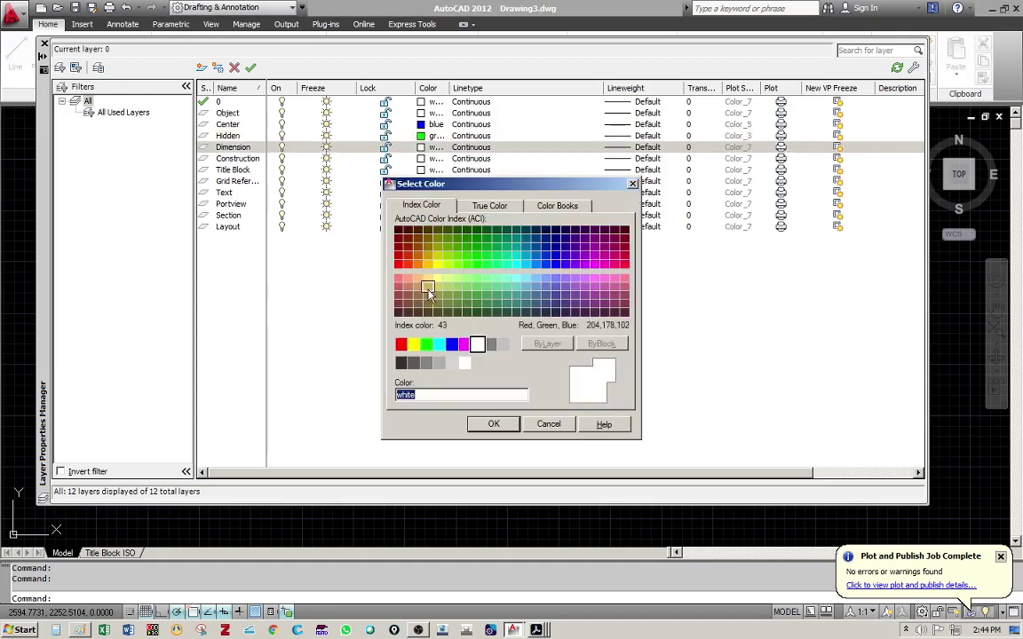
left_click(399, 344)
left_click(493, 425)
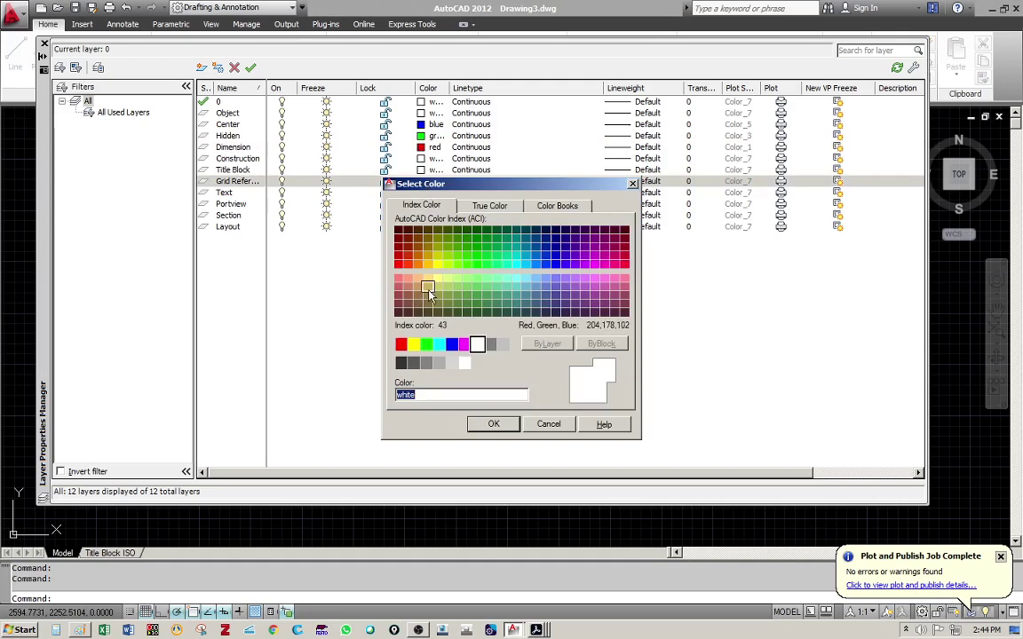
Step: Colour Grid Reference and Title Block grey 8, Portview purple 200, and Layout orange 32
left_click(491, 345)
left_click(491, 424)
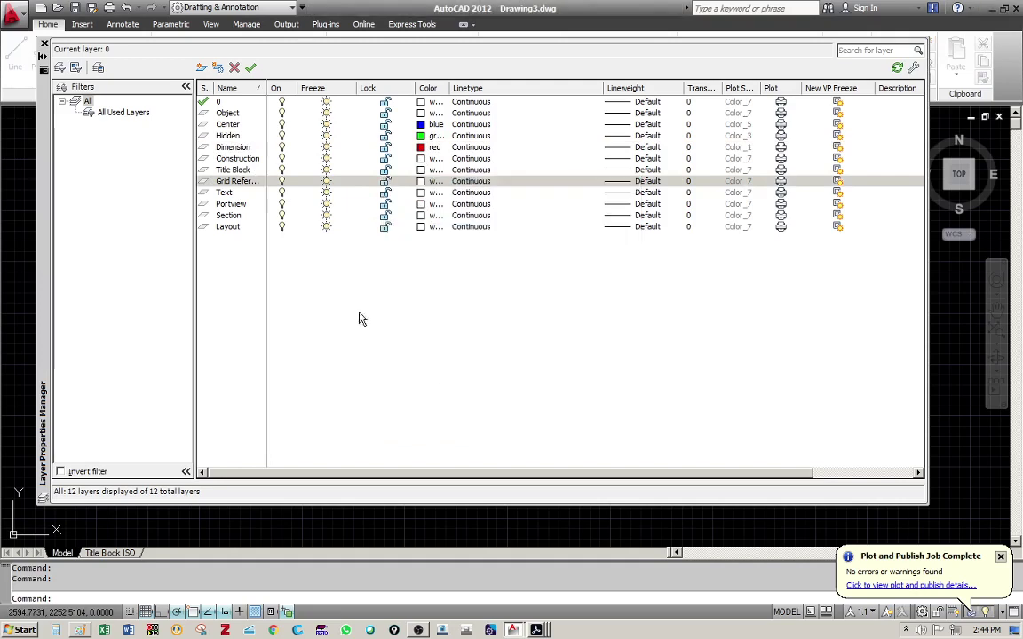
left_click(420, 170)
left_click(490, 344)
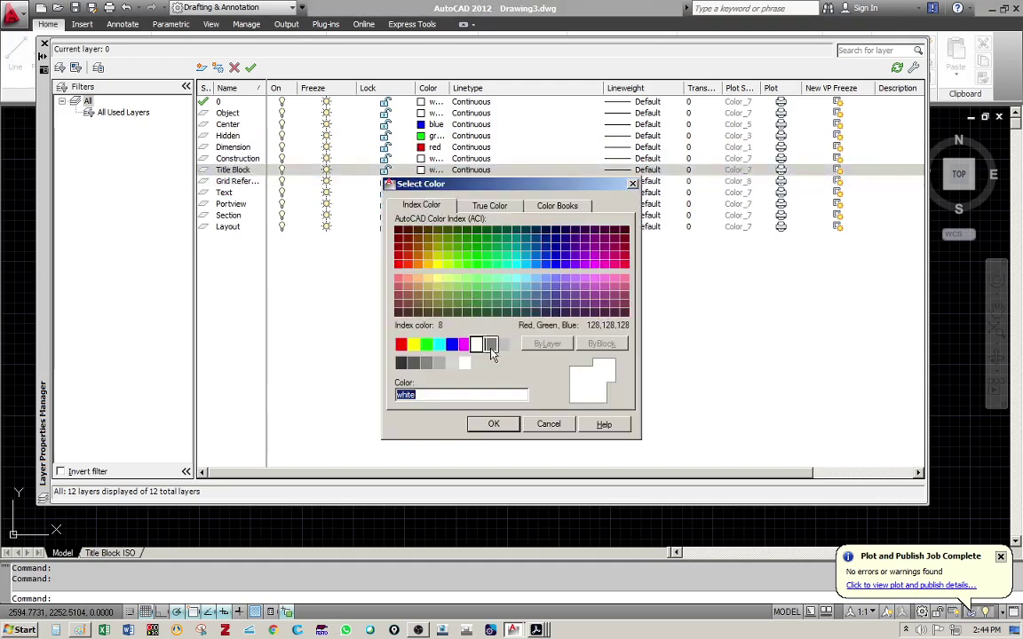
left_click(490, 424)
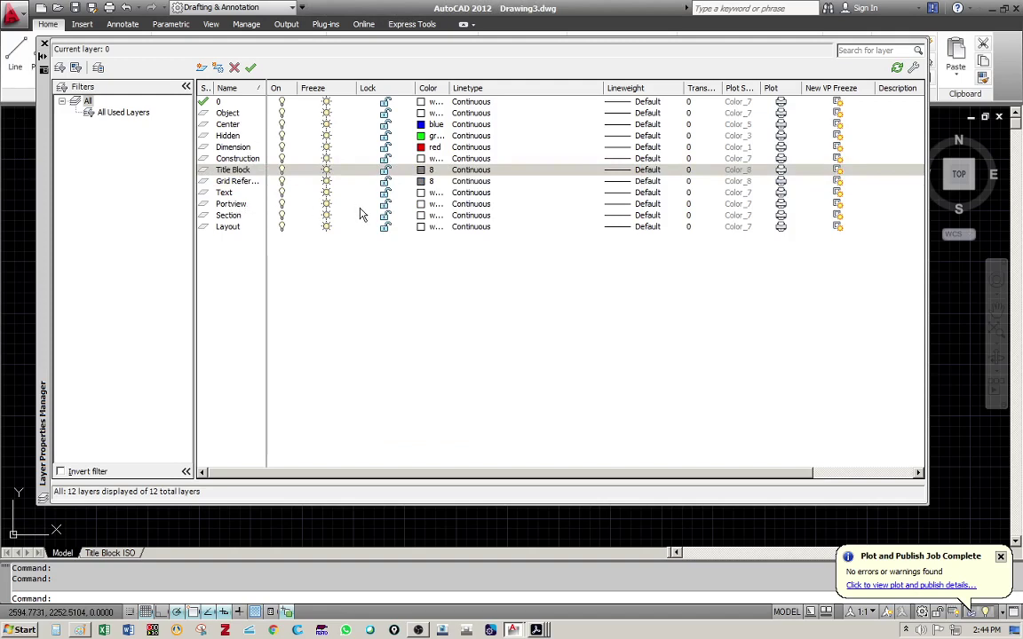
left_click(423, 205)
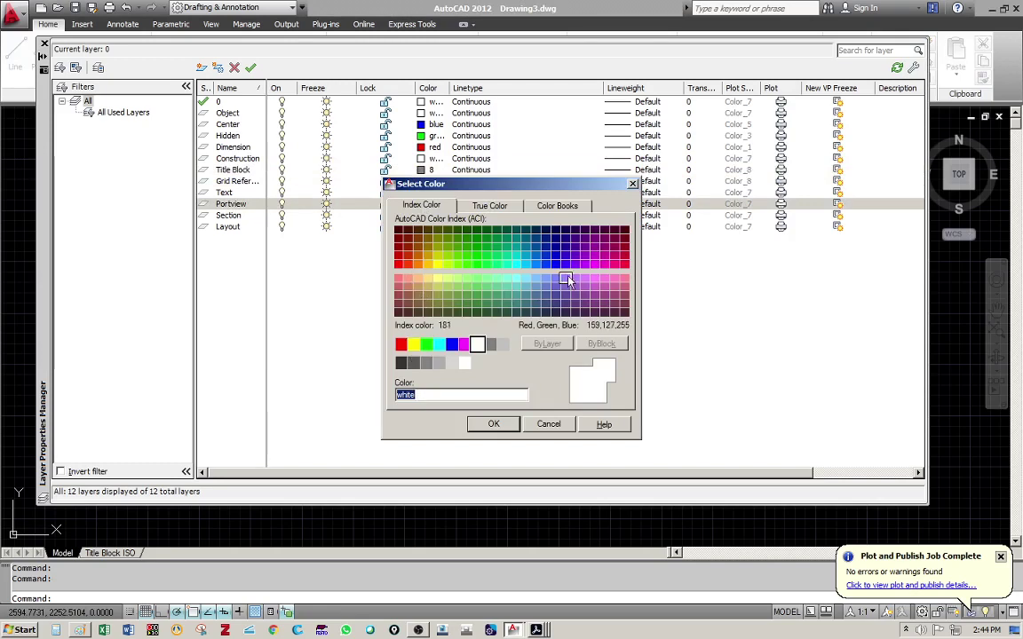
left_click(585, 266)
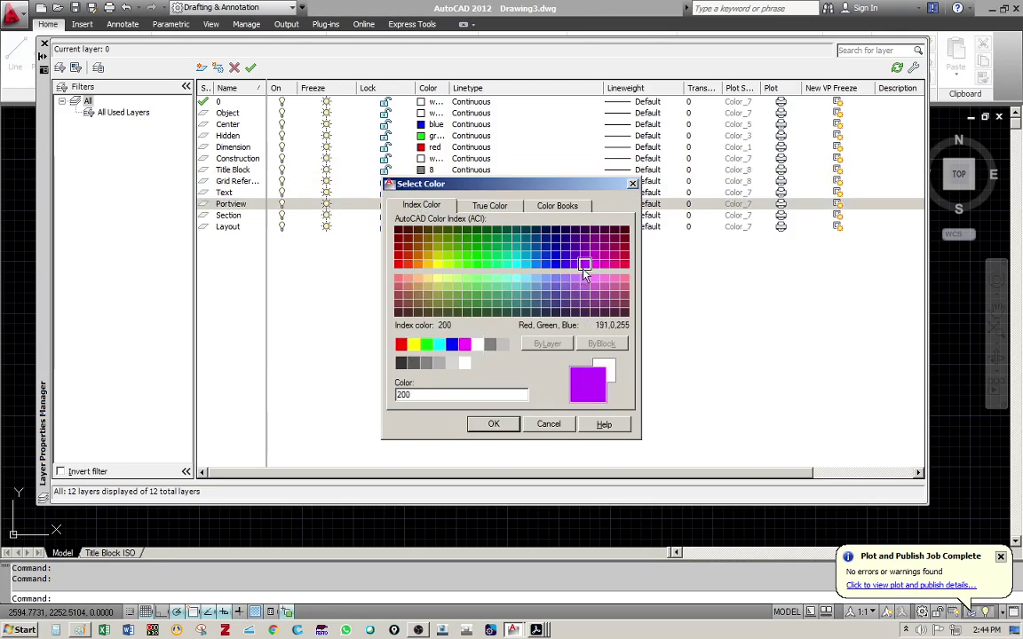
left_click(493, 424)
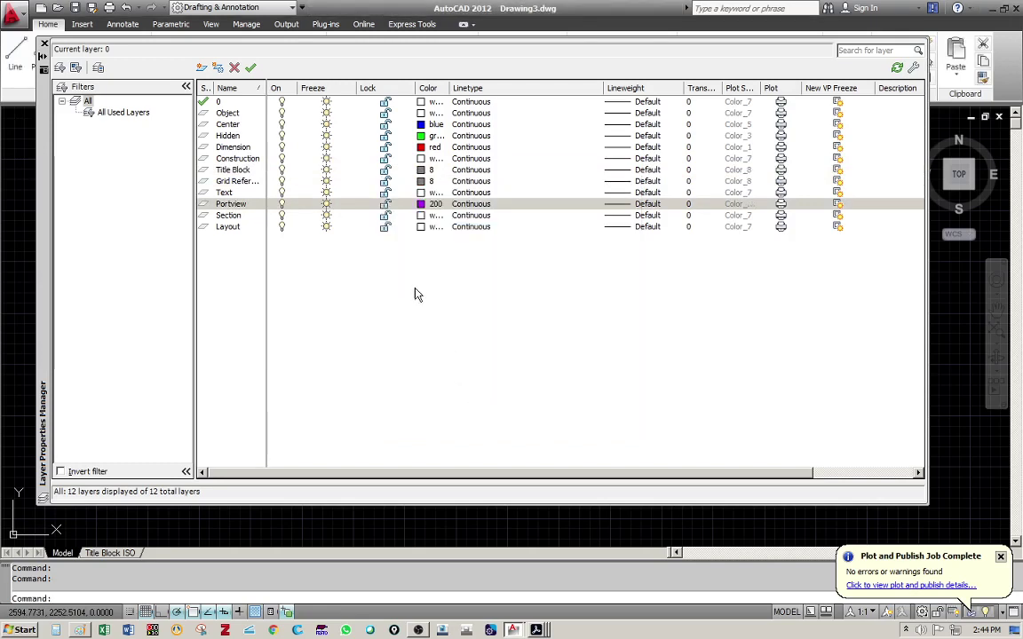
left_click(429, 226)
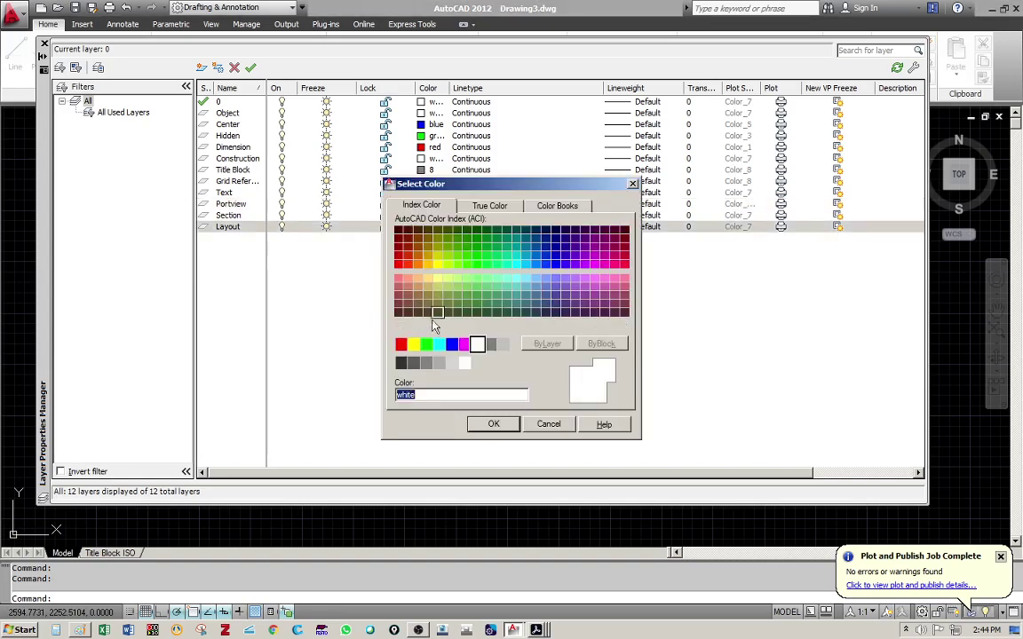
left_click(417, 247)
left_click(419, 258)
left_click(494, 423)
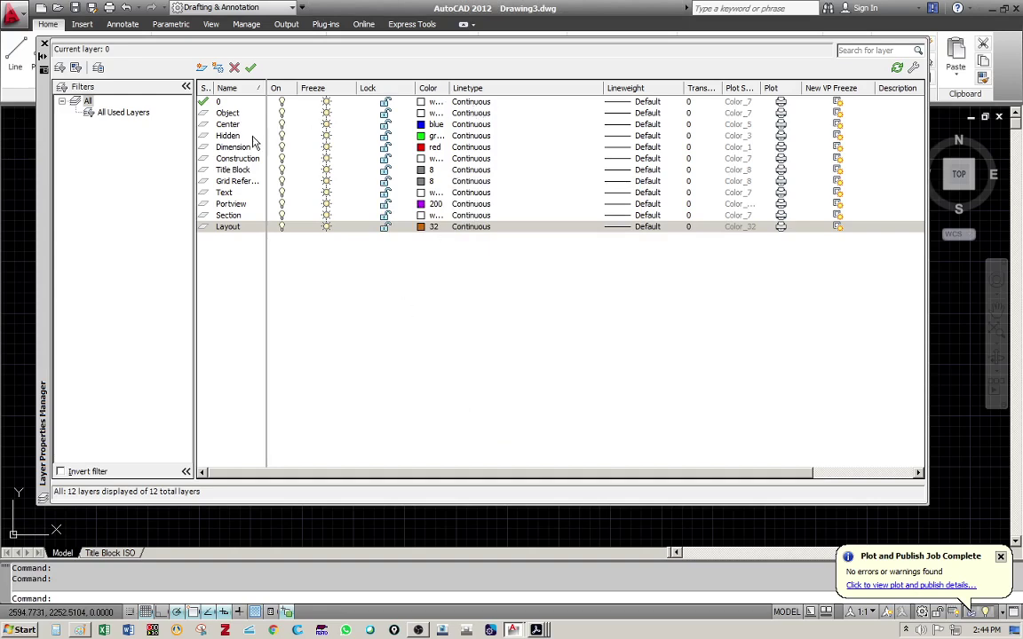
Step: Load ACAD_ISO04W100 from acadiso.lin and assign it to the Center layer
left_click(470, 126)
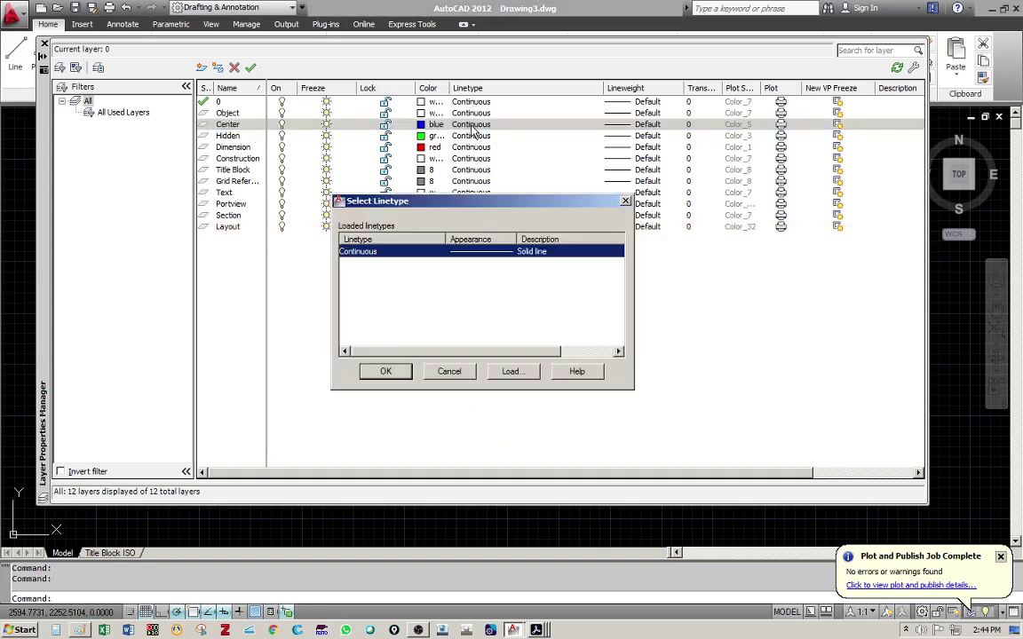
left_click(512, 371)
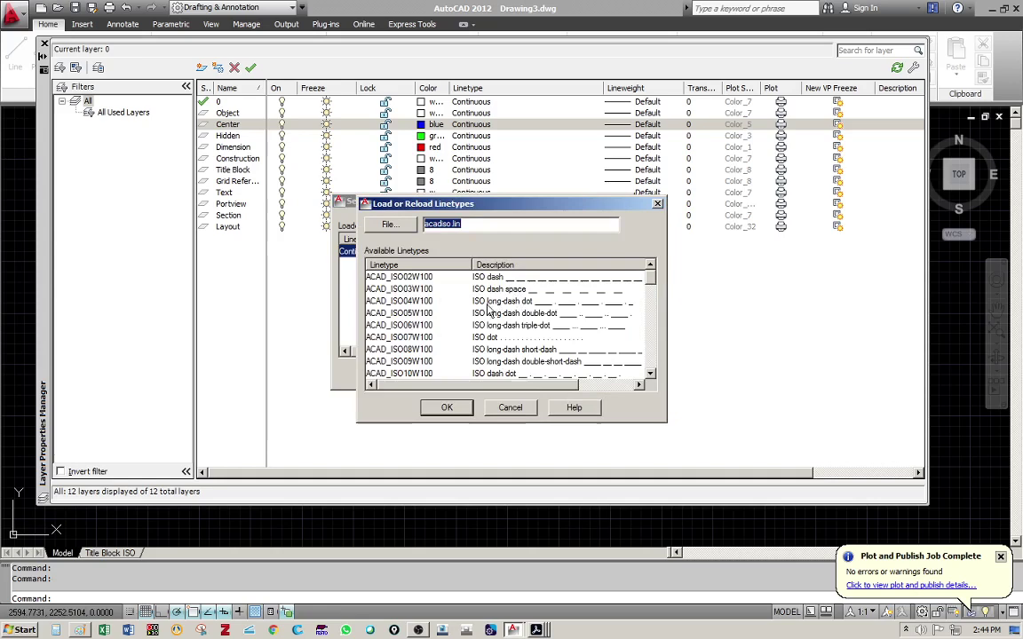
left_click(454, 301)
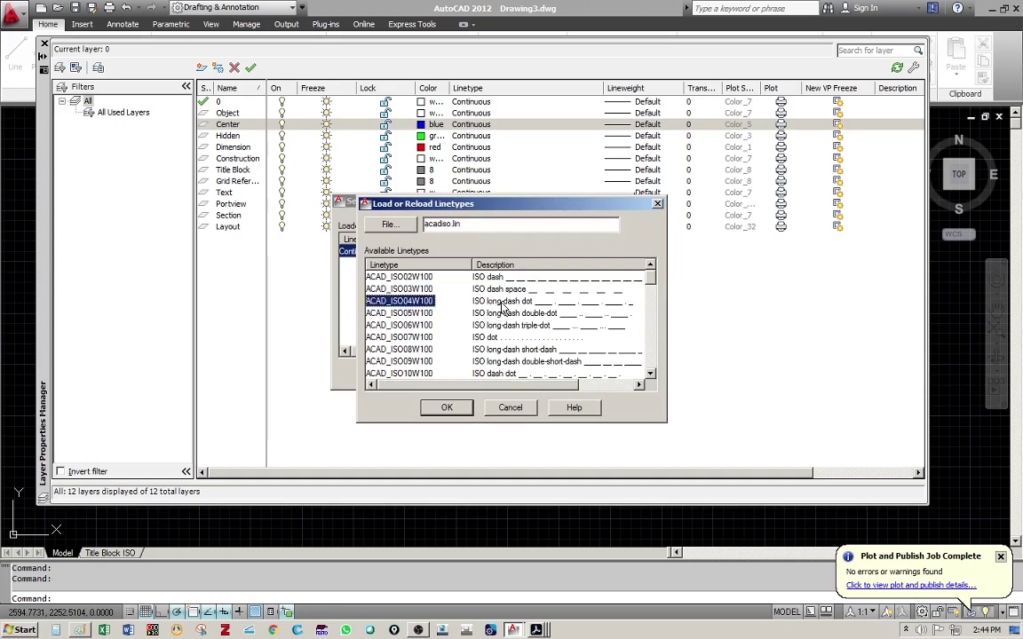
left_click(447, 407)
left_click(373, 252)
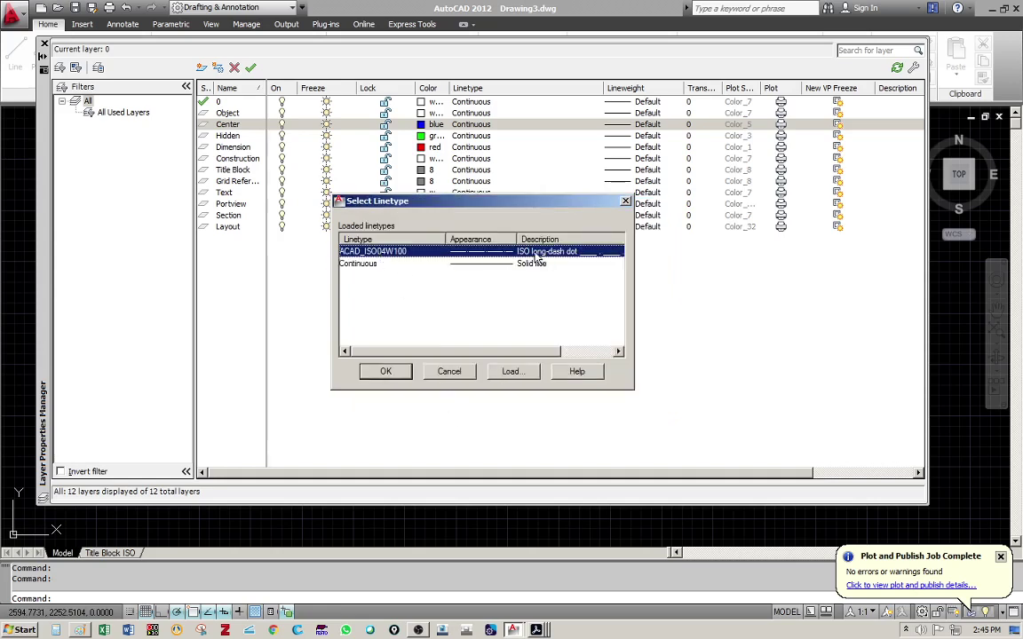
left_click(387, 371)
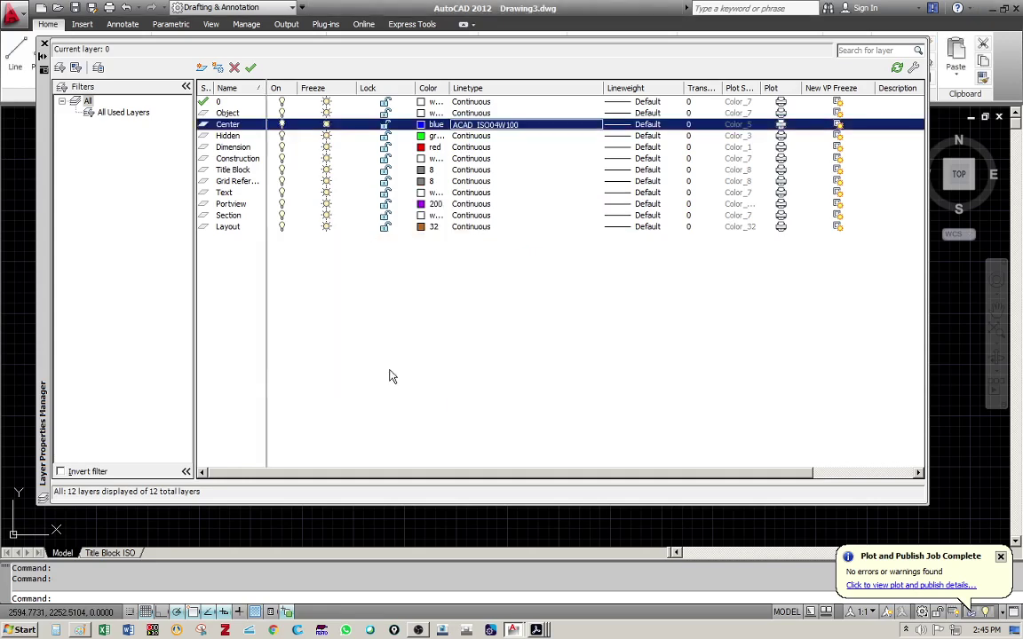
Step: Load ACAD_ISO02W100 and assign it to the Hidden layer
left_click(304, 139)
left_click(471, 136)
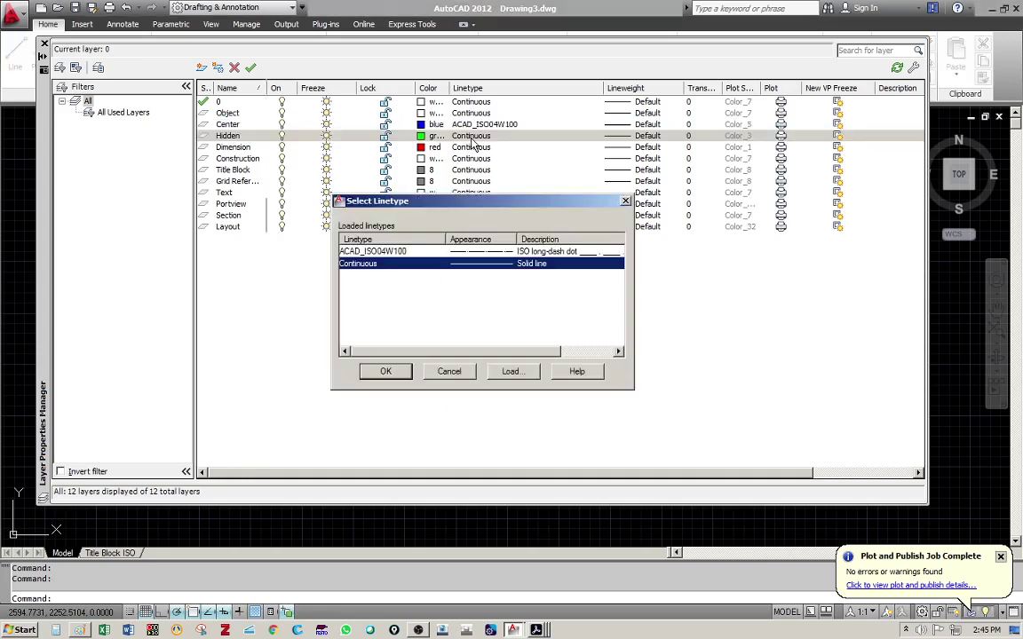
left_click(511, 372)
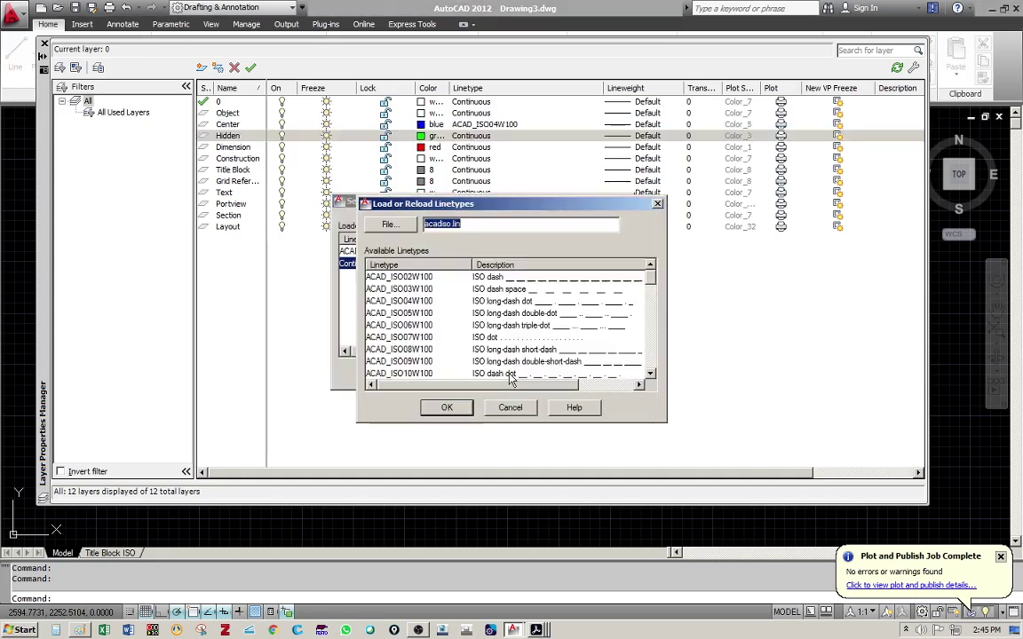
left_click(435, 276)
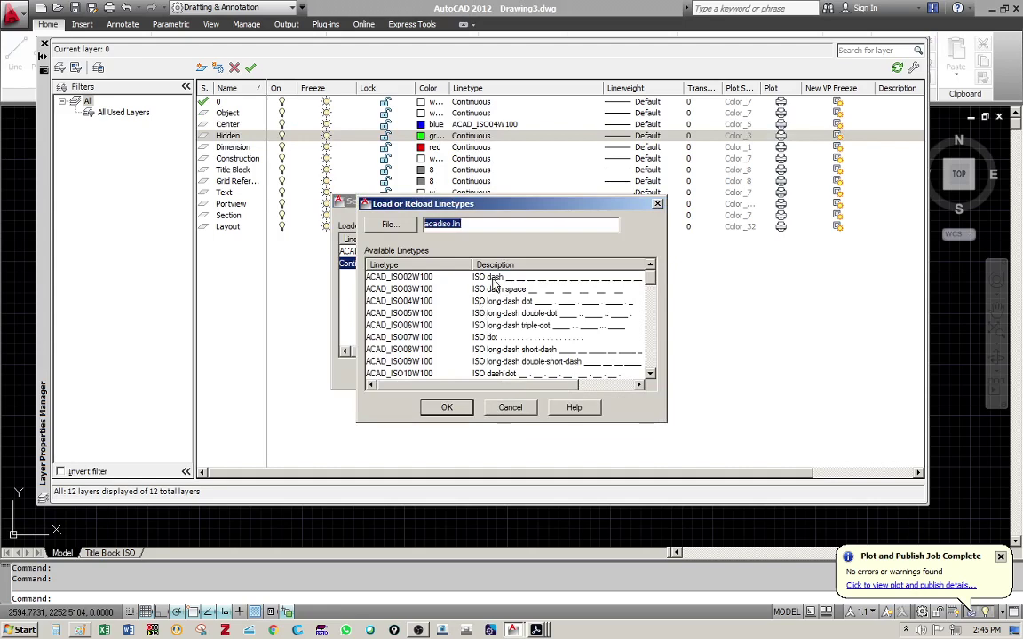
left_click(451, 411)
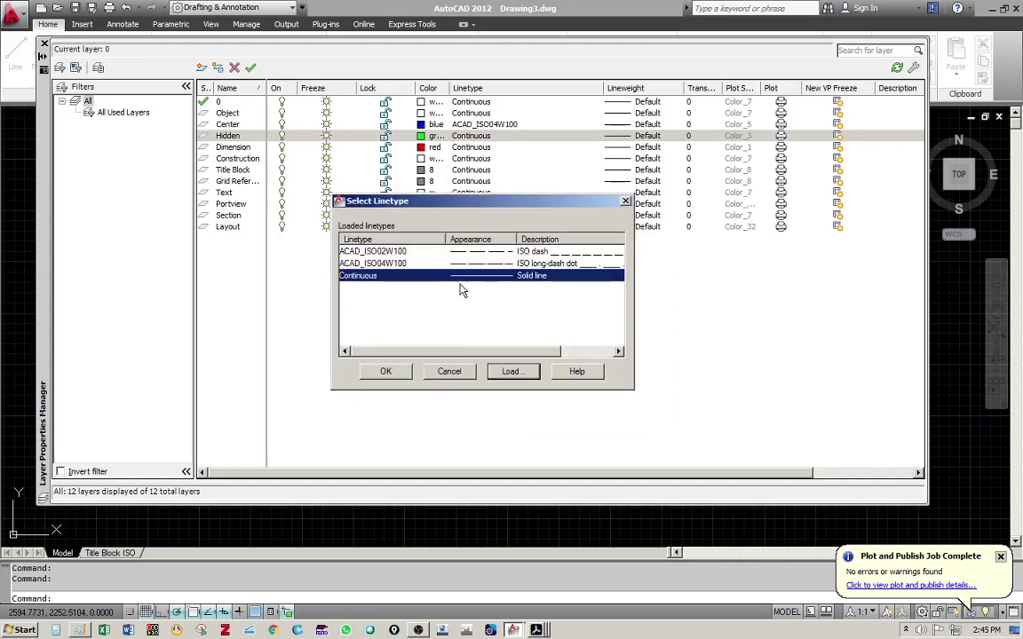
left_click(479, 251)
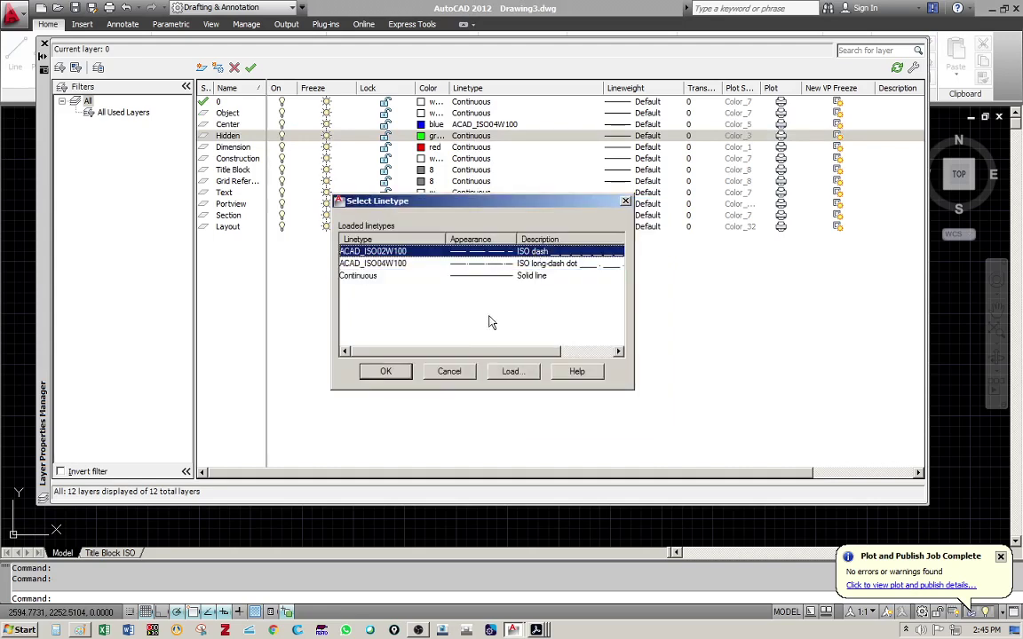
left_click(390, 371)
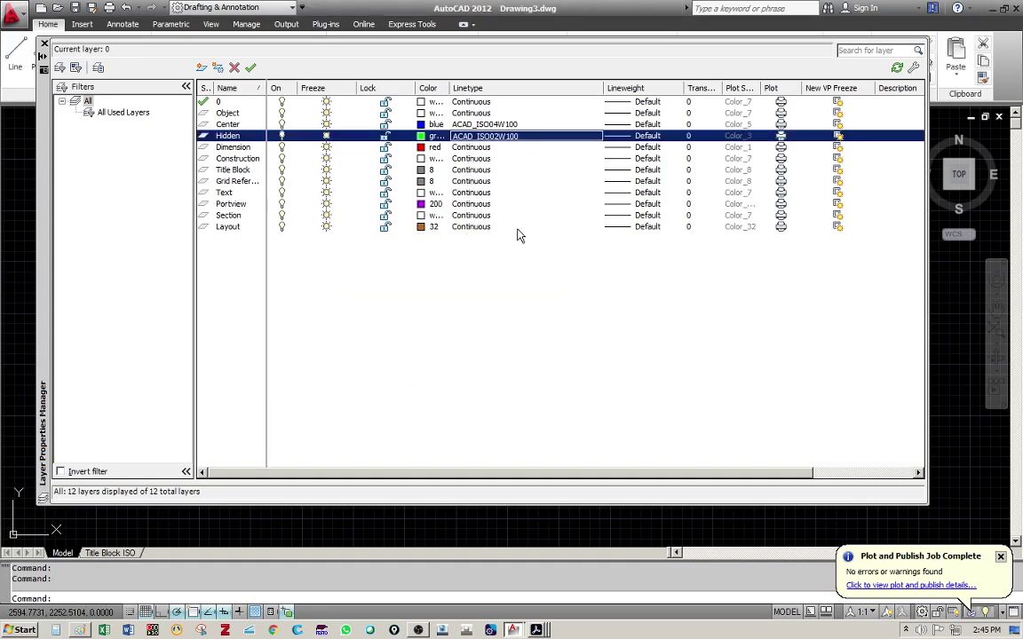
Step: Give the Object layer a 0.70 mm lineweight
left_click(621, 113)
left_click(622, 112)
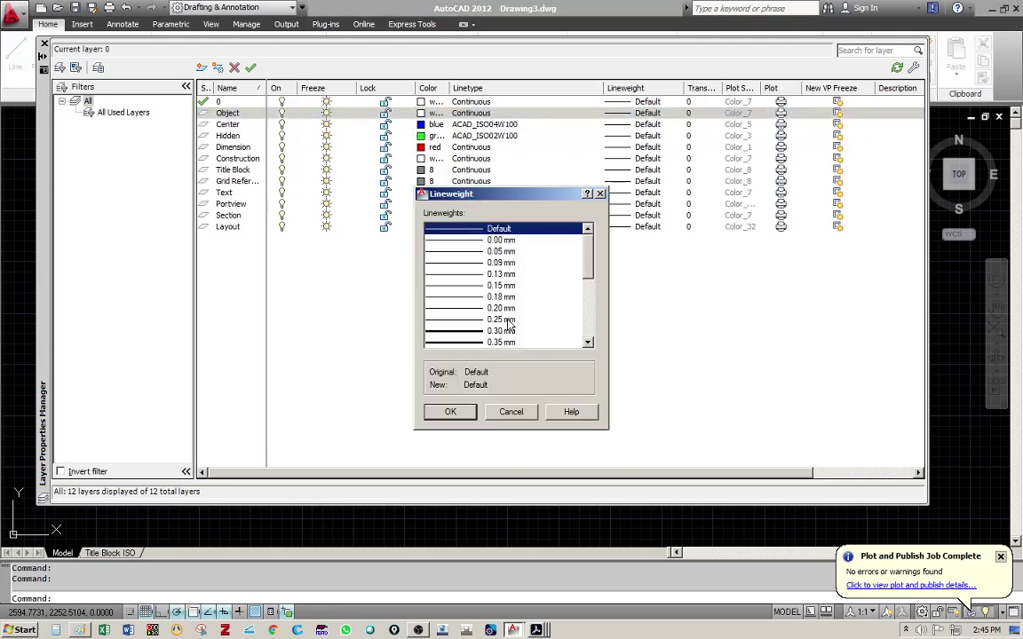
left_click_drag(588, 259, 588, 297)
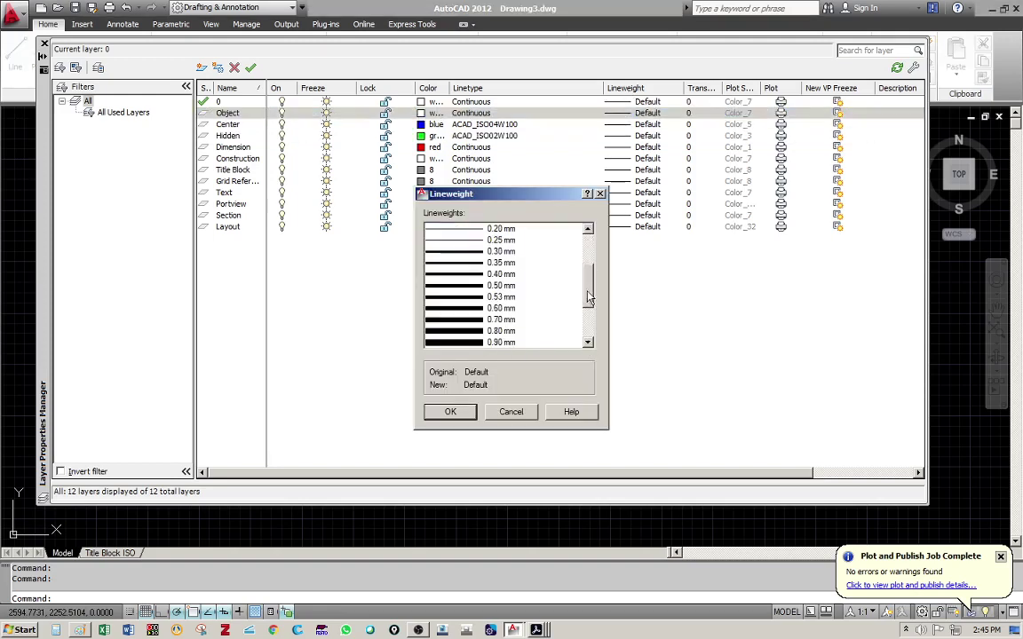
left_click(471, 320)
left_click(450, 411)
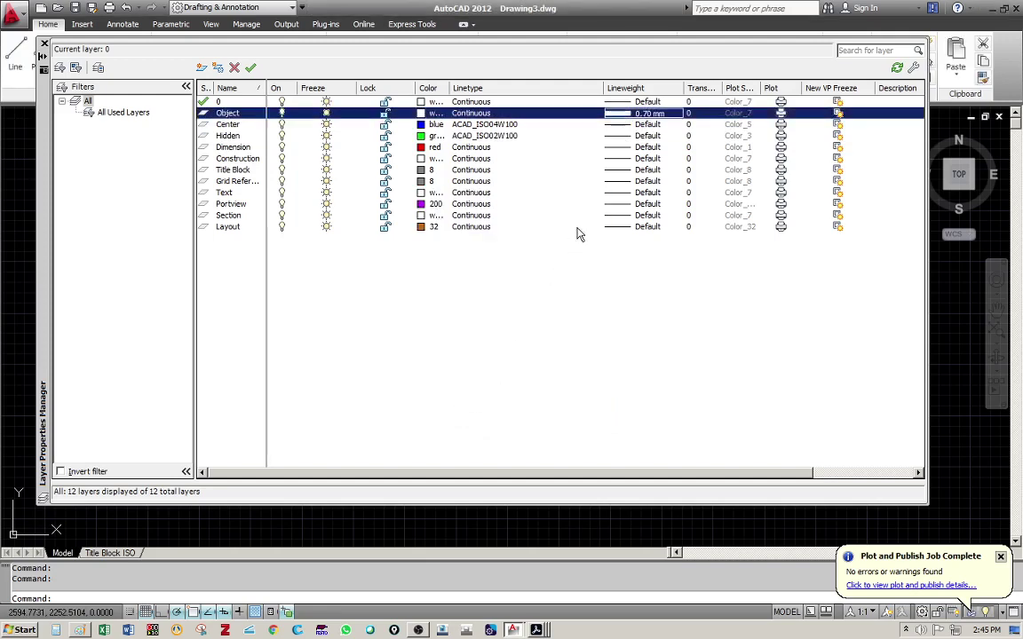
Step: Set the Center, Hidden and Dimension layers to 0.35 mm lineweight
left_click(621, 124)
left_click(622, 124)
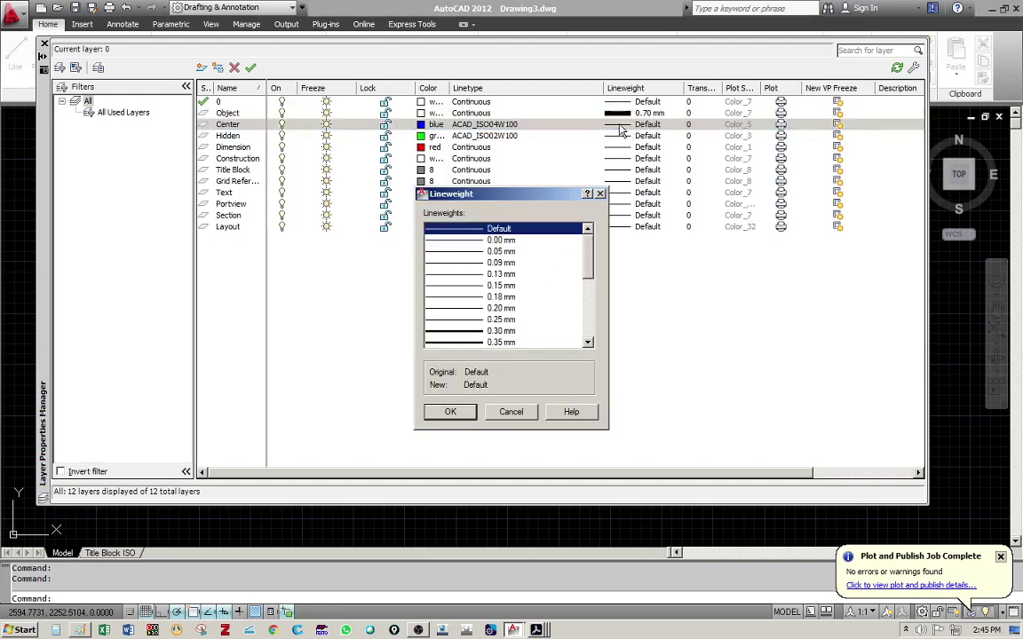
left_click(501, 342)
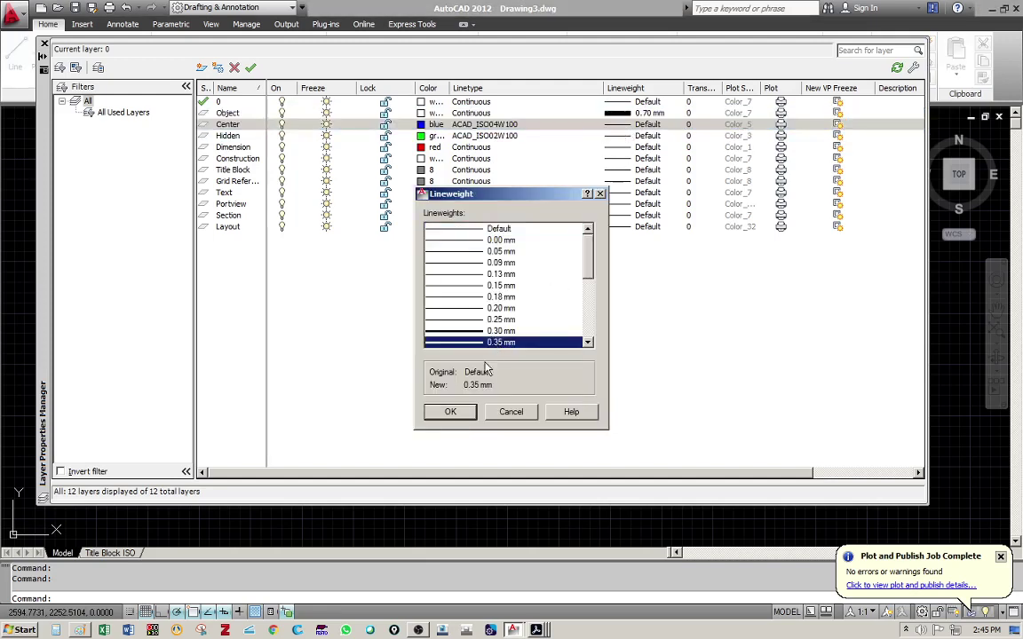
left_click(451, 412)
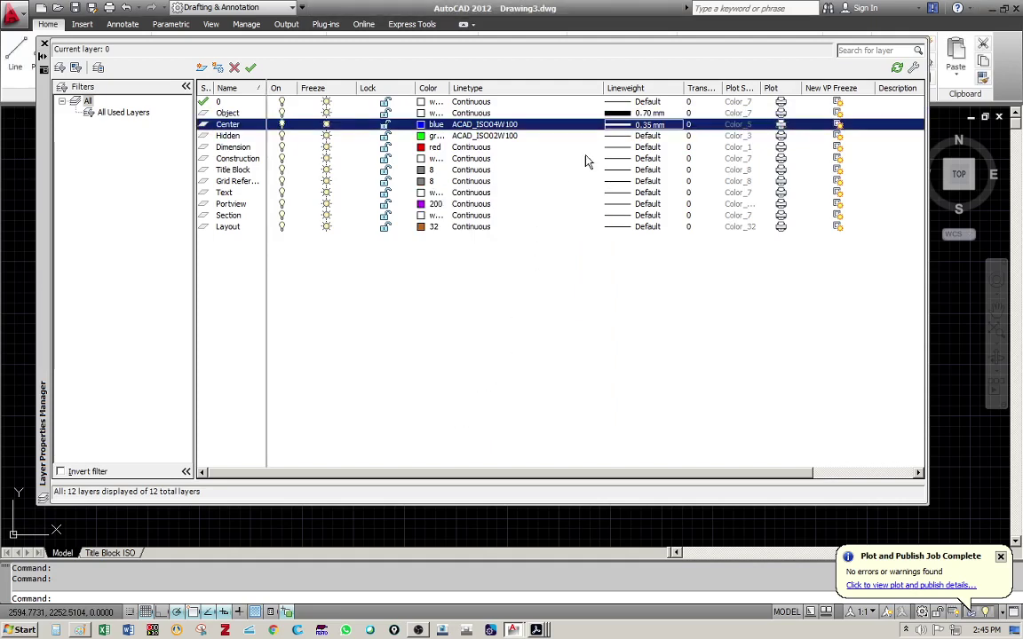
left_click(619, 137)
left_click(620, 140)
left_click(446, 315)
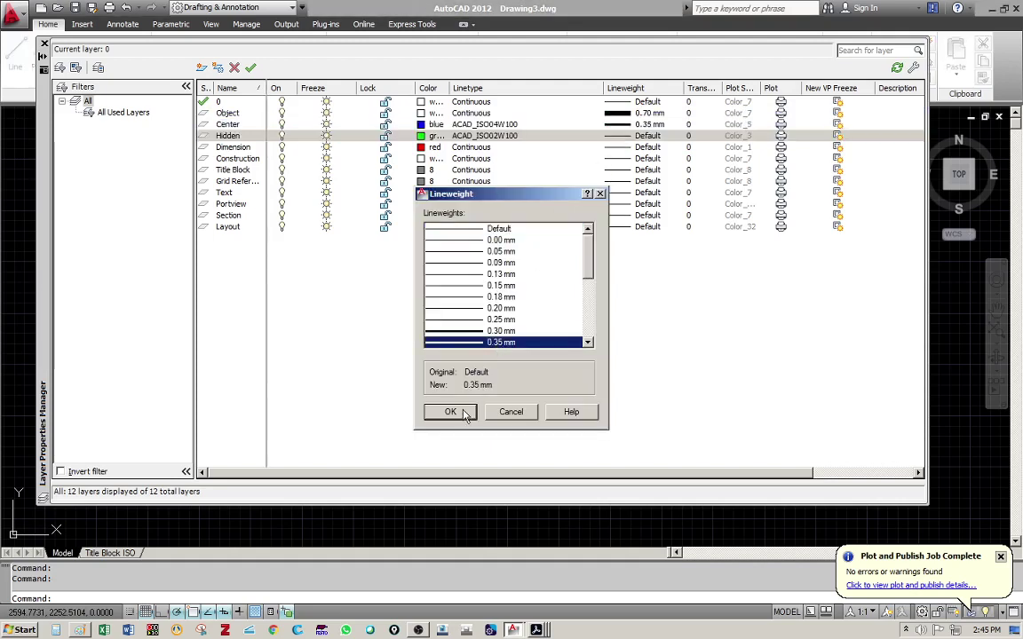
left_click(405, 375)
left_click(619, 148)
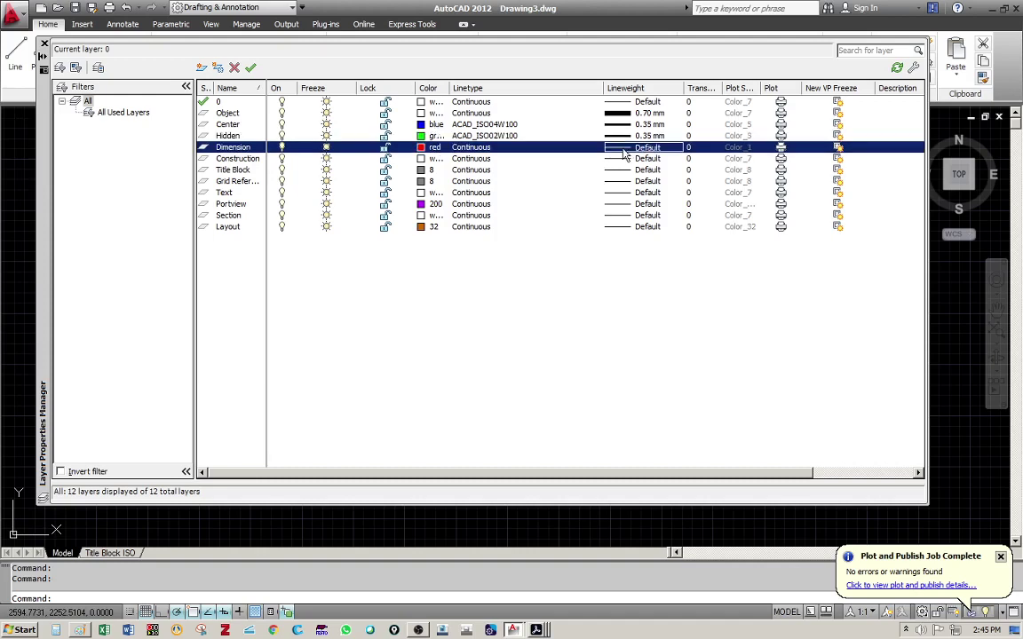
left_click(619, 147)
left_click(439, 332)
left_click(450, 411)
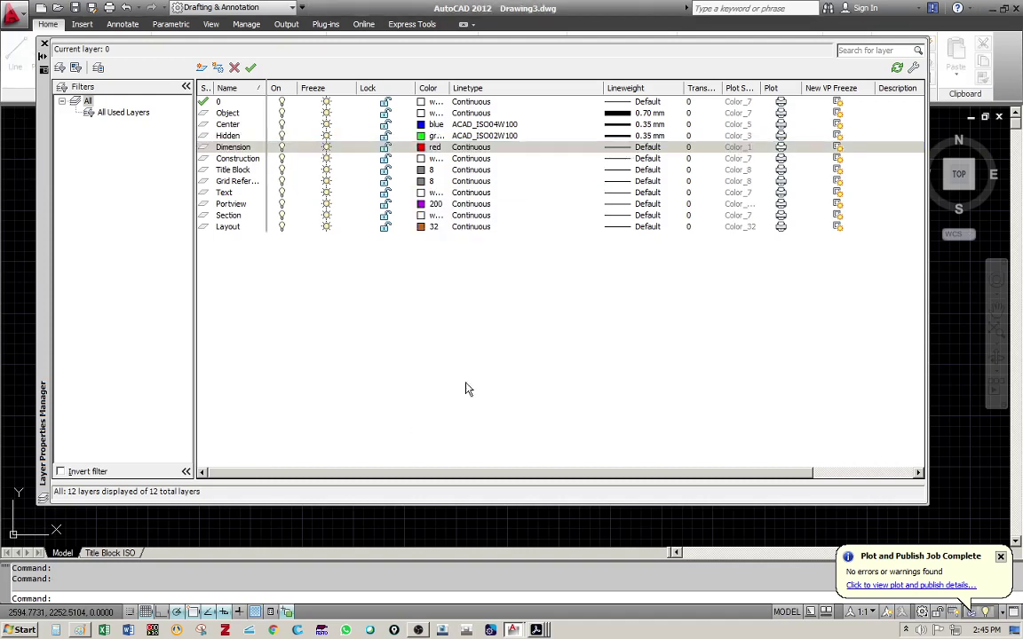
Step: Set Title Block to 0.70 mm and Grid Reference and Section to 0.35 mm
left_click(647, 170)
left_click(647, 169)
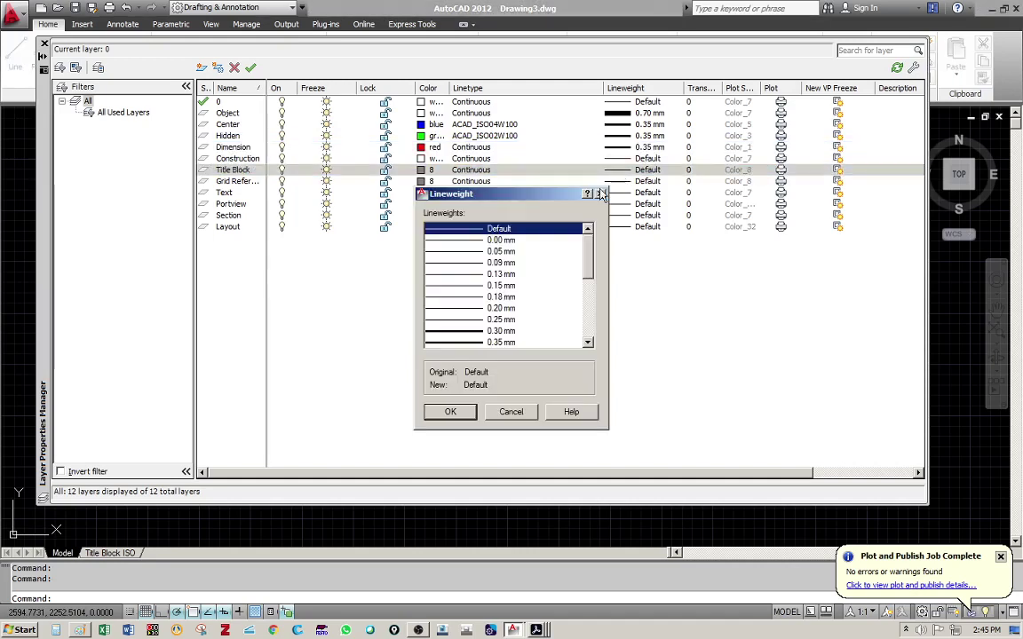
scroll(586, 285, "down", 3)
left_click(508, 321)
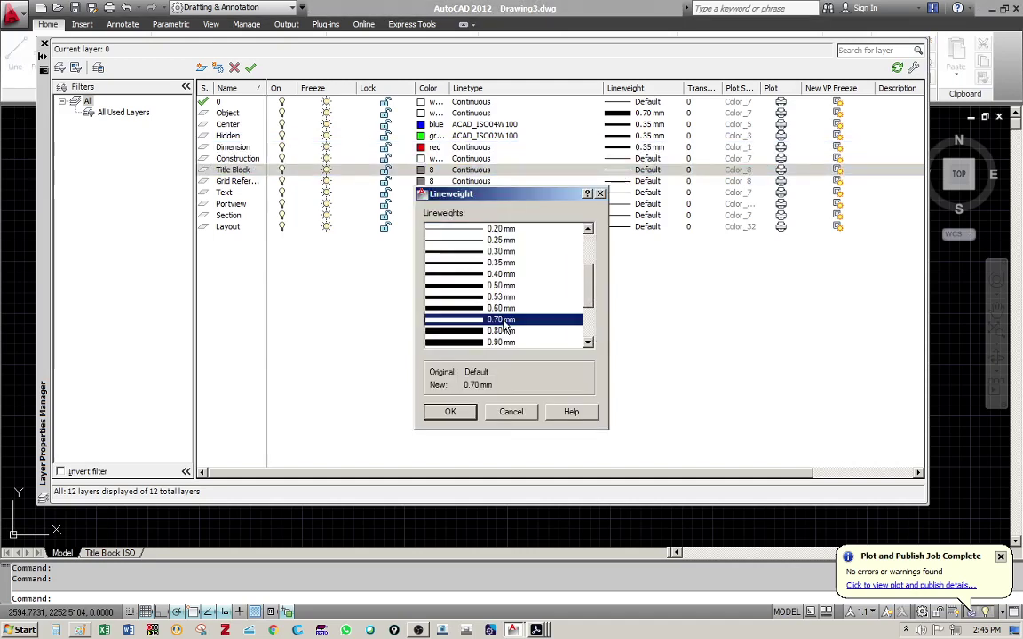
left_click(450, 412)
left_click(647, 181)
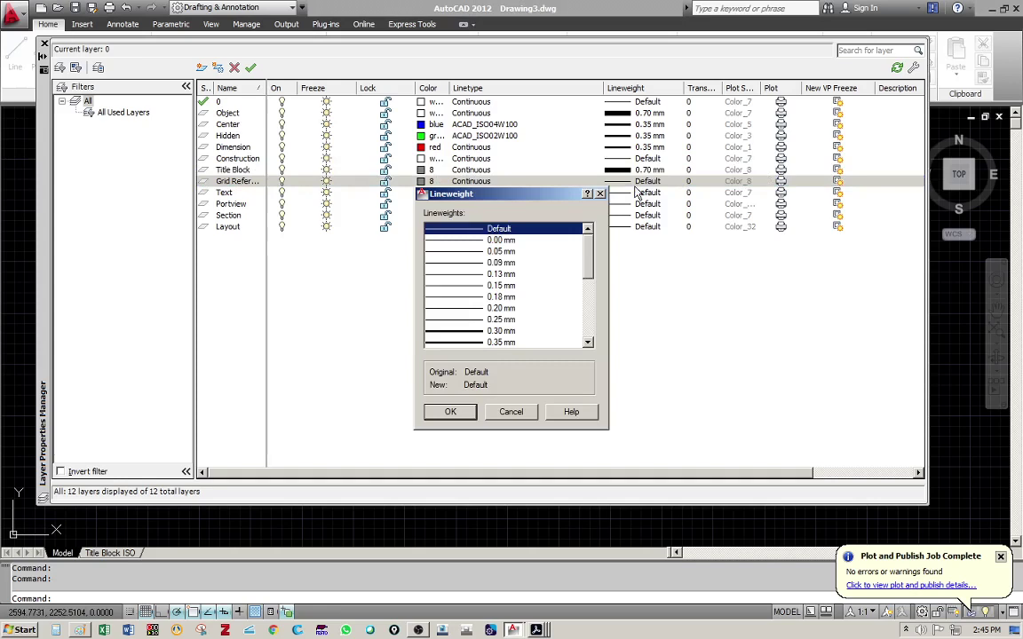
left_click(500, 341)
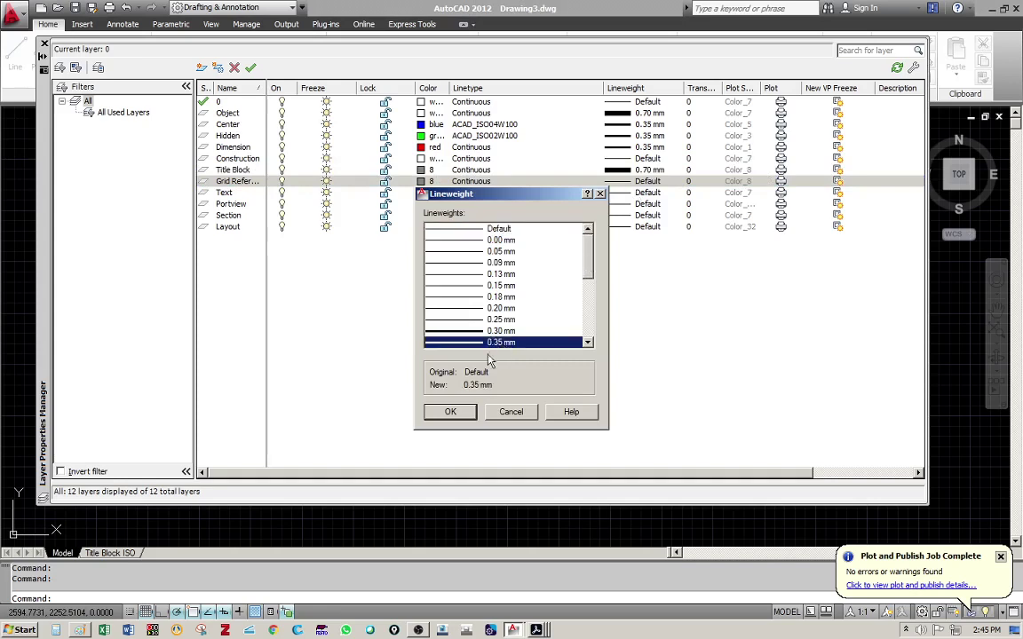
left_click(459, 412)
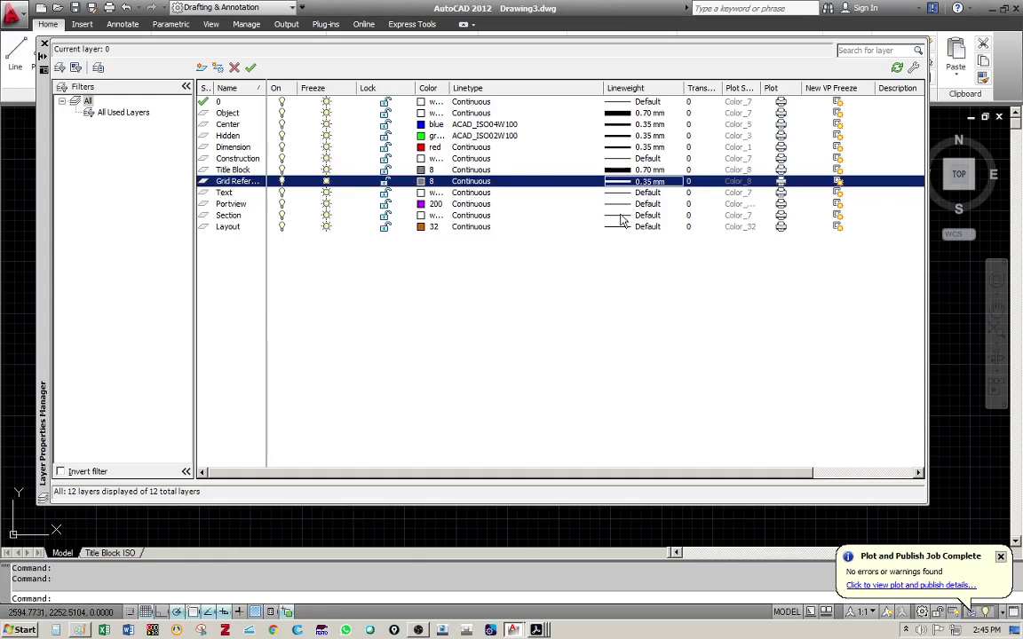
left_click(643, 215)
left_click(643, 214)
left_click(500, 342)
left_click(461, 413)
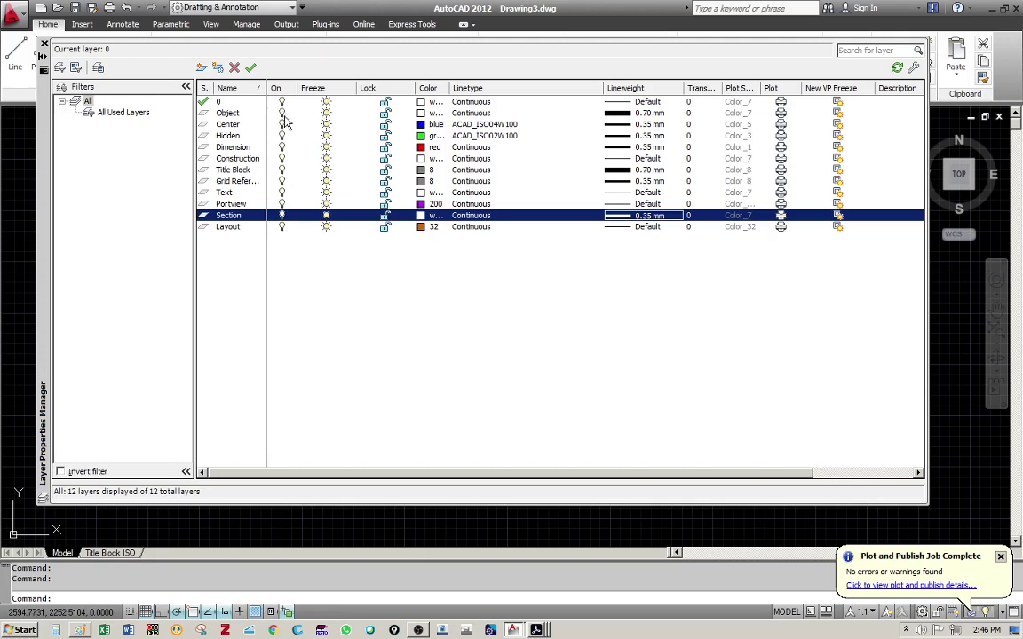
Step: Keep current layer 0 on, then toggle the Hidden layer's freeze, lock and plot settings
left_click(282, 103)
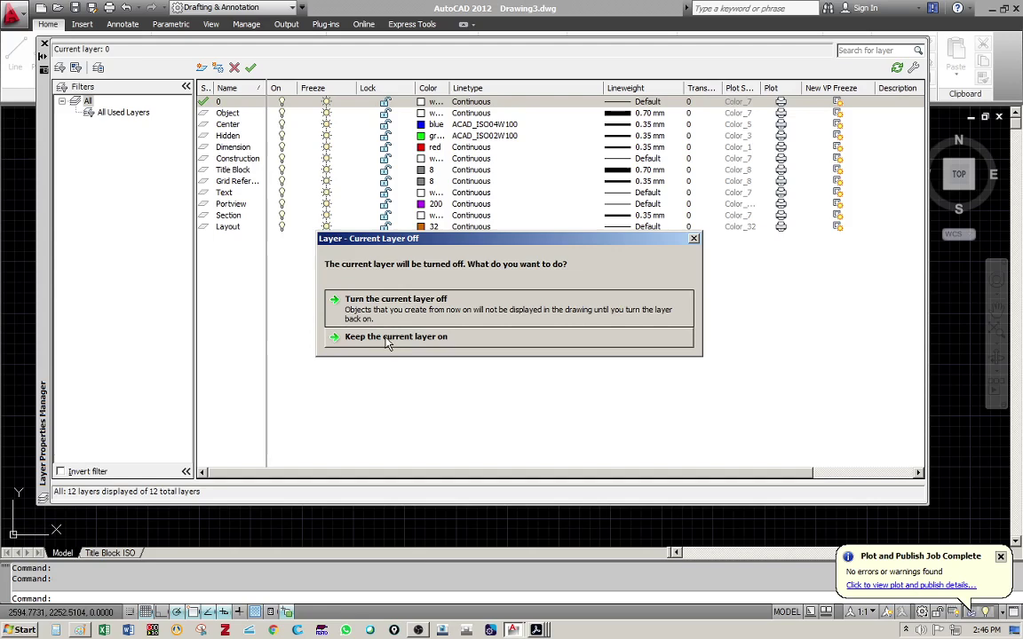
left_click(394, 338)
left_click(281, 136)
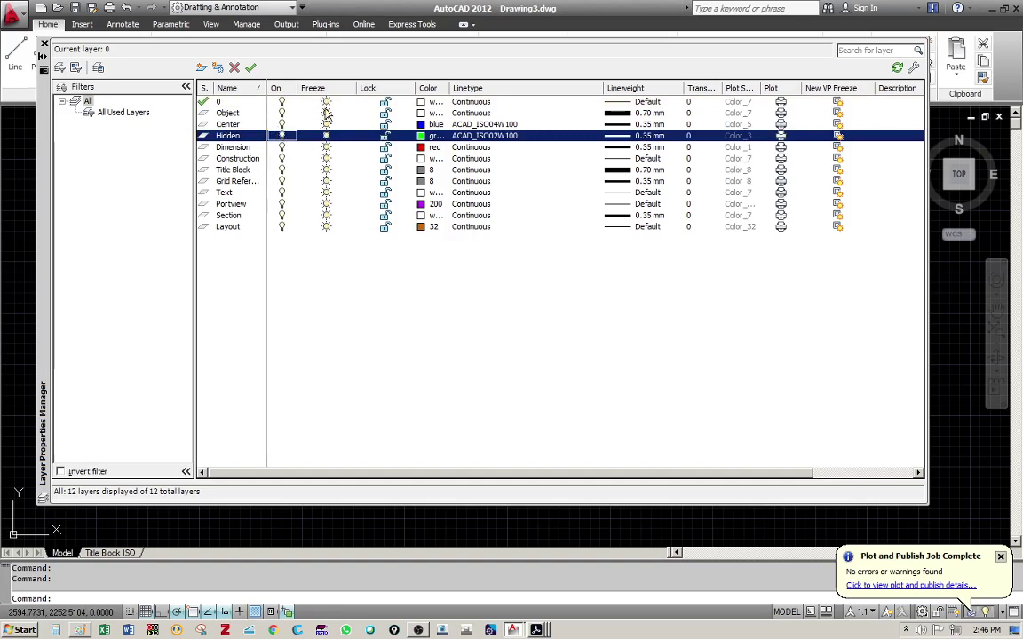
left_click(326, 141)
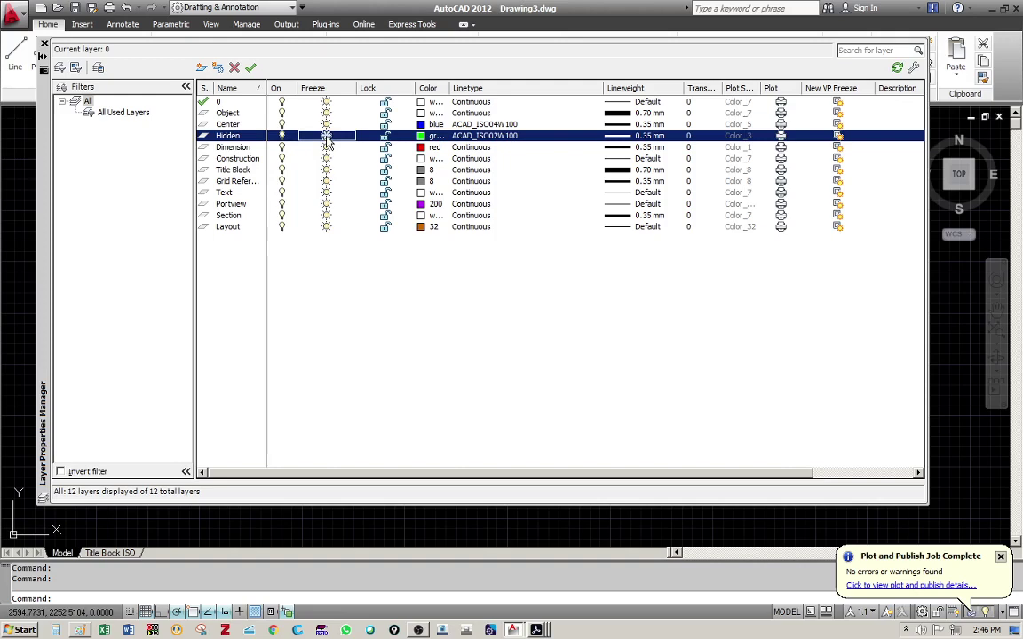
left_click(326, 138)
left_click(384, 136)
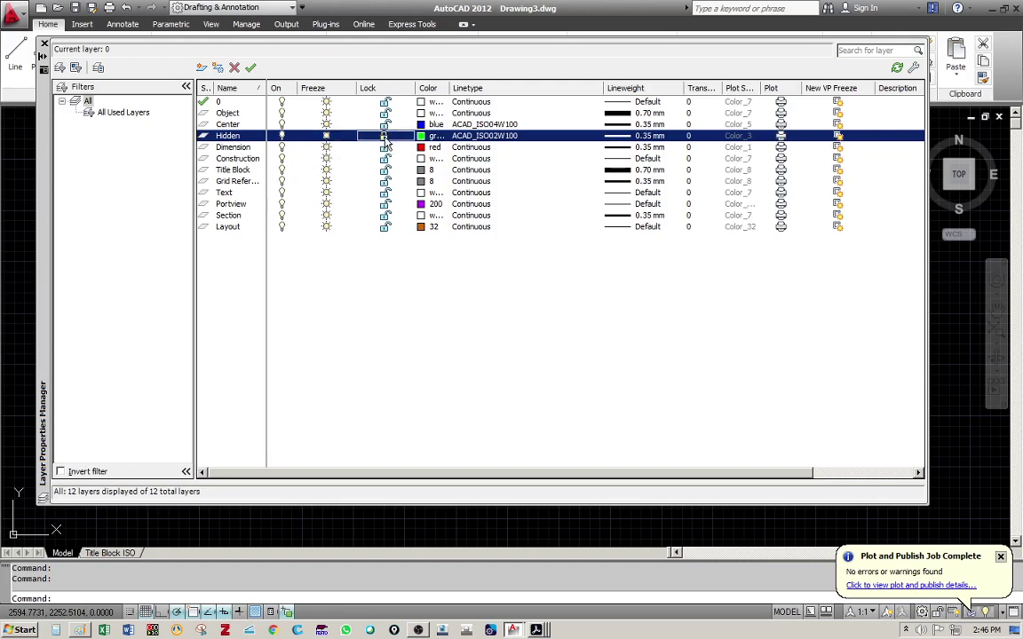
left_click(326, 137)
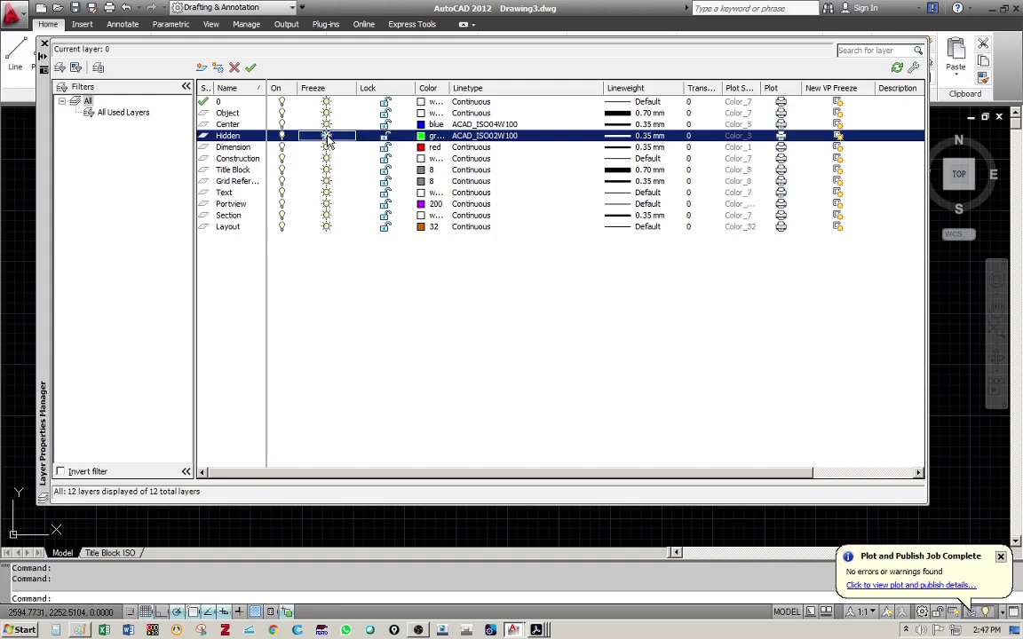
left_click(781, 136)
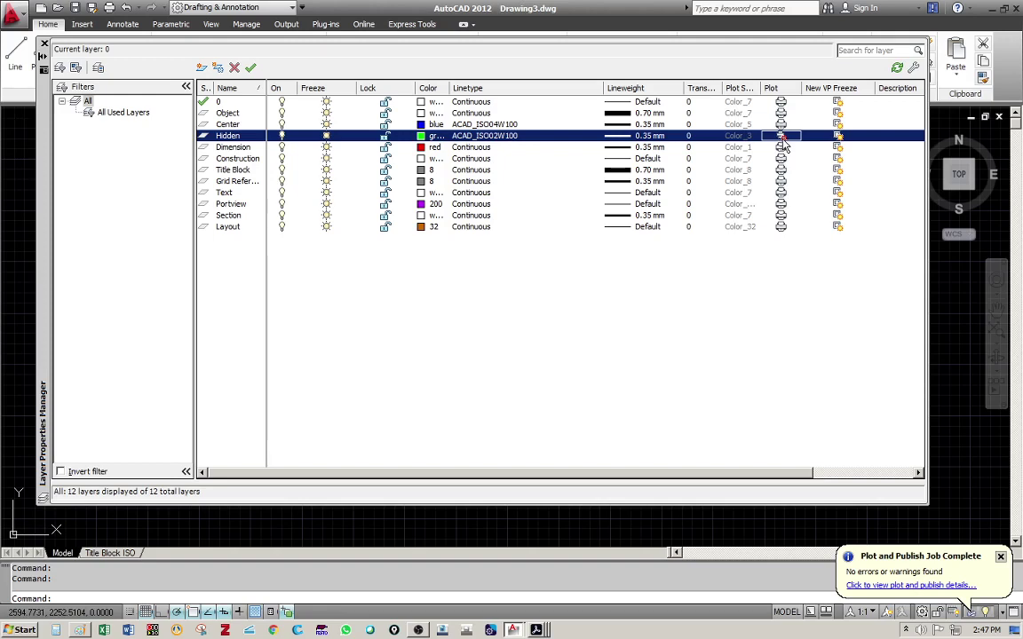
left_click(781, 136)
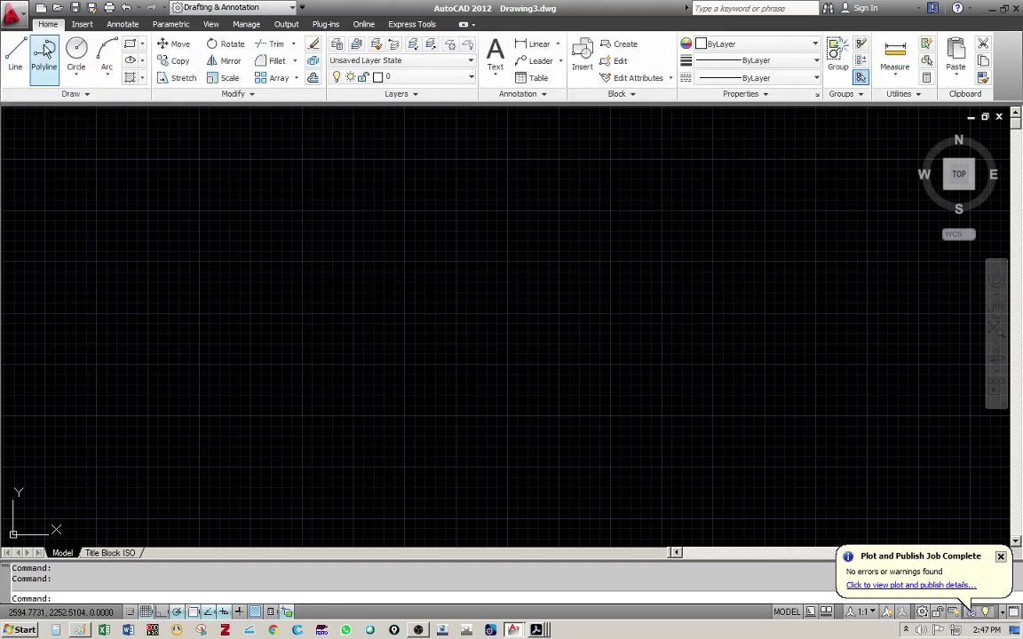
Step: Draw a trial horizontal line on the Object layer, undo it, and restart from the left point
key("Escape")
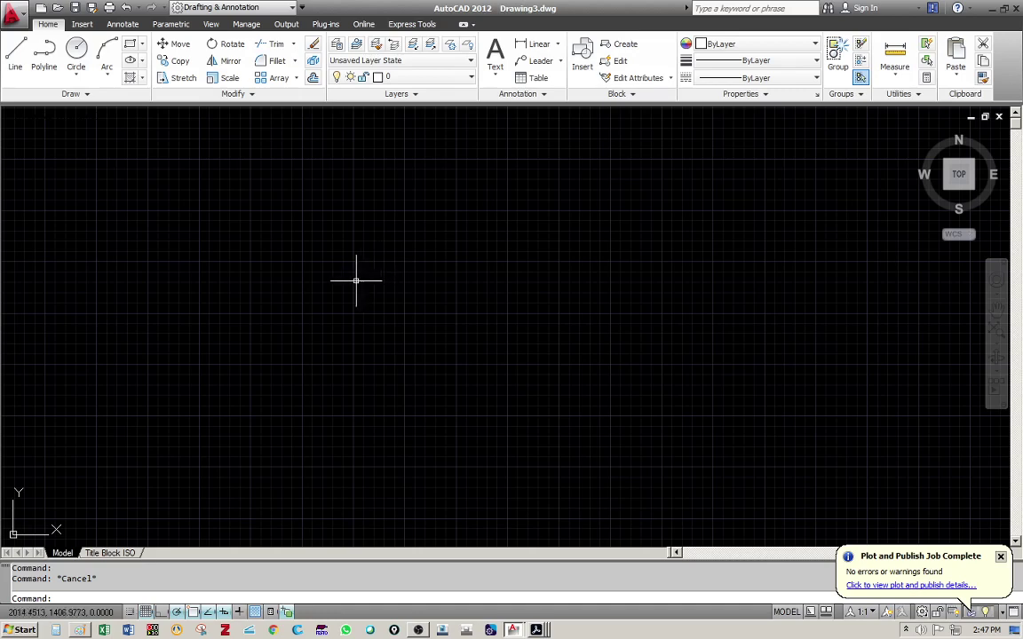
left_click(16, 62)
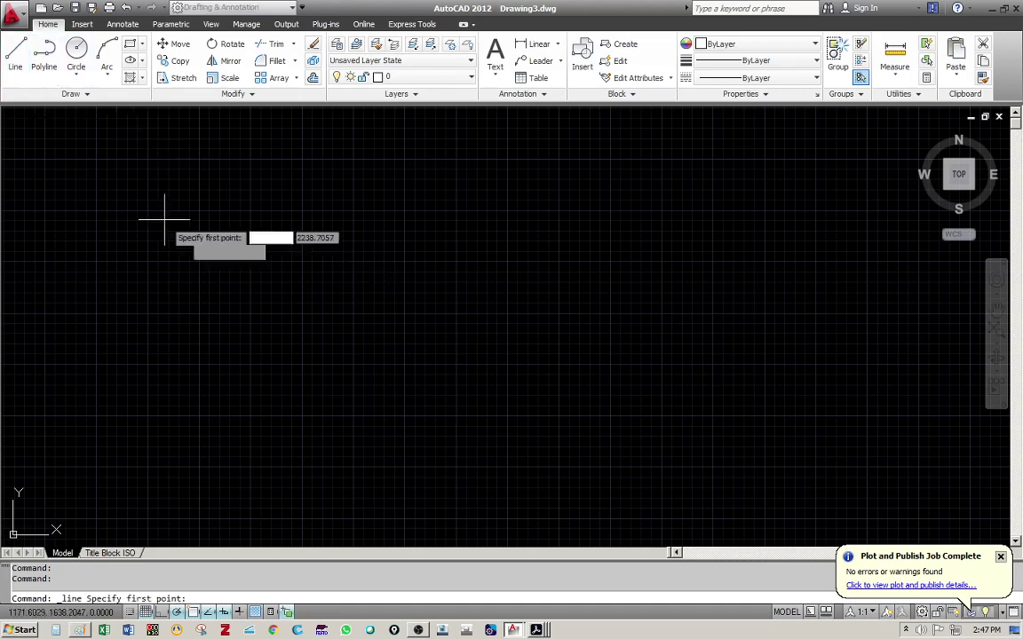
left_click(249, 240)
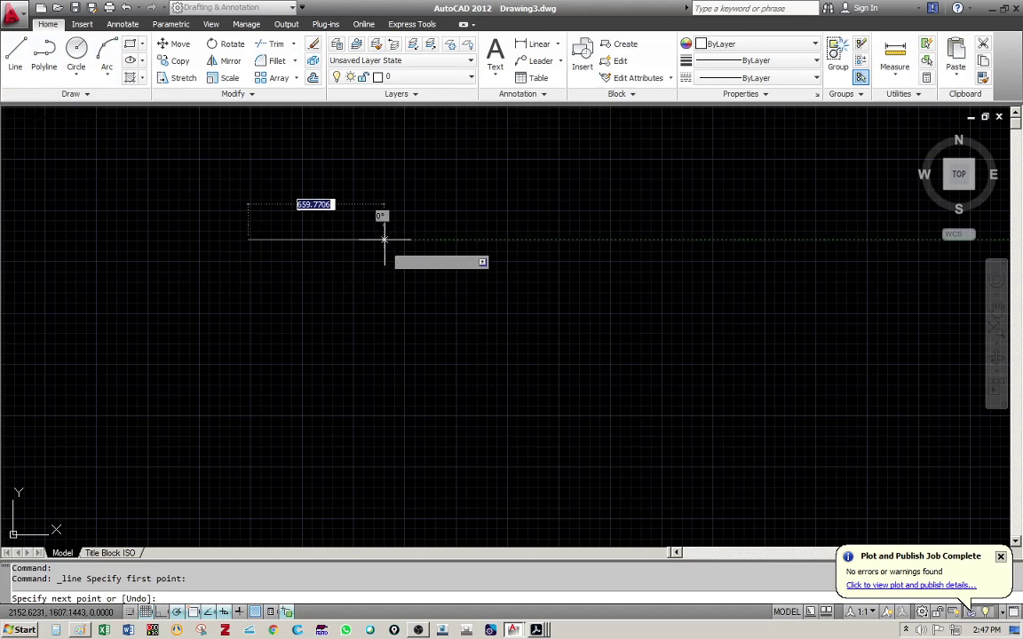
key("Escape")
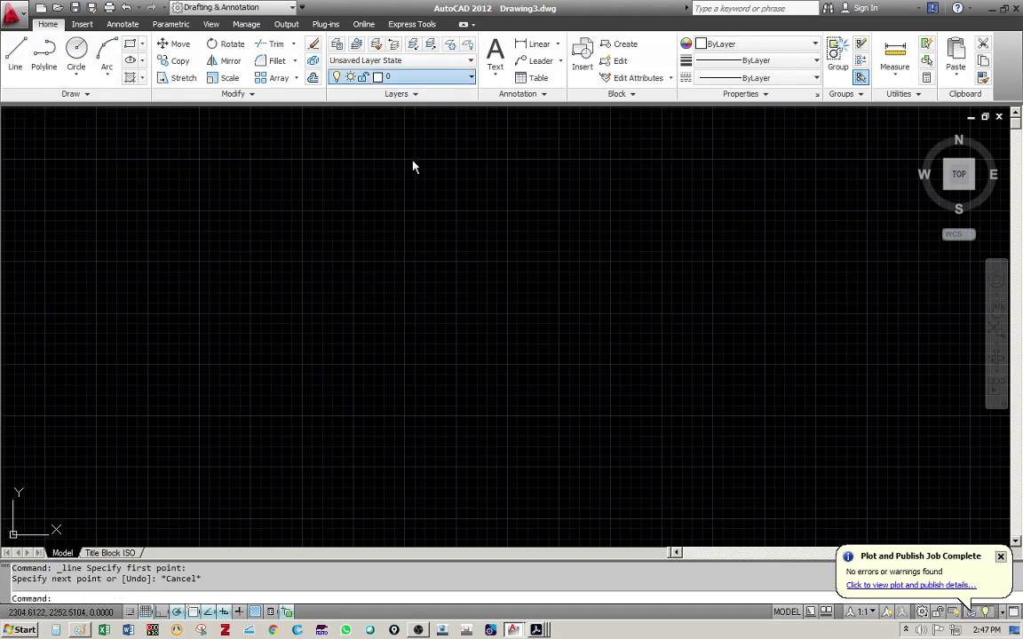
key("Return")
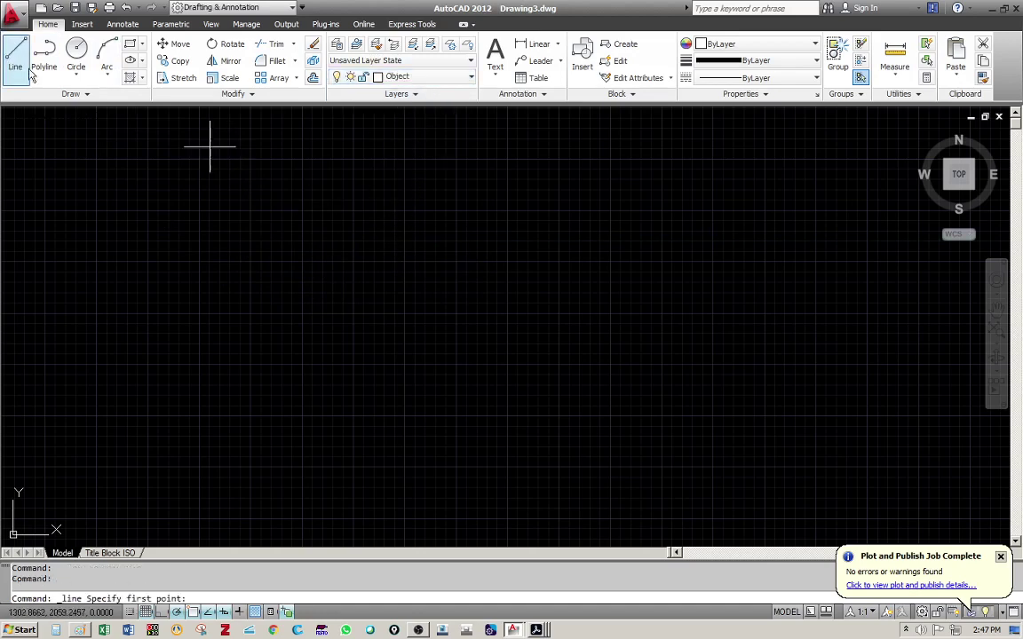
left_click(257, 223)
left_click(680, 212)
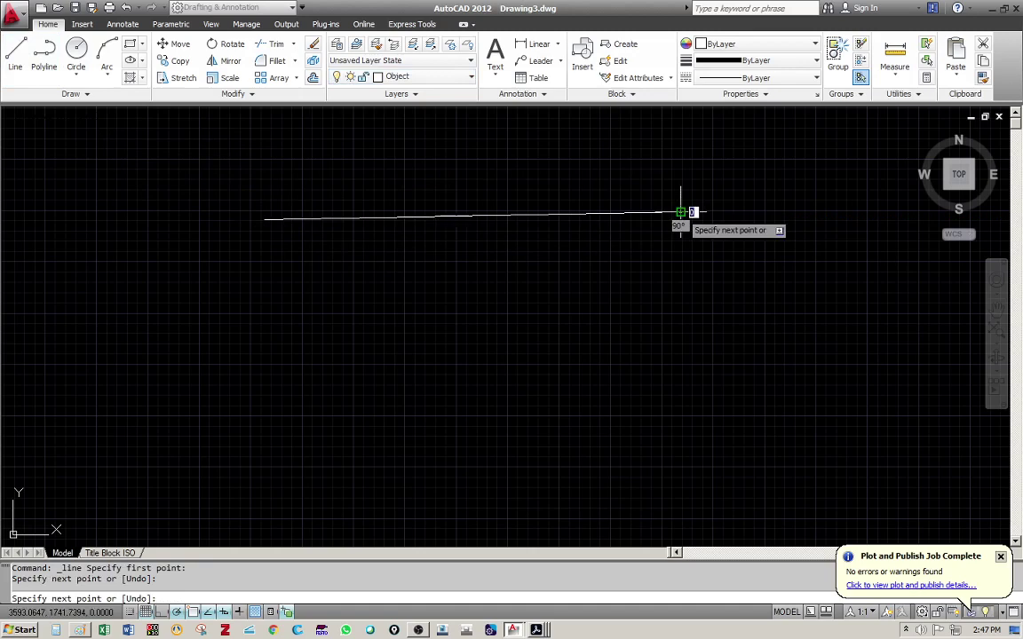
key("Escape")
key("ctrl+z")
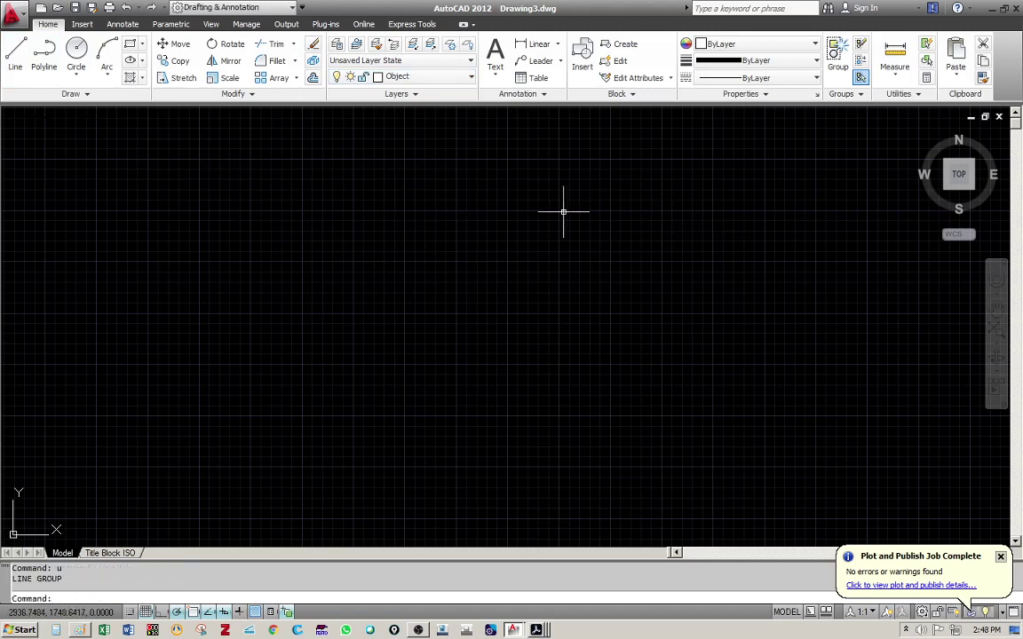
left_click(15, 55)
left_click(252, 218)
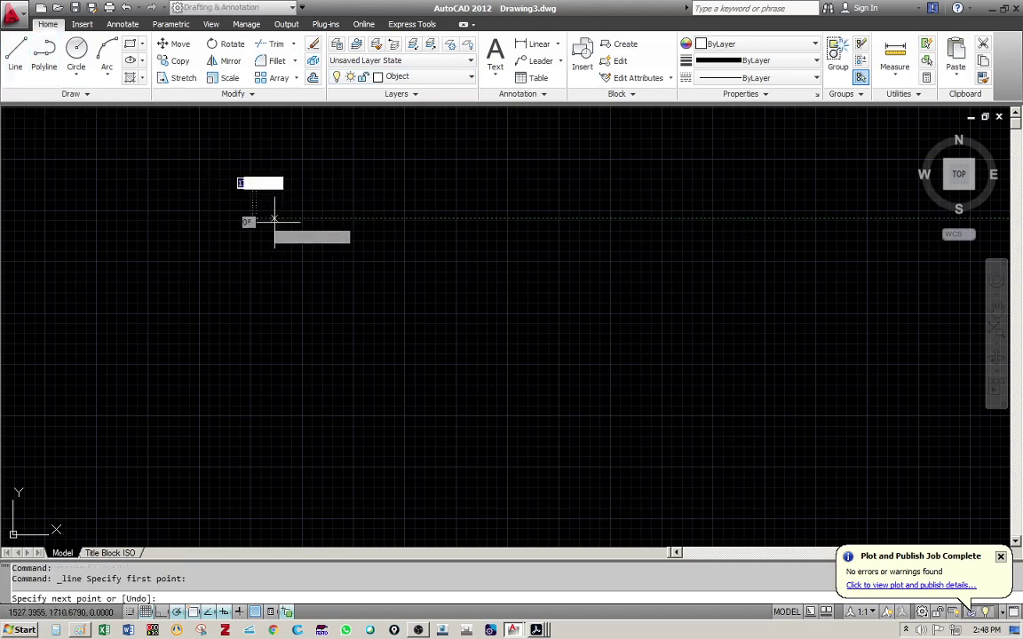
Step: Finish the upper horizontal line and draw an equal-length line below it on the Section layer
left_click(654, 218)
key("Return")
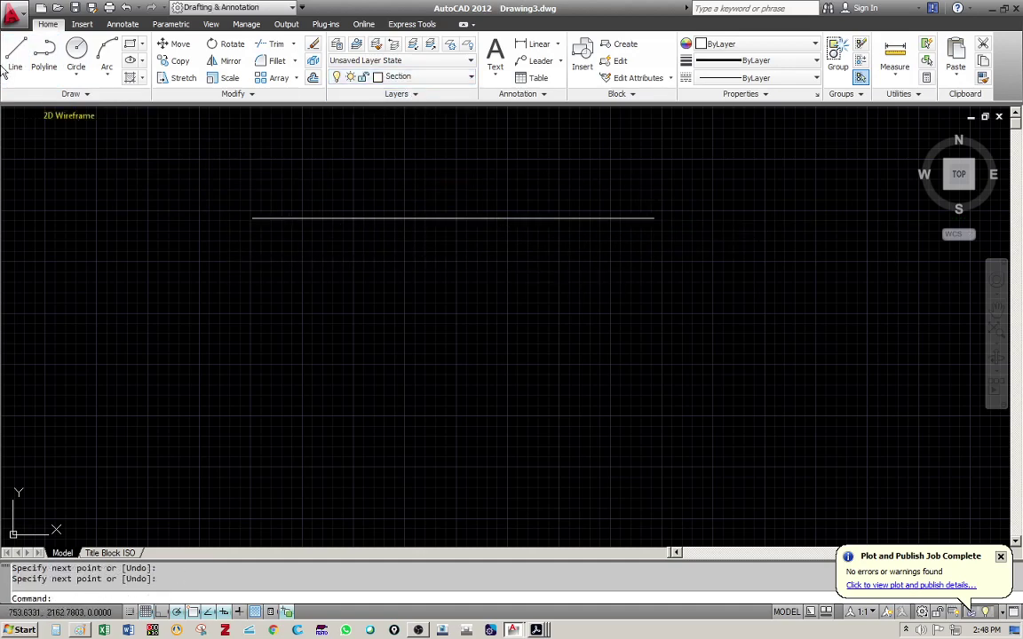
left_click(15, 55)
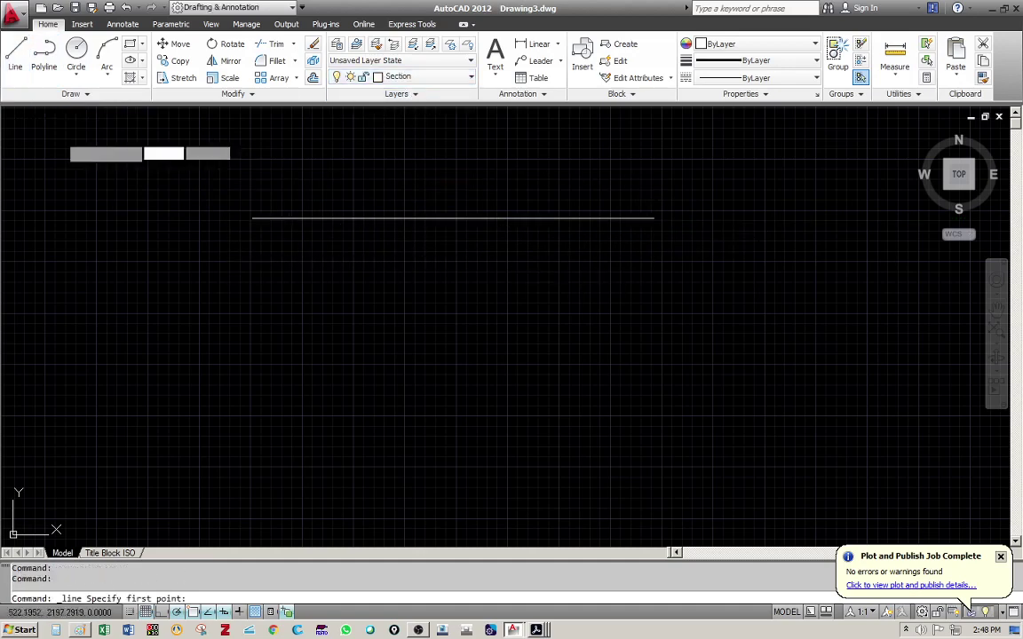
left_click(252, 217)
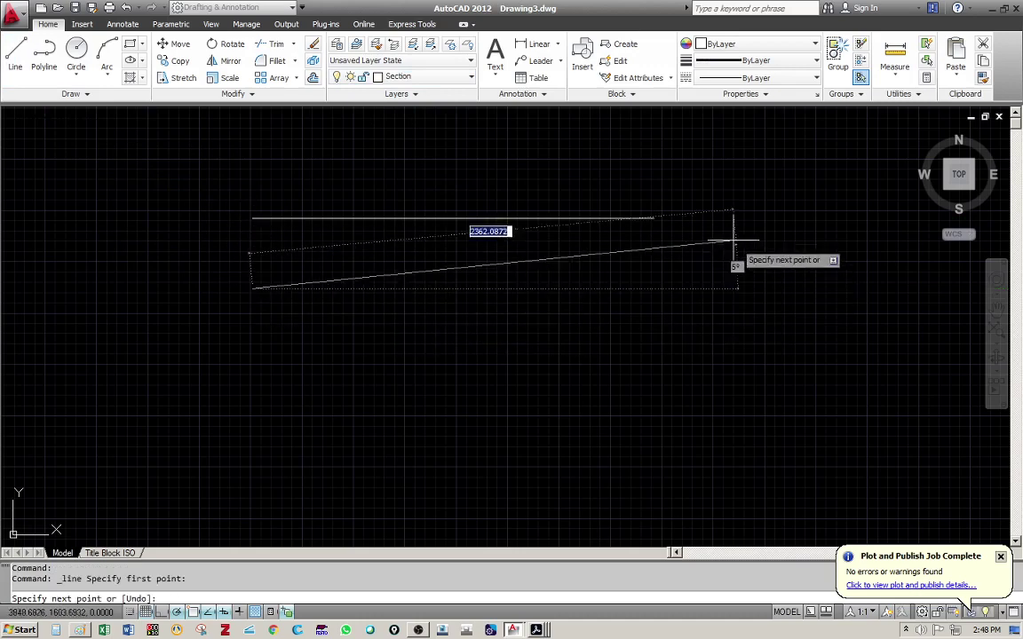
left_click(654, 289)
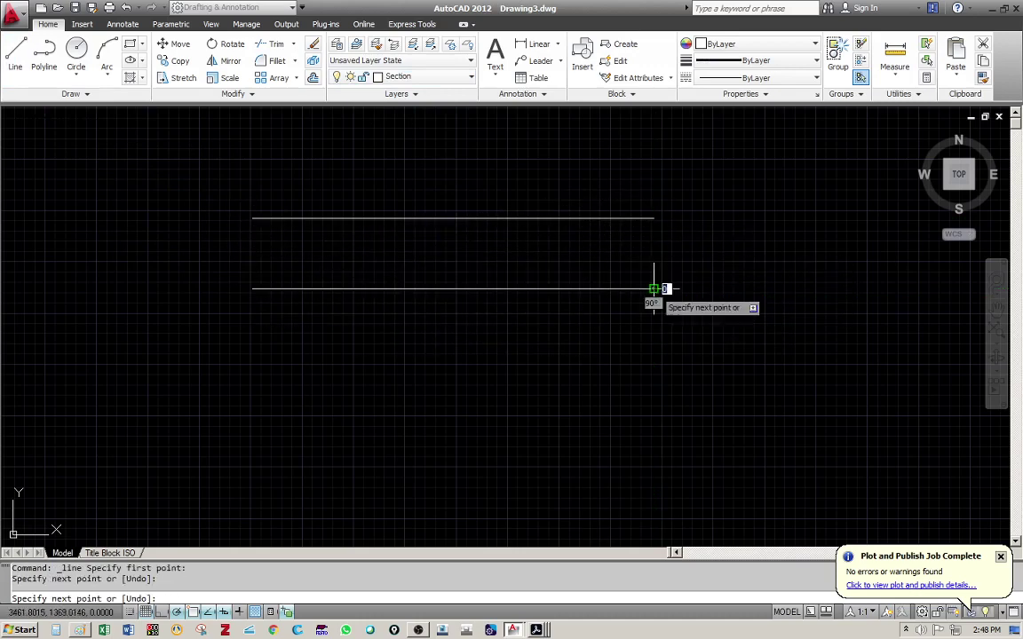
key("Return")
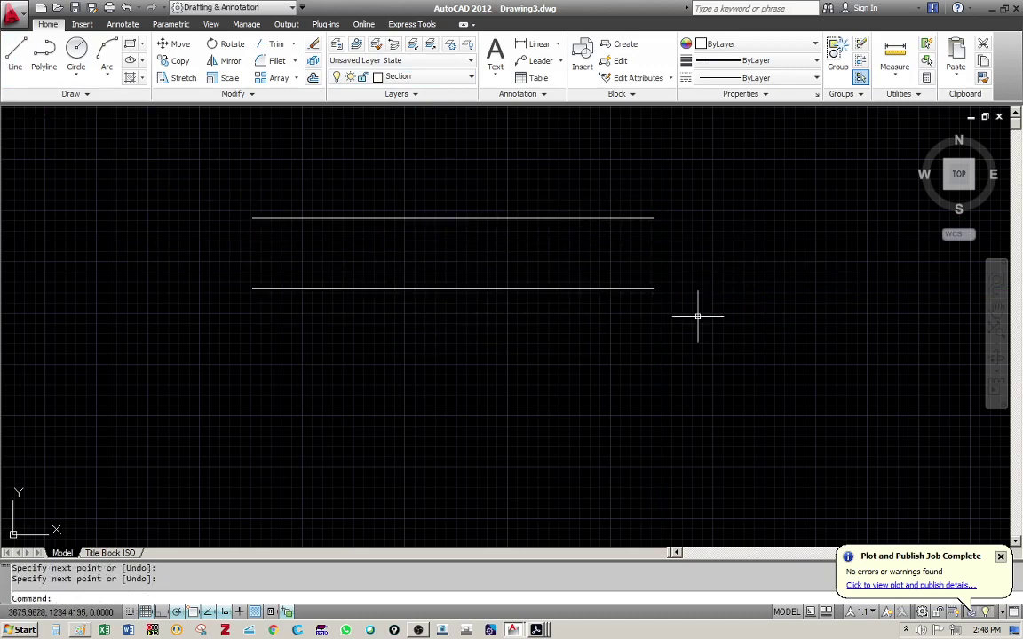
Step: Toggle lineweight display off and back on so the Object line shows thick and Section thin
left_click(237, 613)
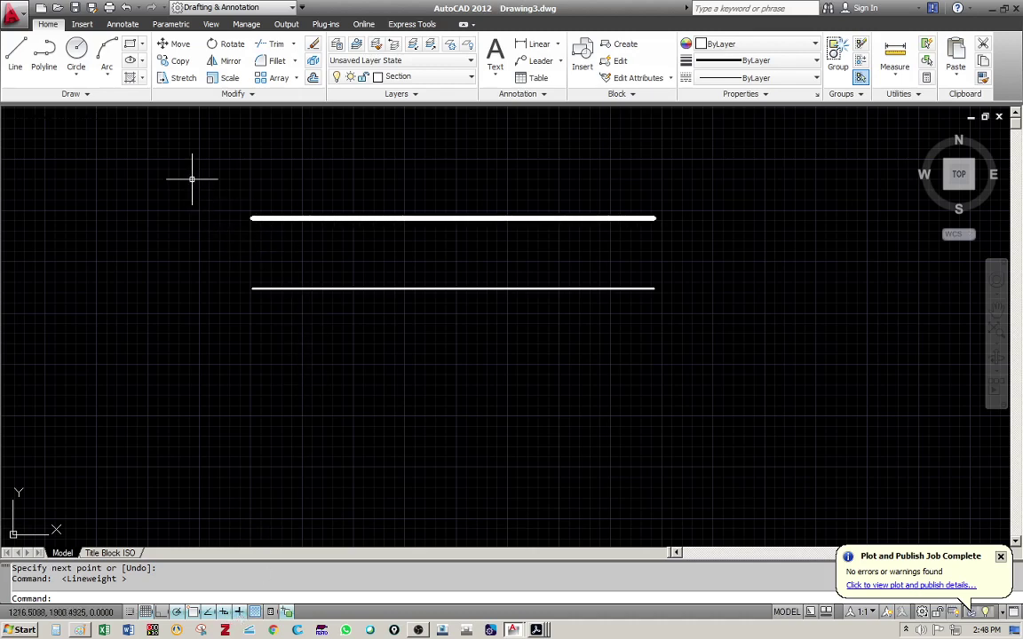
left_click(240, 612)
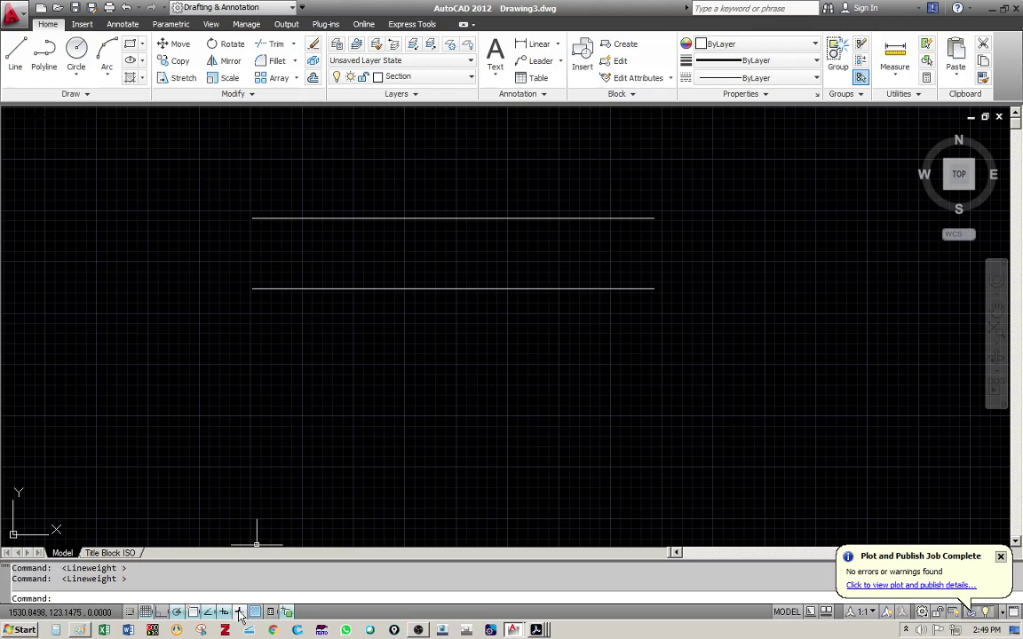
left_click(240, 612)
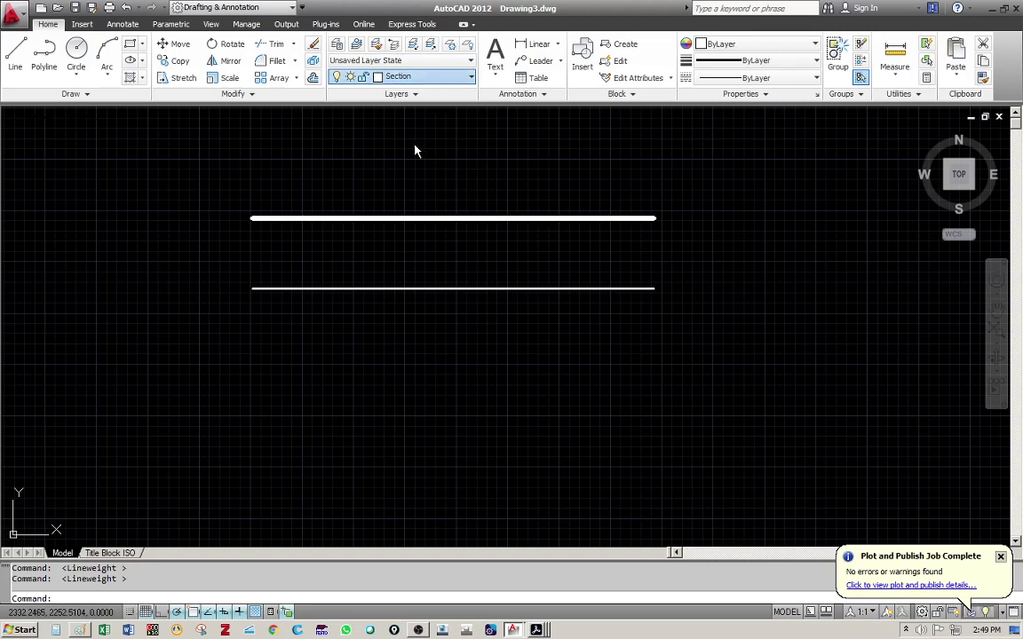
Step: Draw a red horizontal line on the Dimension layer beneath the white lines
left_click(15, 55)
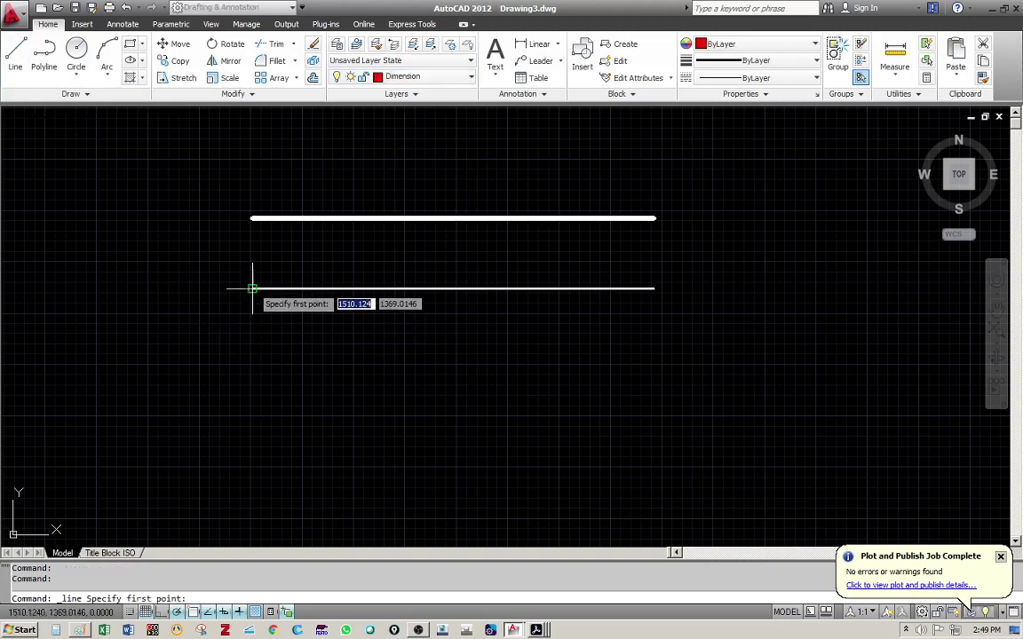
left_click(253, 374)
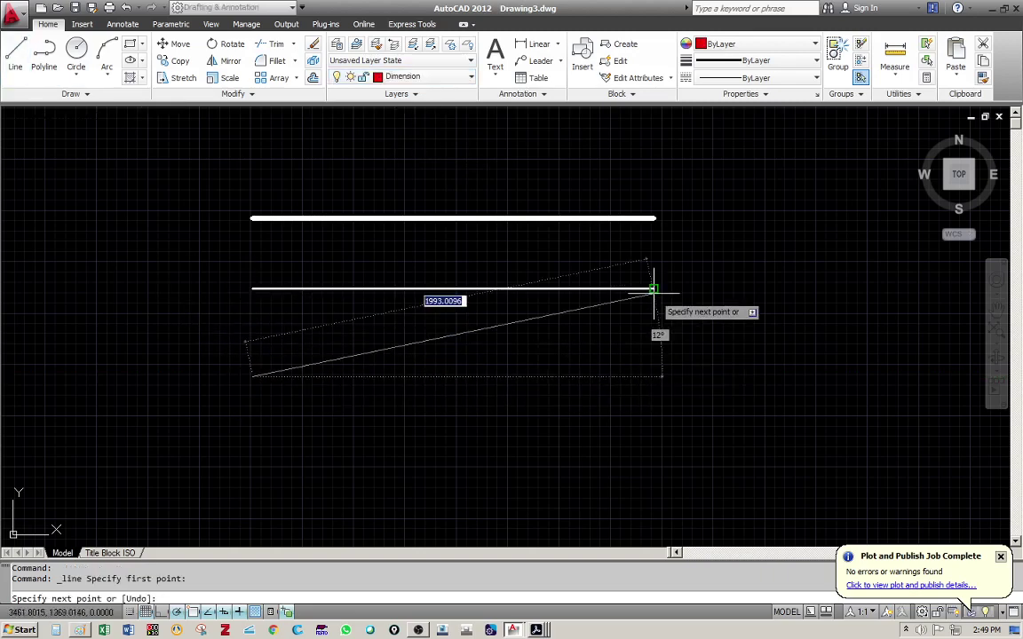
left_click(655, 376)
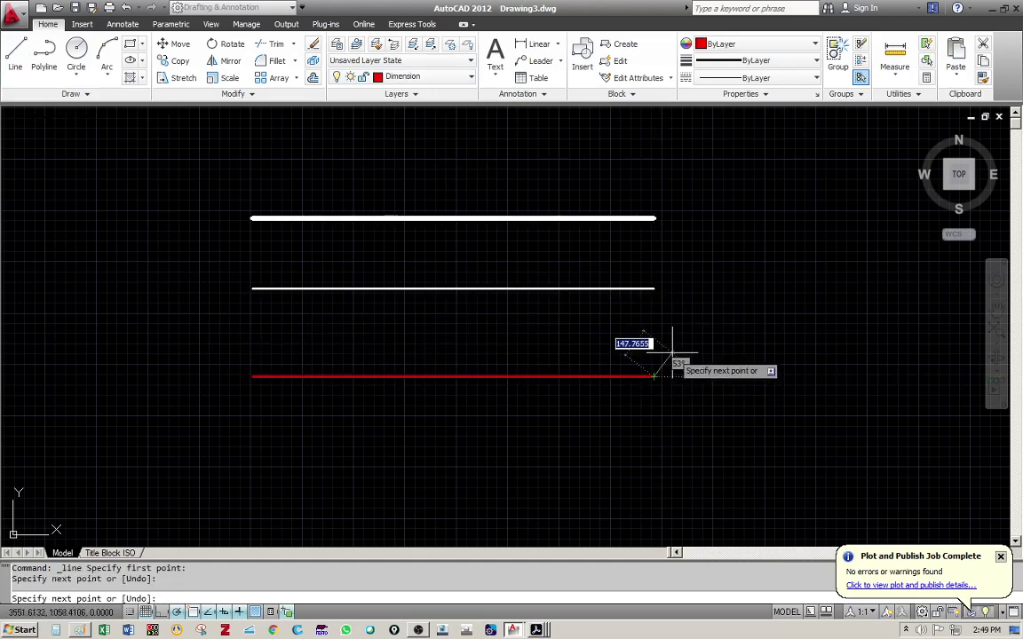
key("Escape")
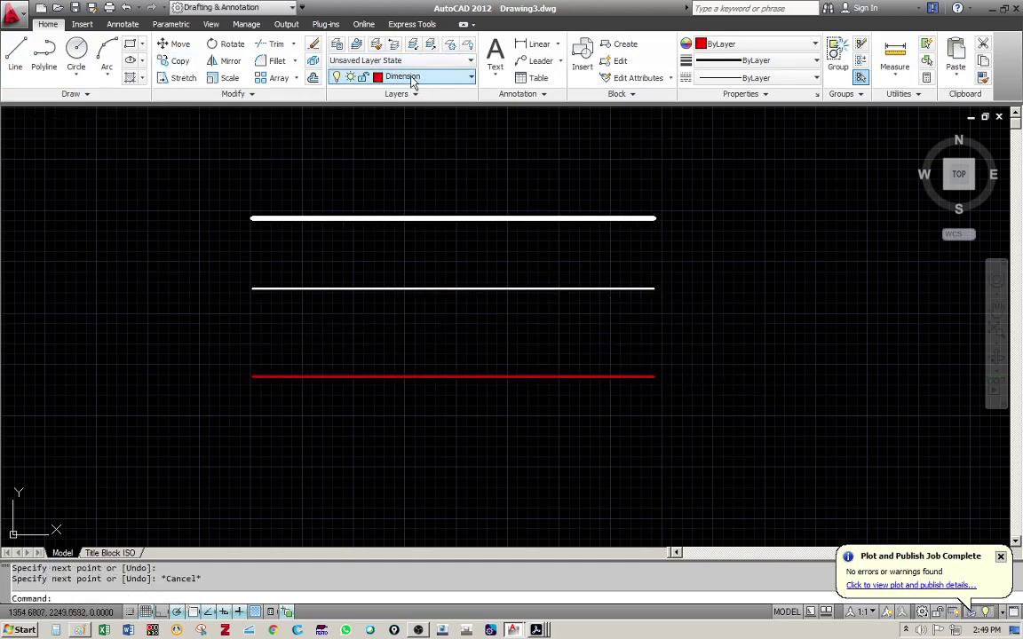
Step: Draw a green dashed line on the Hidden layer beneath the red line
left_click(16, 53)
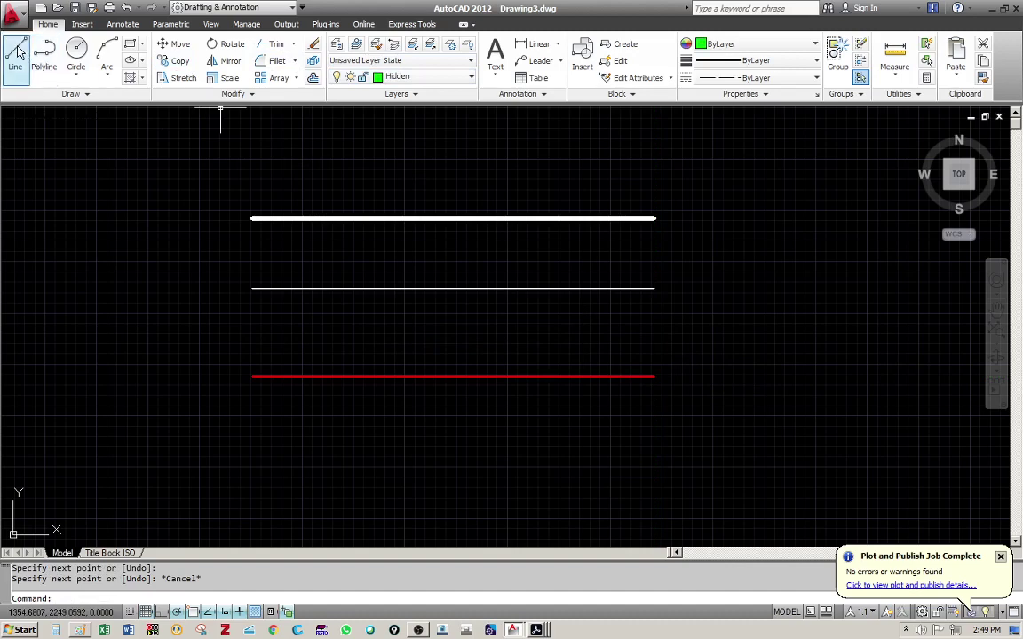
left_click(253, 434)
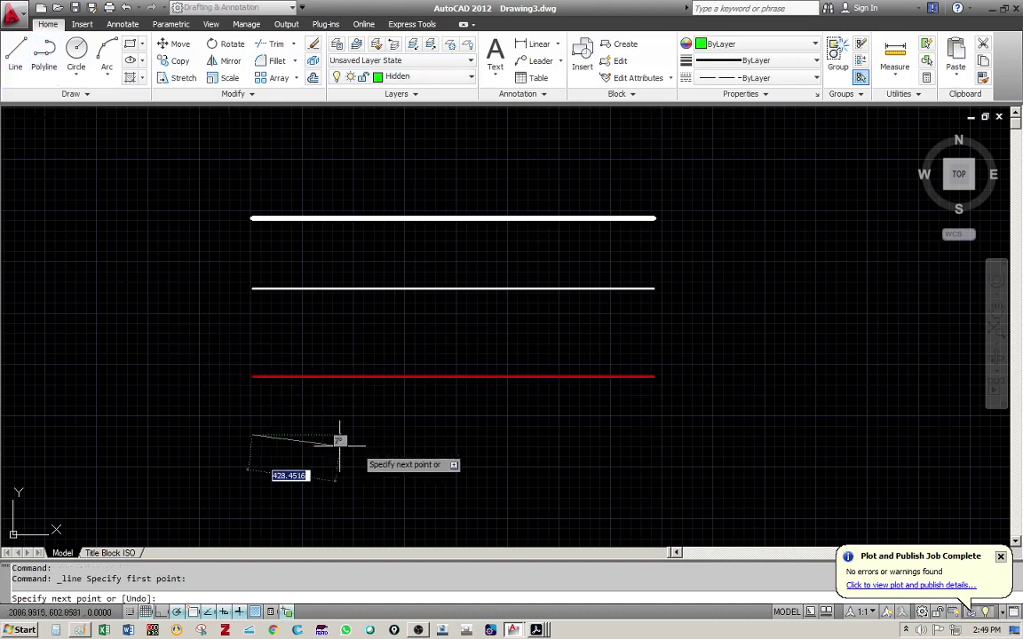
left_click(654, 435)
key("Escape")
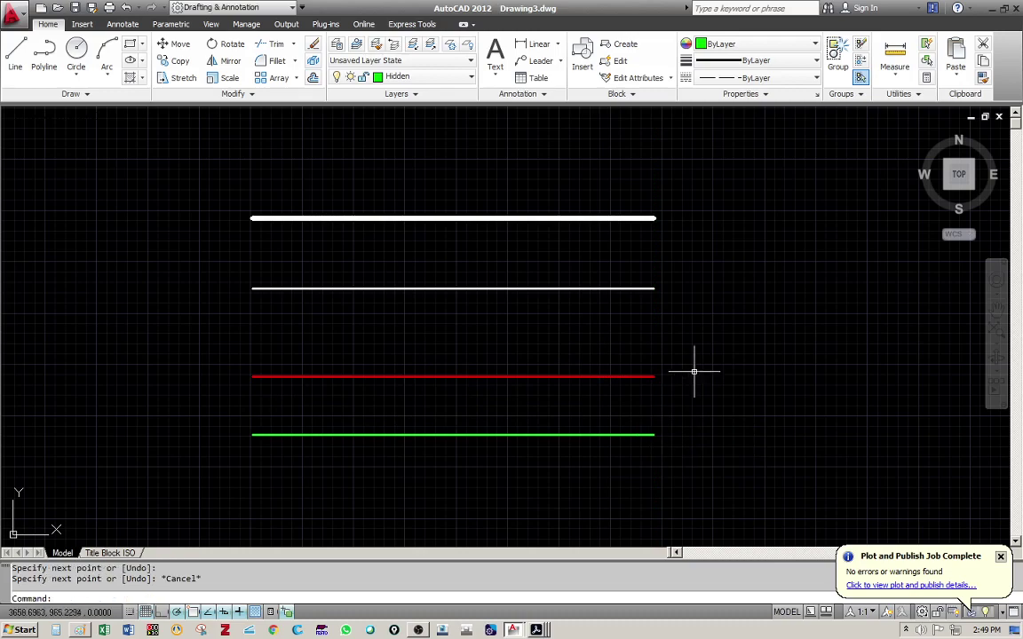
scroll(454, 436, "up", 2)
scroll(454, 435, "up", 4)
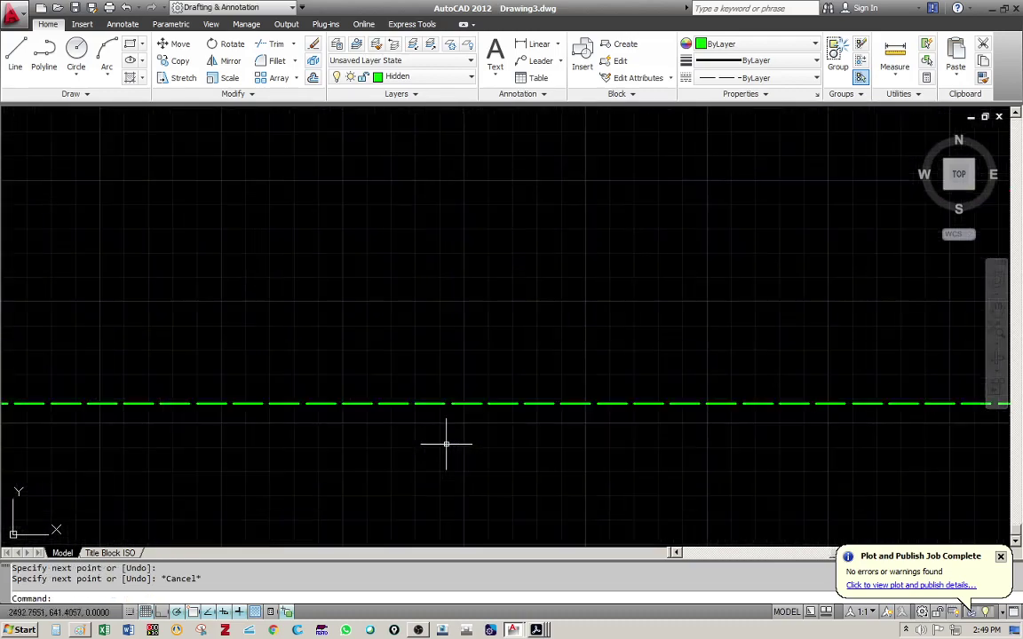
scroll(444, 406, "down", 5)
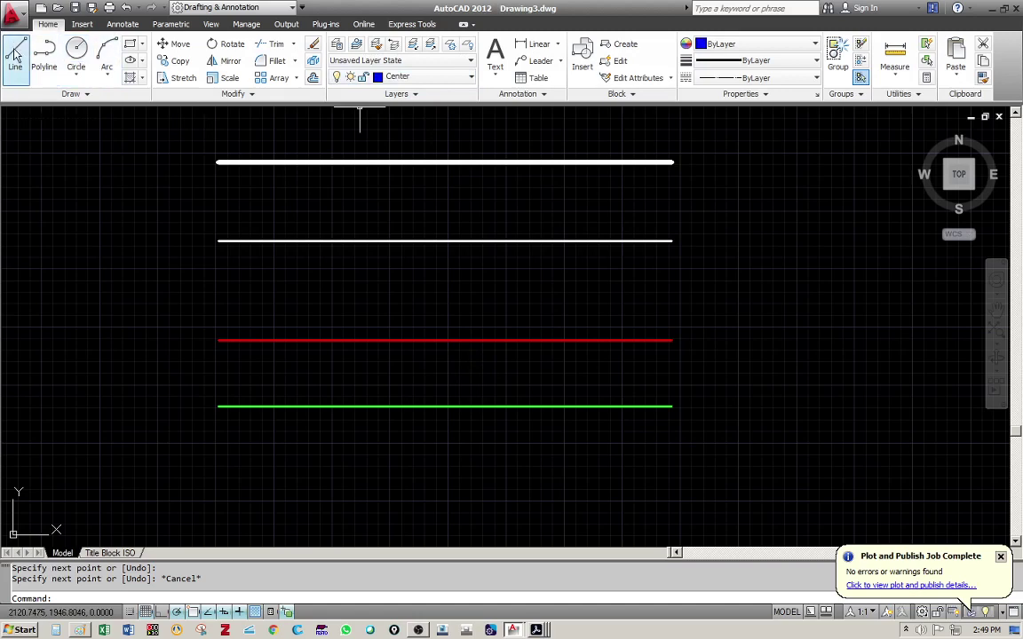
Step: Move the red line onto the Center layer and zoom in to check its dash pattern
key("Escape")
key("Escape")
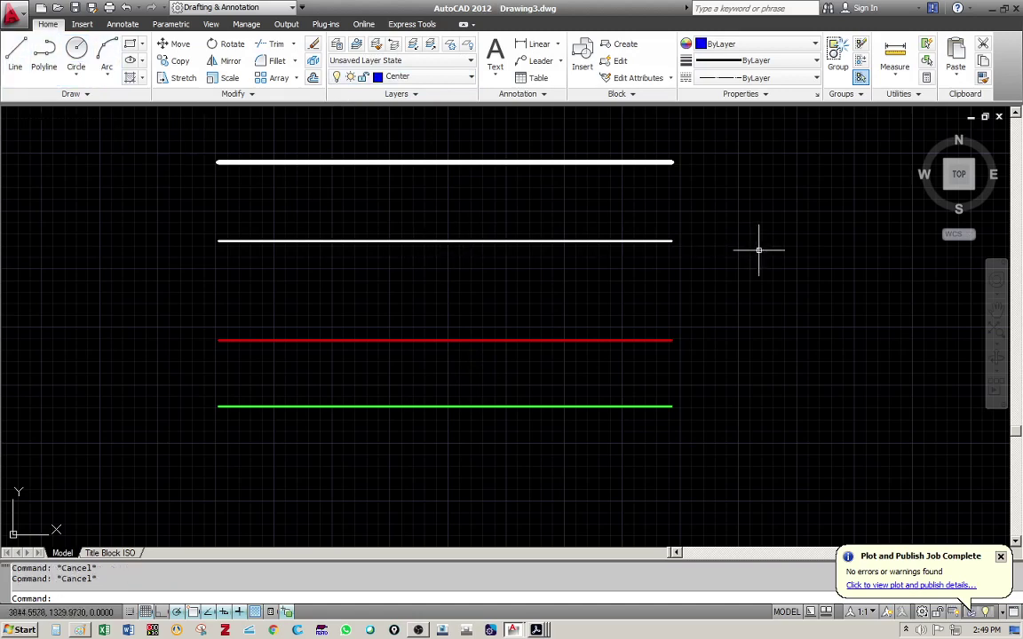
left_click(735, 289)
left_click(651, 289)
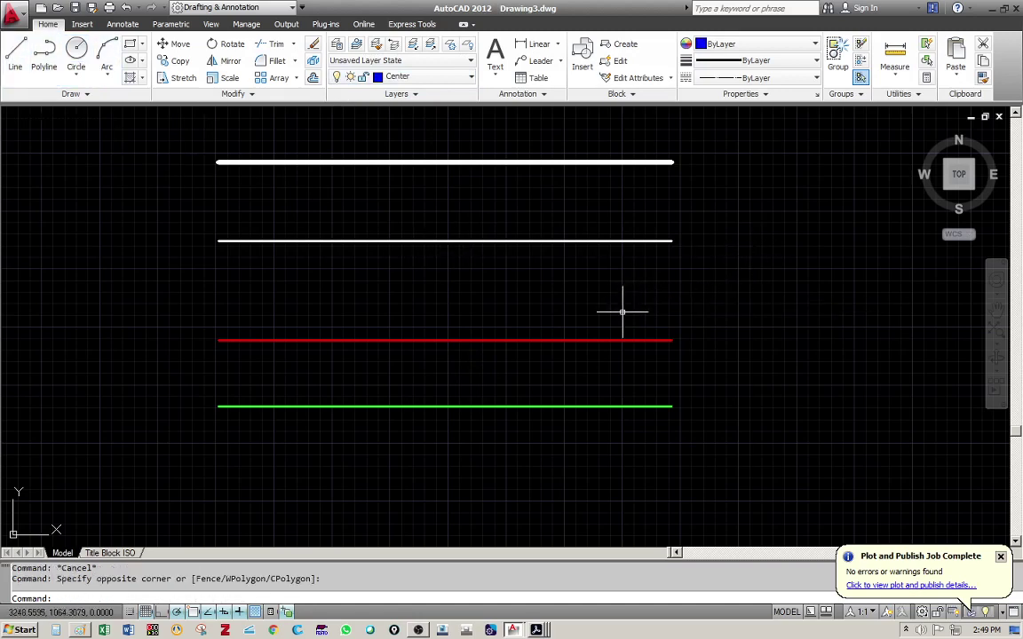
left_click(587, 340)
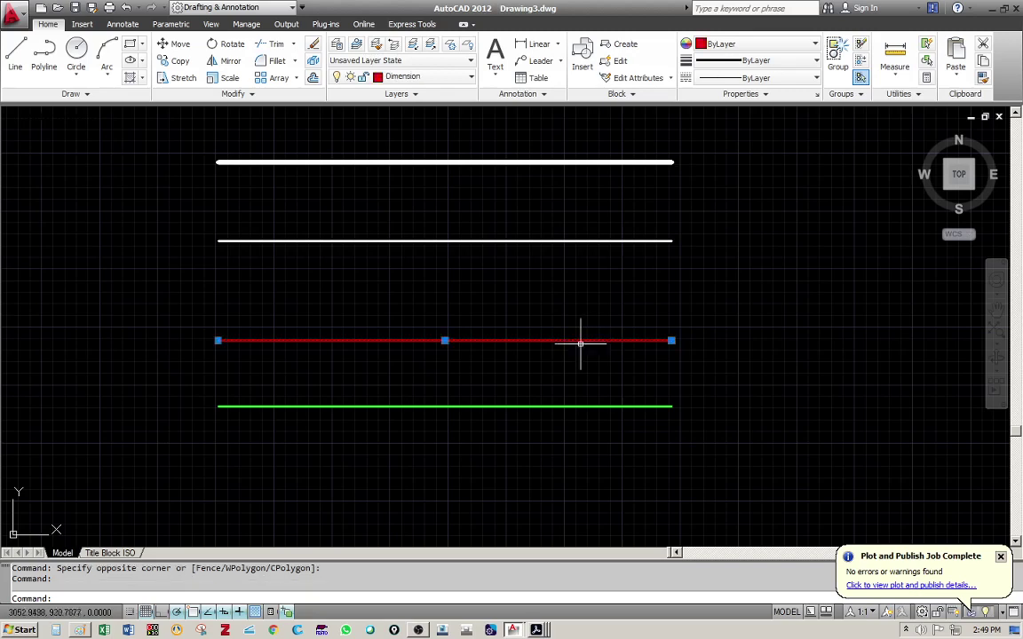
left_click(418, 115)
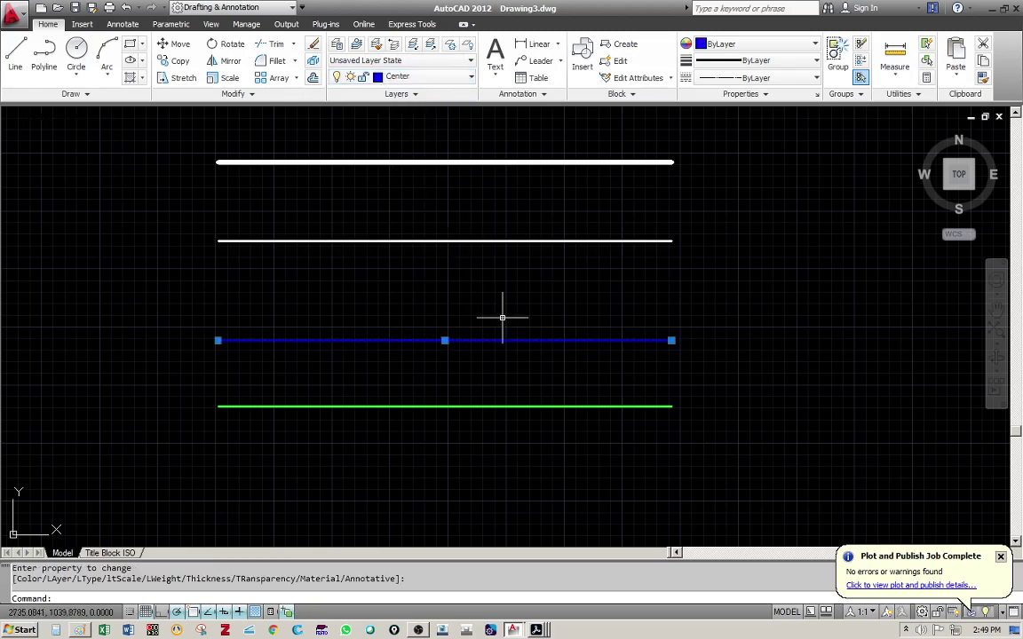
key("Escape")
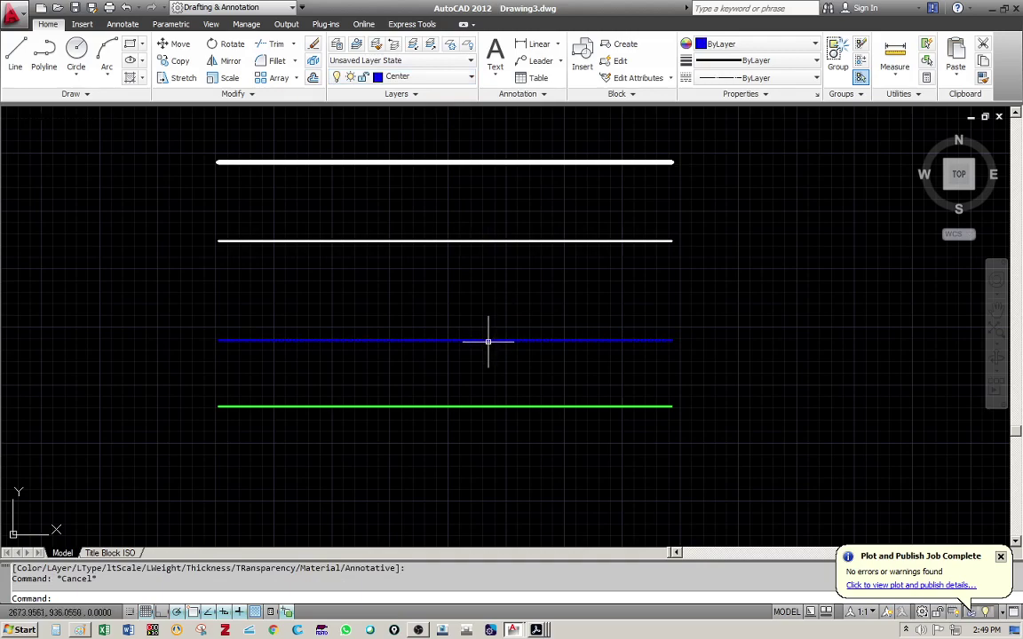
scroll(452, 340, "up", 4)
scroll(450, 342, "up", 3)
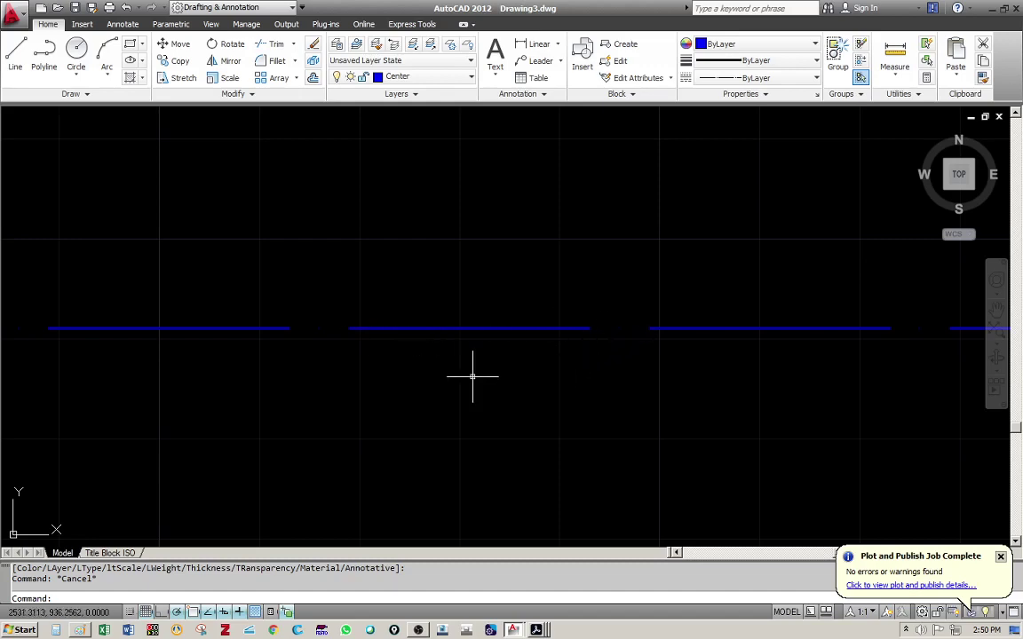
Step: Zoom and pan around the four lines to inspect their linetype patterns up close
scroll(472, 373, "down", 6)
scroll(472, 376, "down", 2)
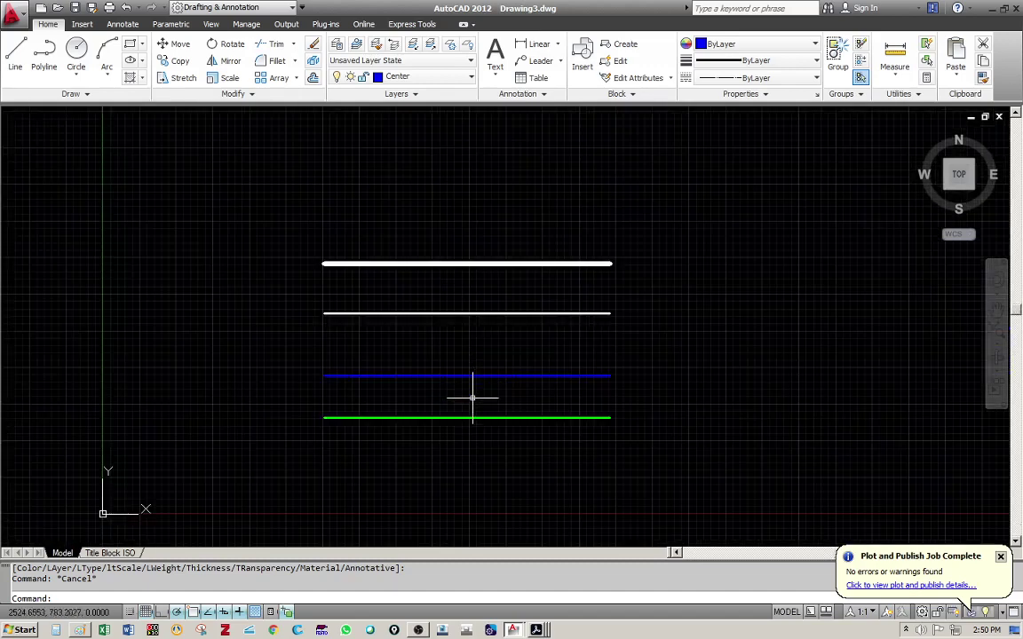
scroll(471, 397, "up", 4)
middle_click_drag(467, 396, 459, 407)
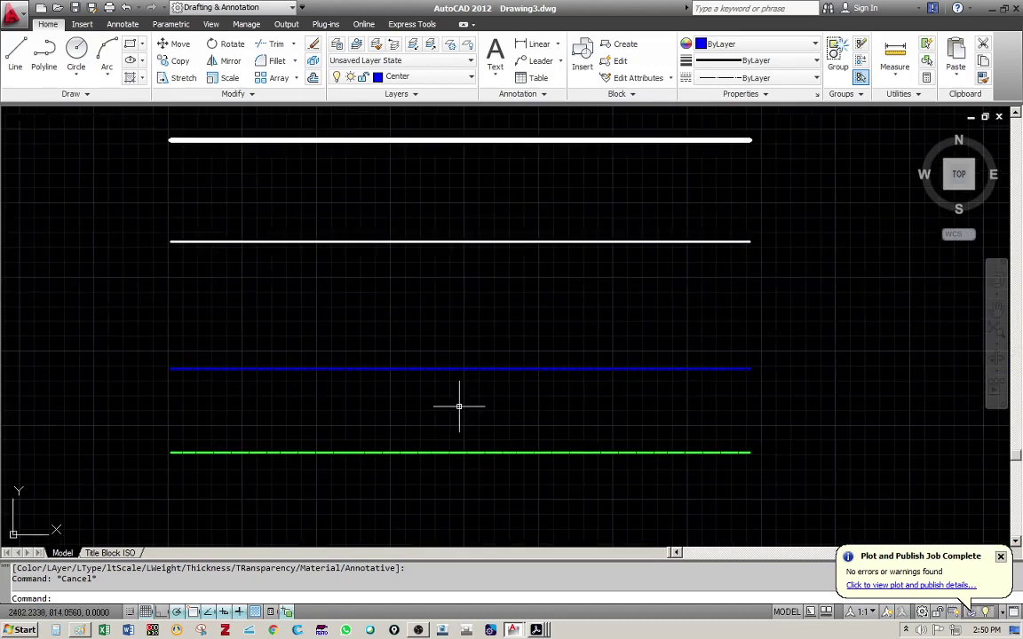
key("Escape")
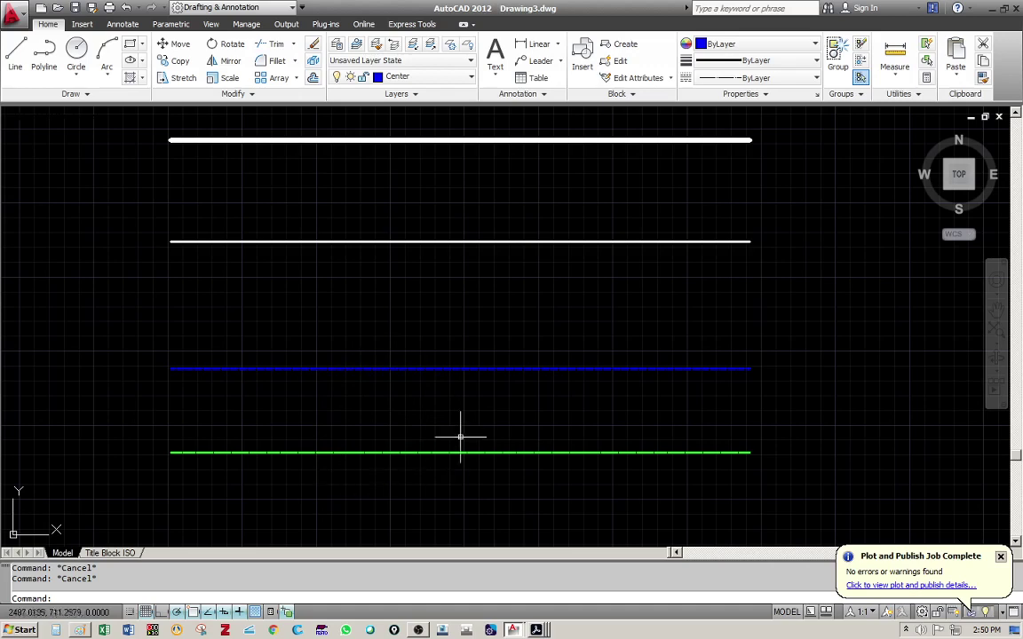
scroll(372, 404, "up", 2)
middle_click_drag(419, 410, 404, 376)
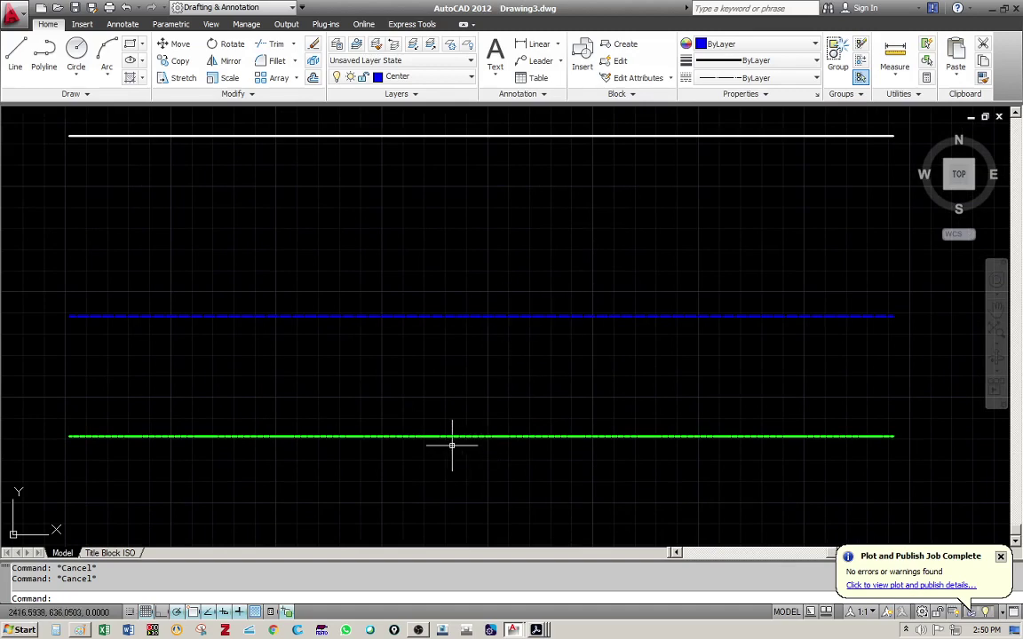
scroll(452, 445, "up", 4)
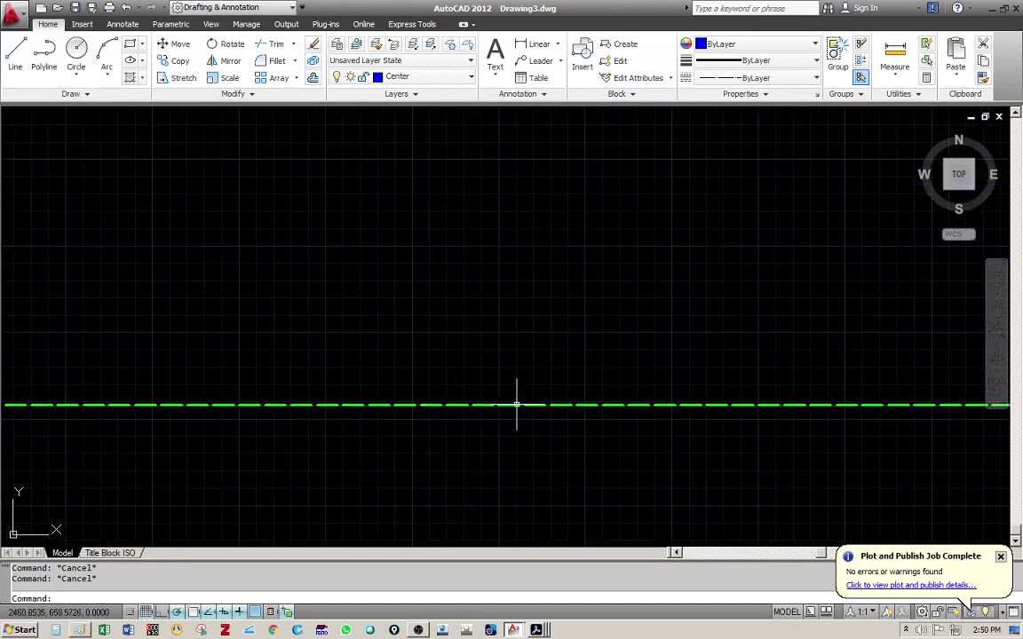
scroll(475, 405, "down", 4)
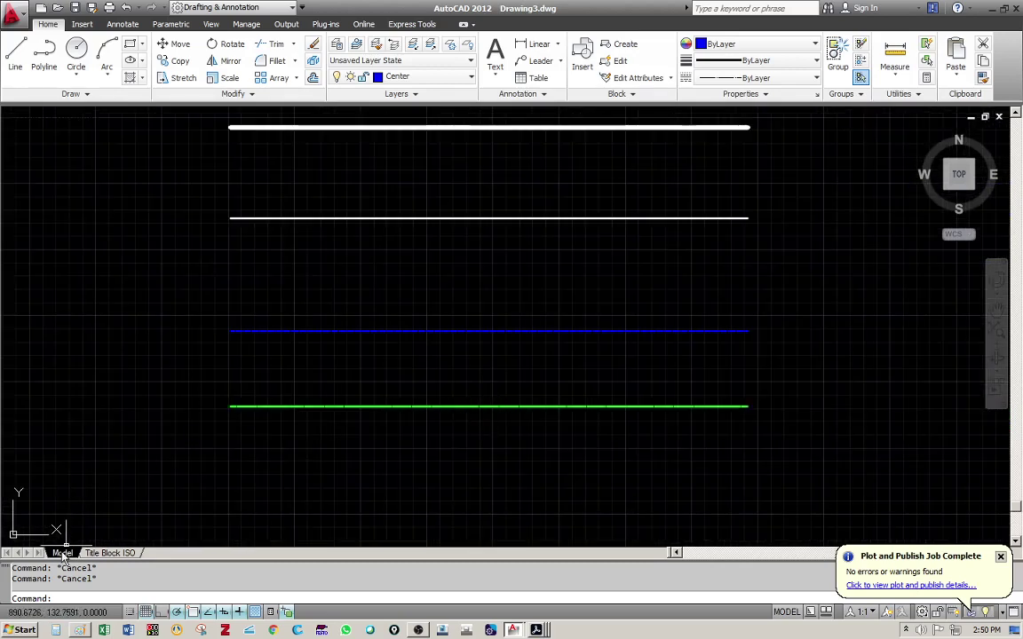
Step: Open the Title Block ISO layout, turn off the grid and fit the four lines in the viewport
left_click(115, 553)
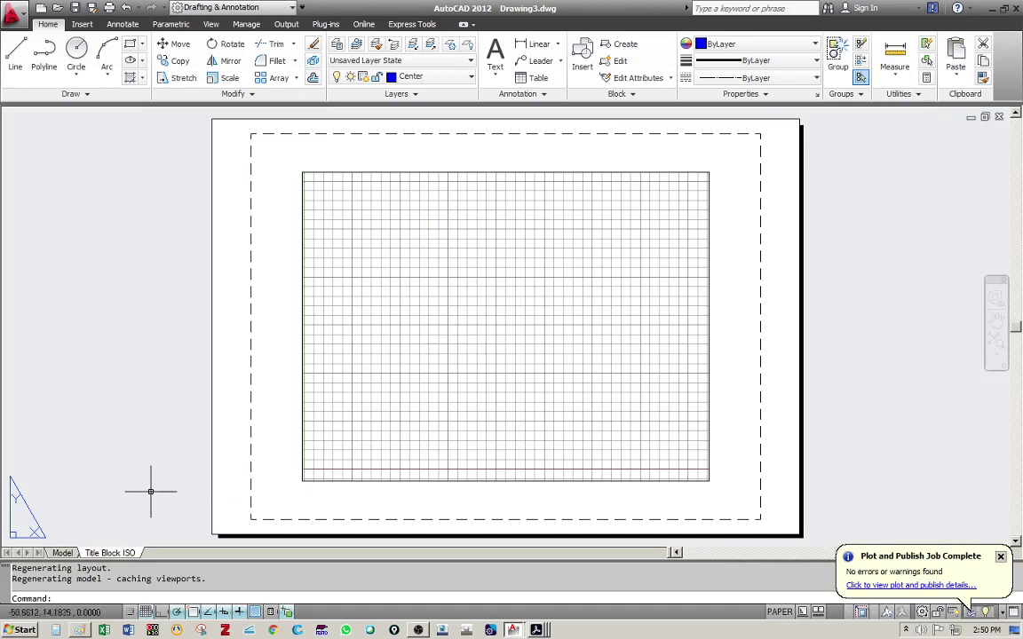
double_click(471, 333)
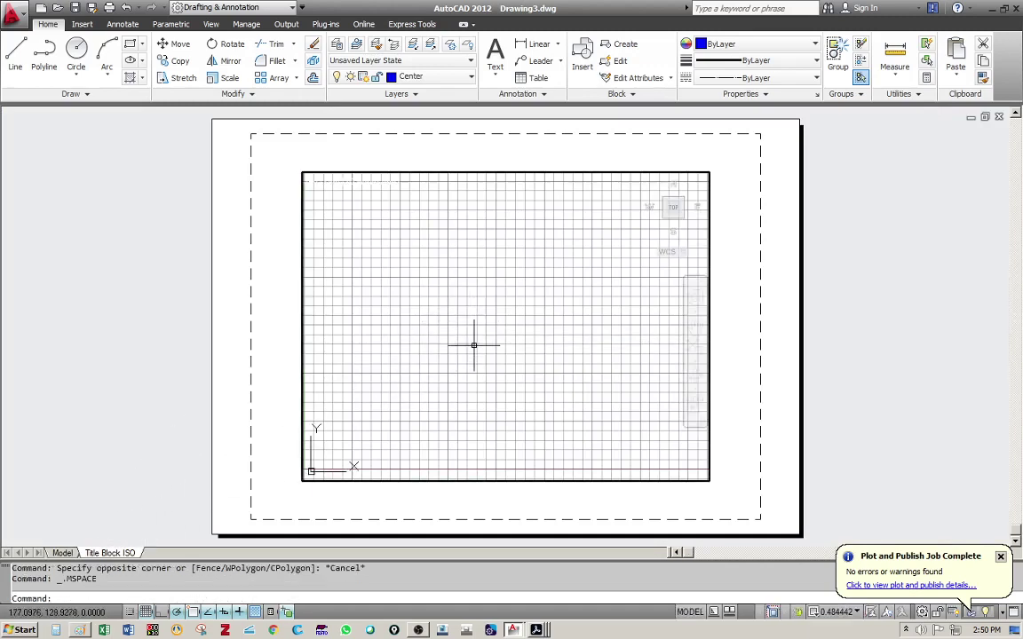
left_click(146, 612)
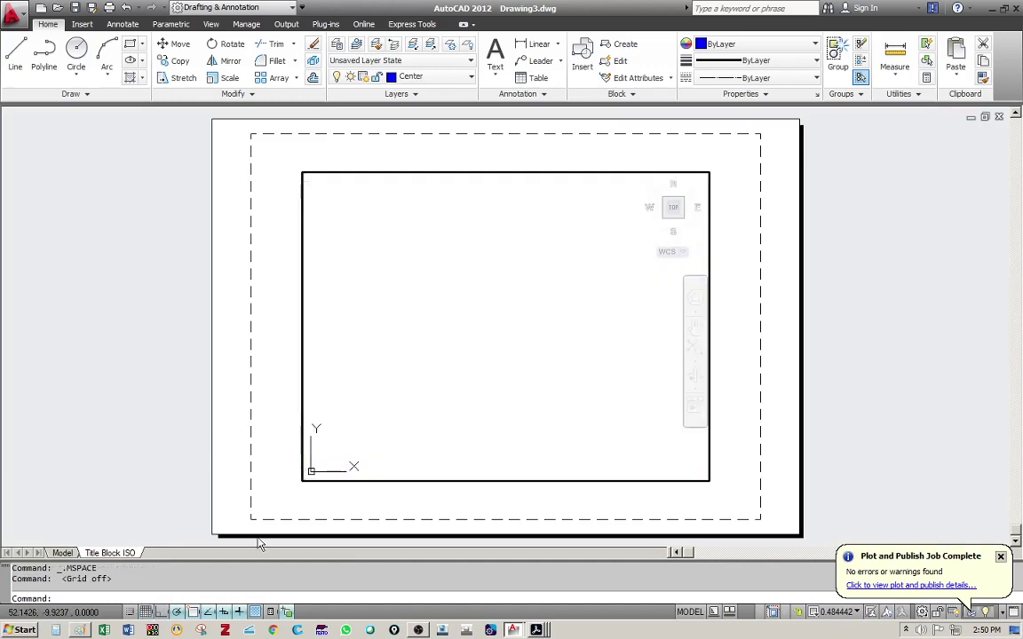
middle_click(447, 356)
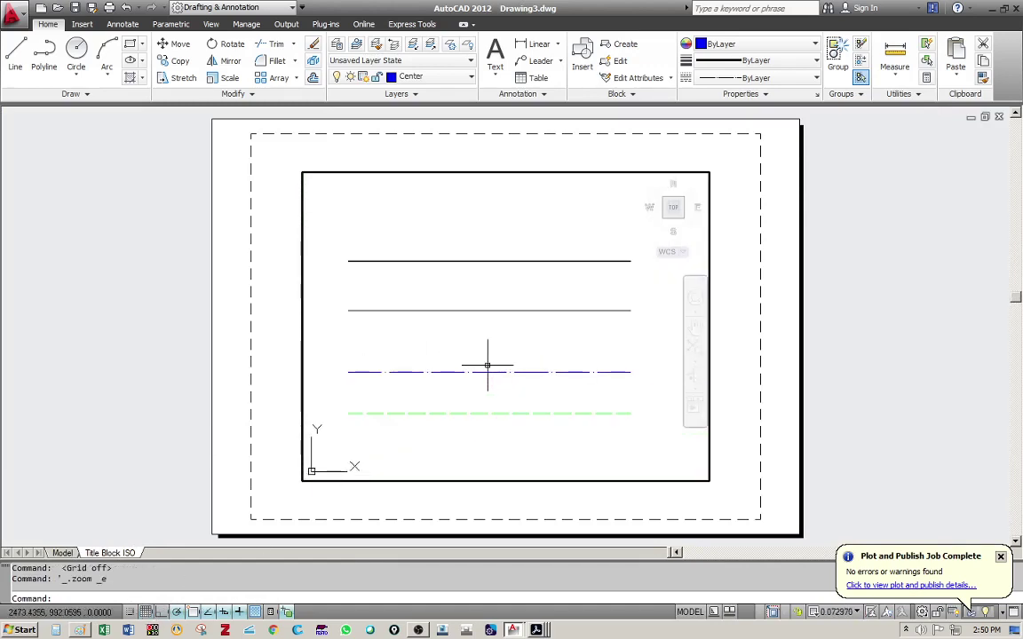
middle_click_drag(503, 364, 520, 352)
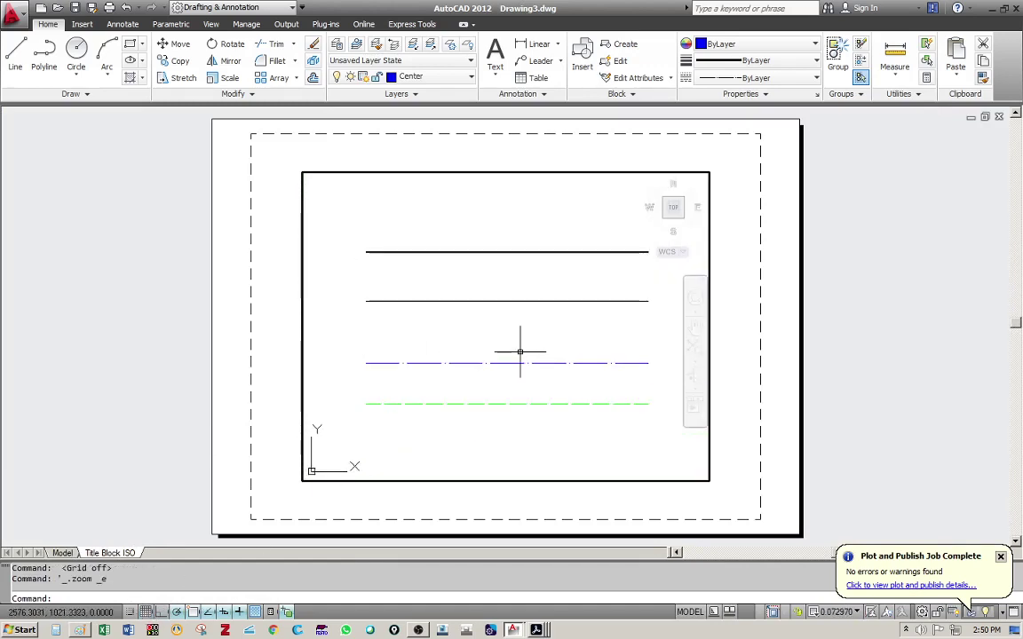
double_click(727, 331)
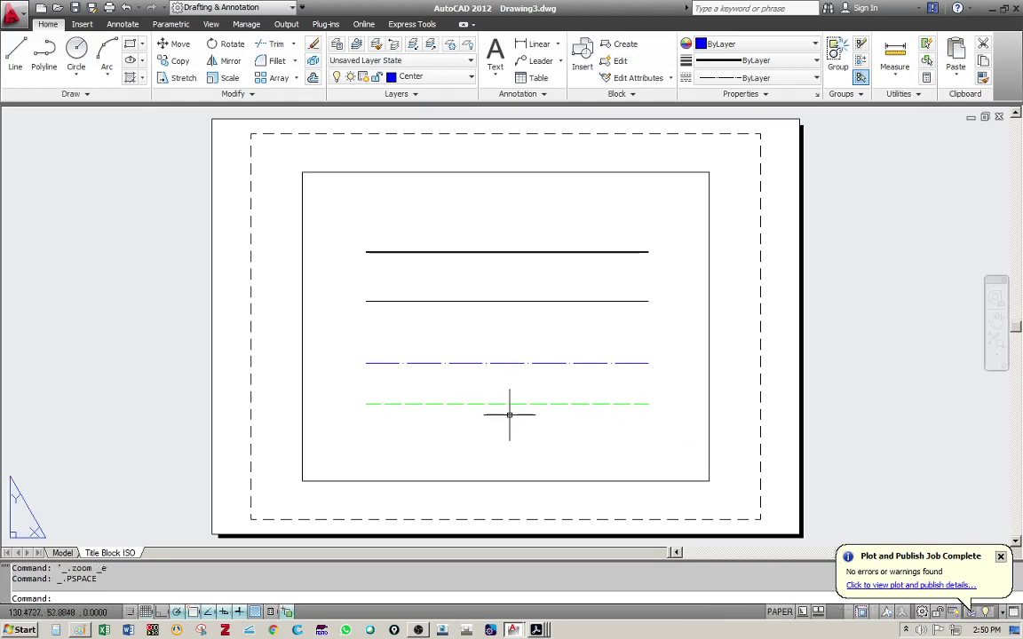
scroll(509, 412, "up", 5)
scroll(505, 408, "down", 5)
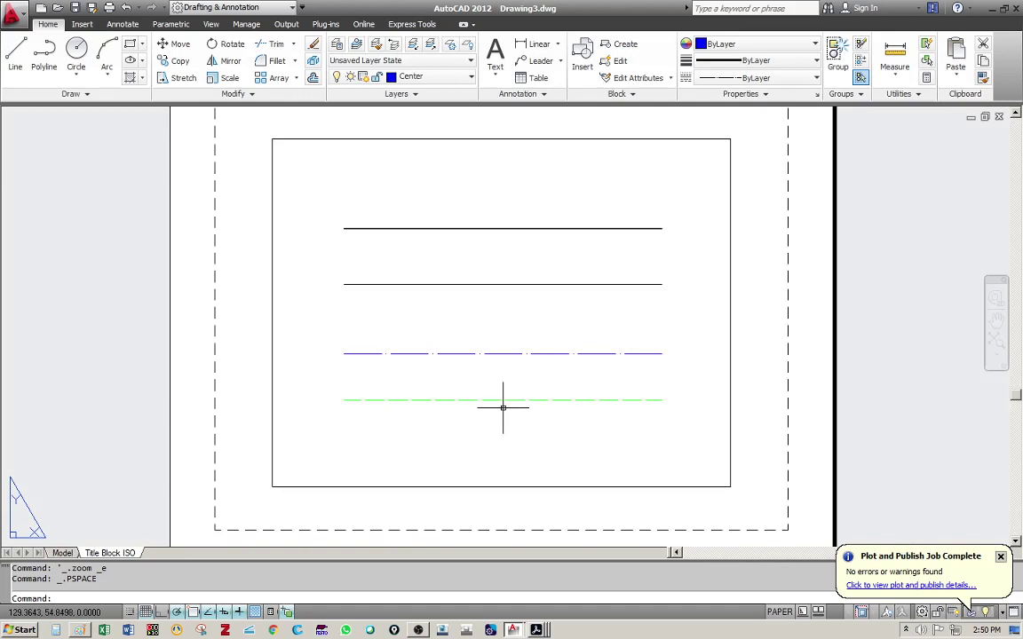
Step: Reactivate the layout viewport for model-space editing and expand the Properties panel
left_click(62, 552)
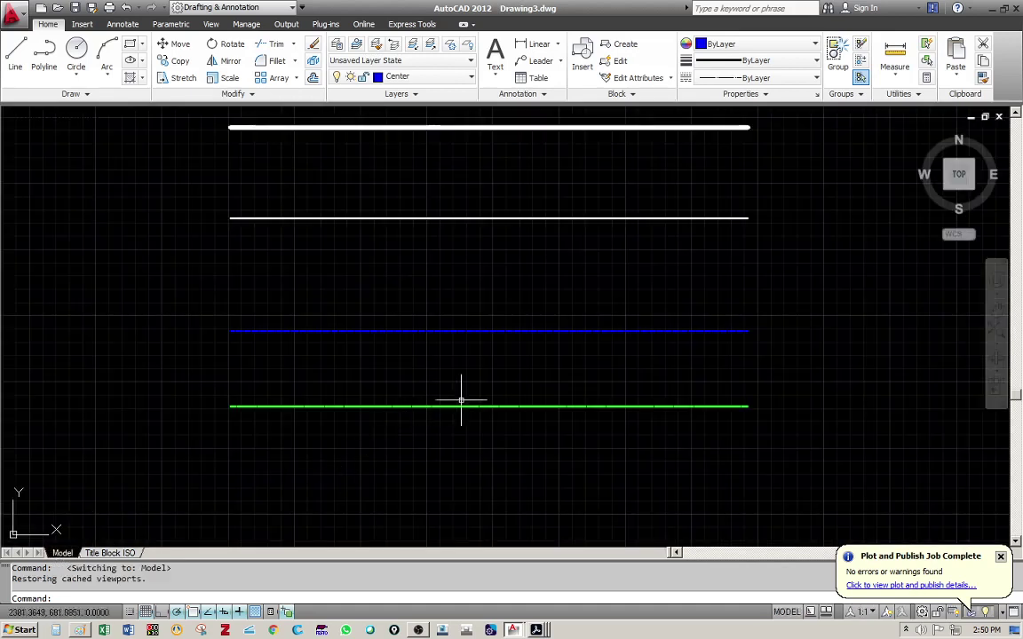
left_click(110, 553)
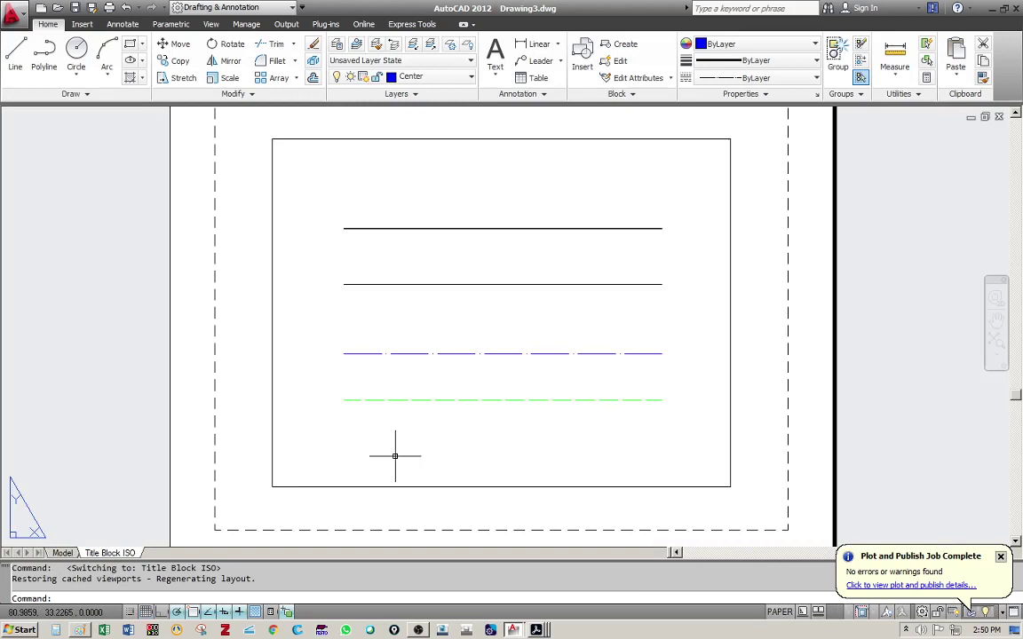
left_click(515, 341)
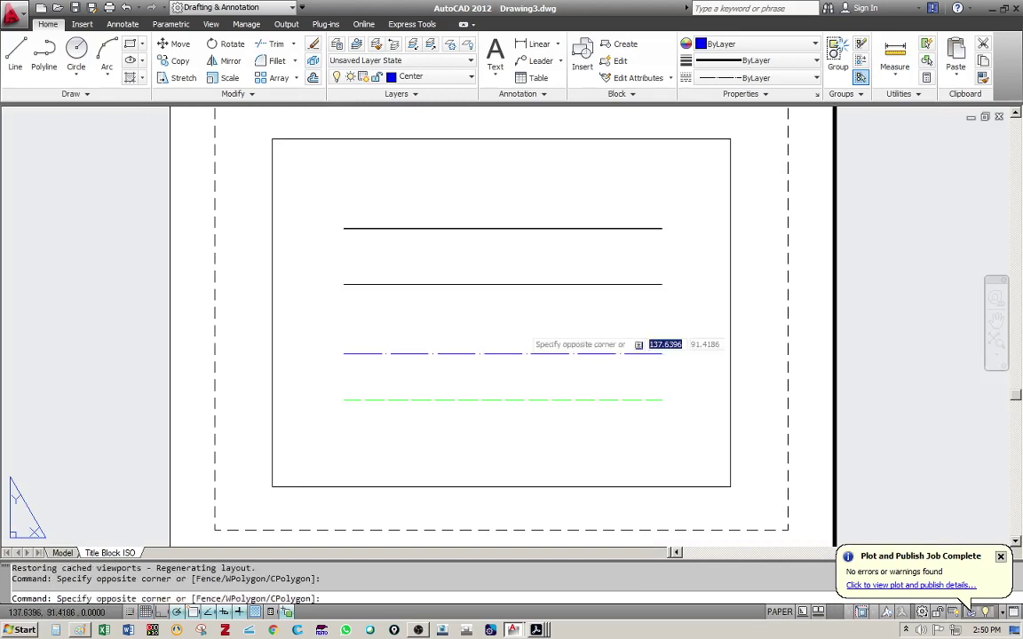
double_click(520, 326)
left_click(769, 94)
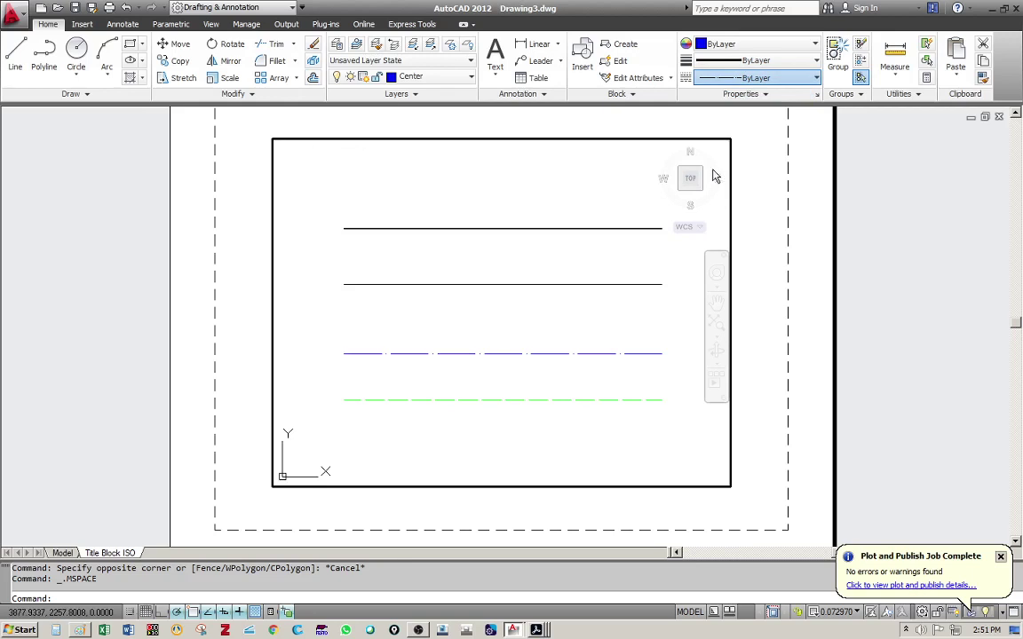
Step: Set the global linetype scale factor to 2 in the Linetype Manager with LT
type("lt")
key("Return")
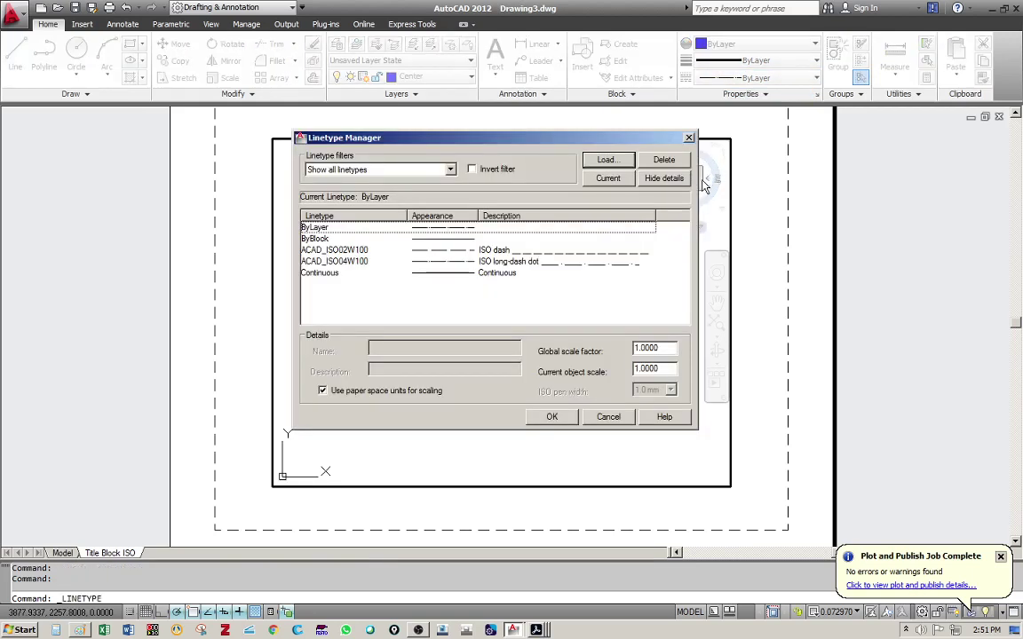
left_click_drag(666, 367, 635, 370)
double_click(660, 349)
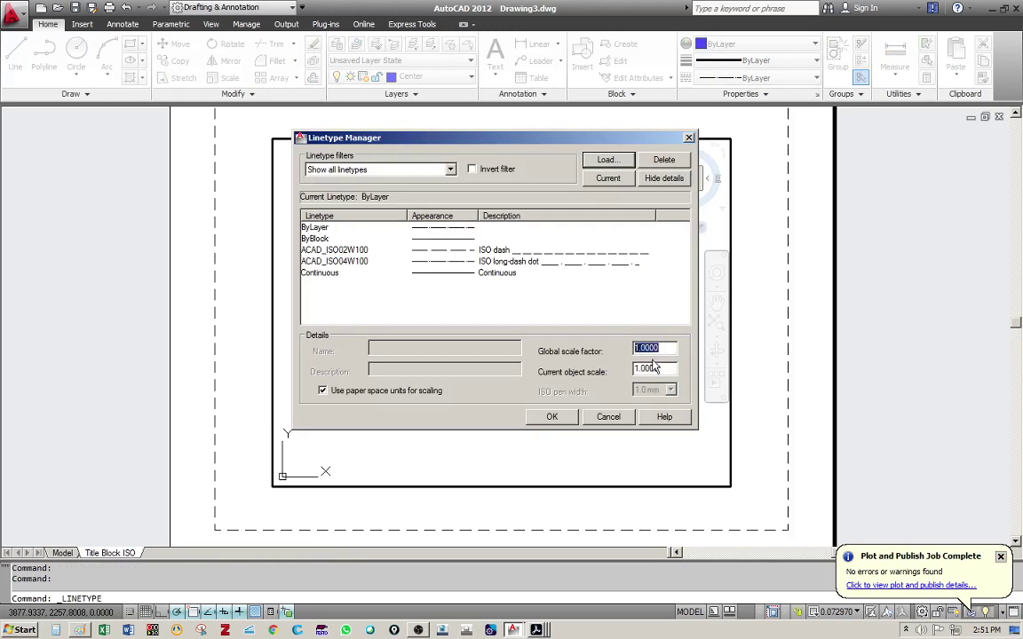
key("Tab")
left_click_drag(673, 348, 613, 349)
type("2")
left_click(553, 419)
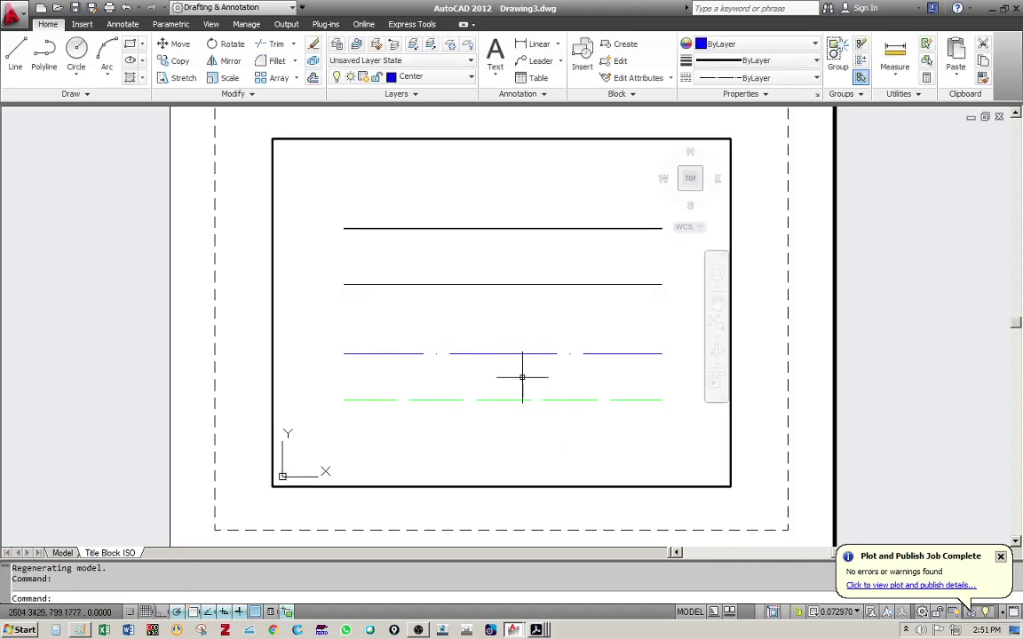
Step: Change the global linetype scale factor to 0.5 for finer dash patterns
left_click(771, 83)
left_click(753, 172)
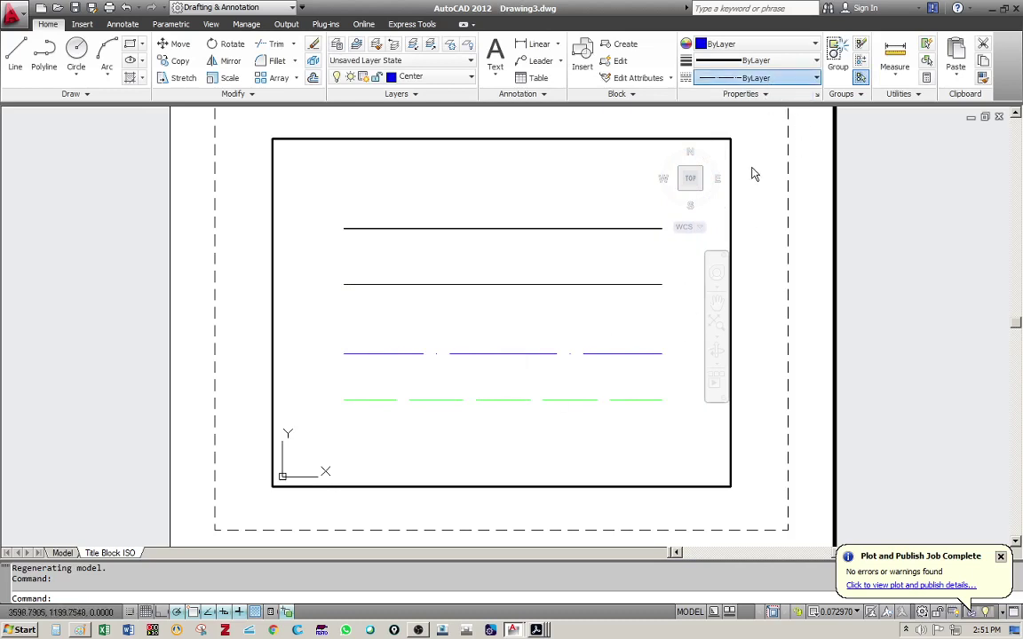
double_click(635, 349)
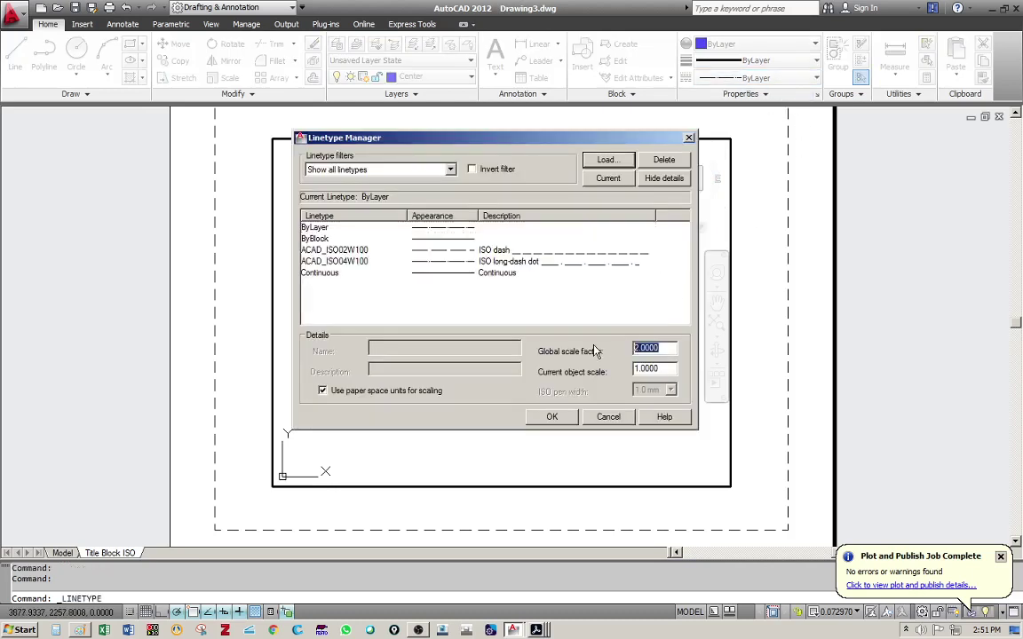
type(".5")
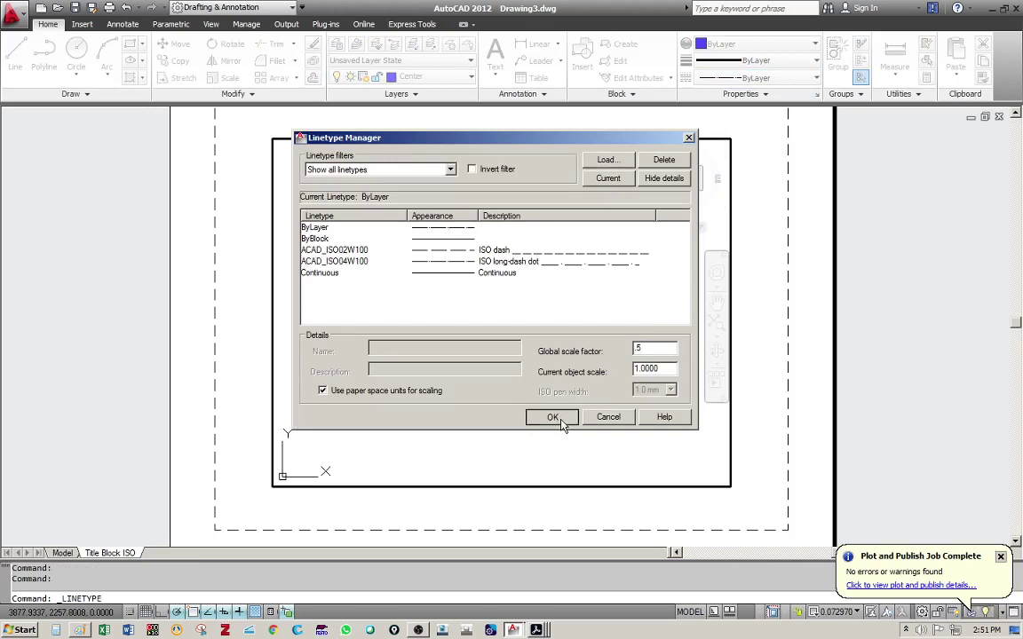
left_click(557, 418)
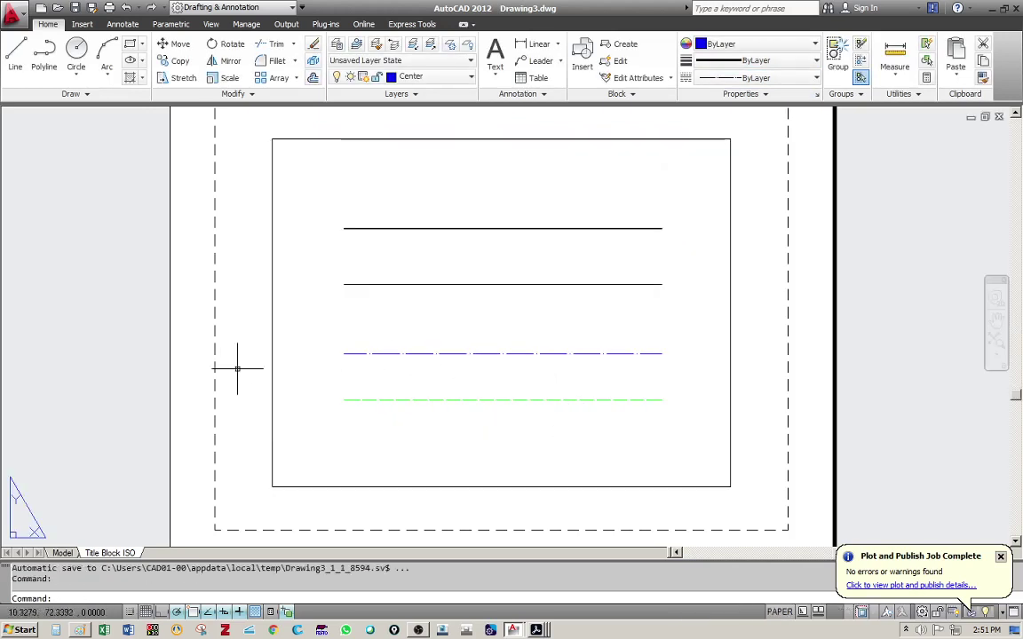
Step: Switch to model space and nudge the view to frame the four lines
left_click(62, 552)
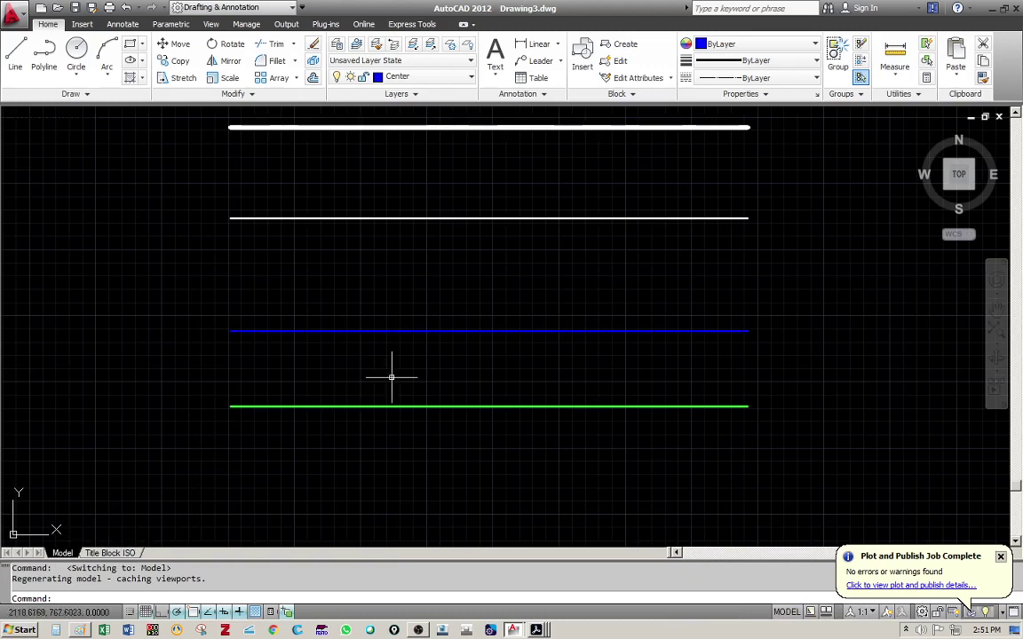
middle_click_drag(448, 338, 427, 375)
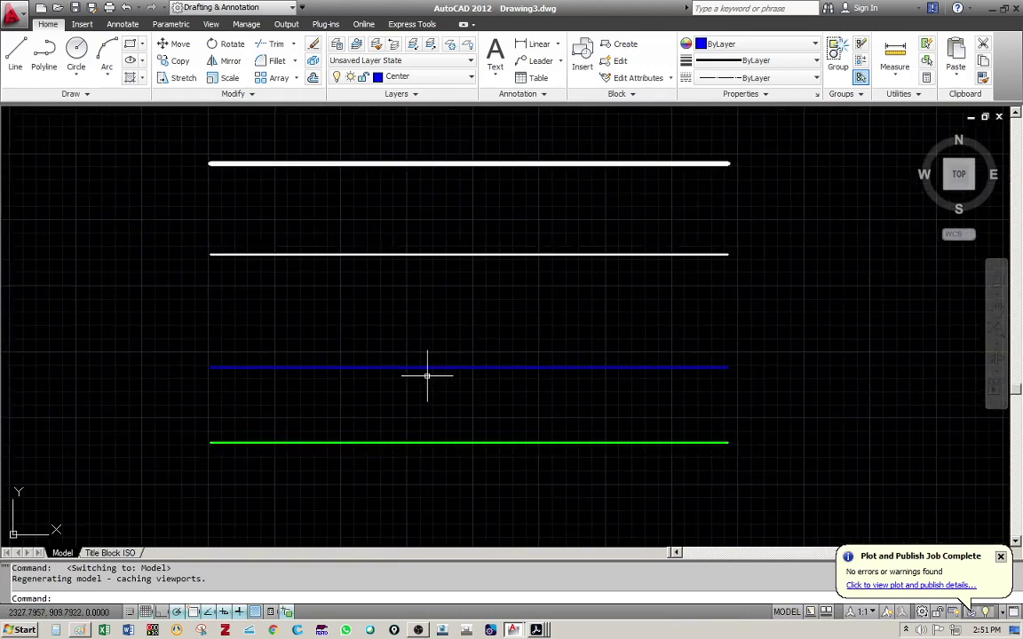
Step: Override the top Object-layer line's colour to Red, then reselect it to check
left_click(689, 162)
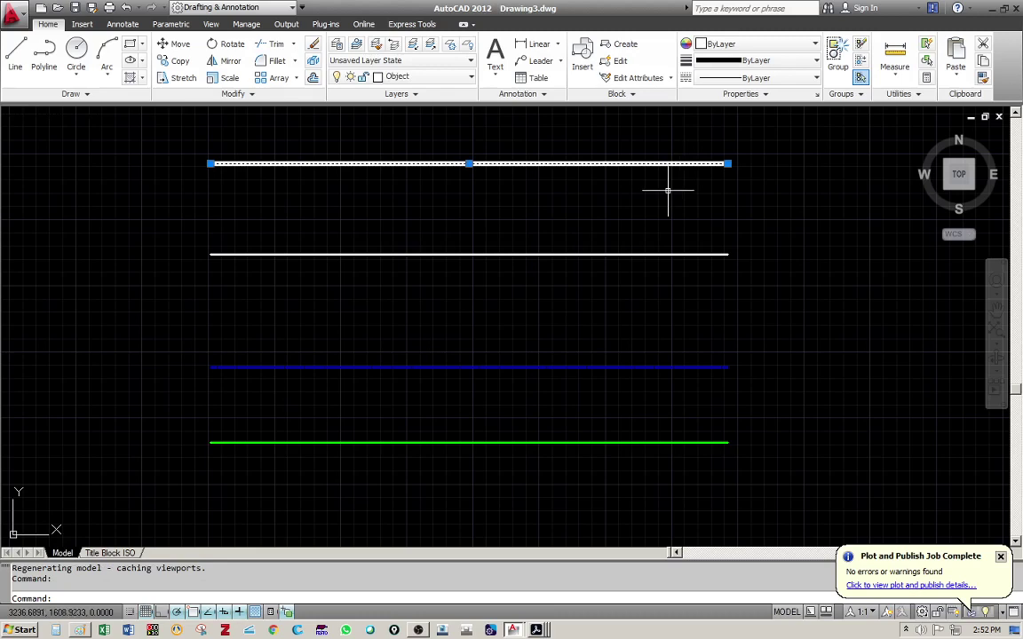
left_click(754, 43)
left_click(735, 92)
key("Escape")
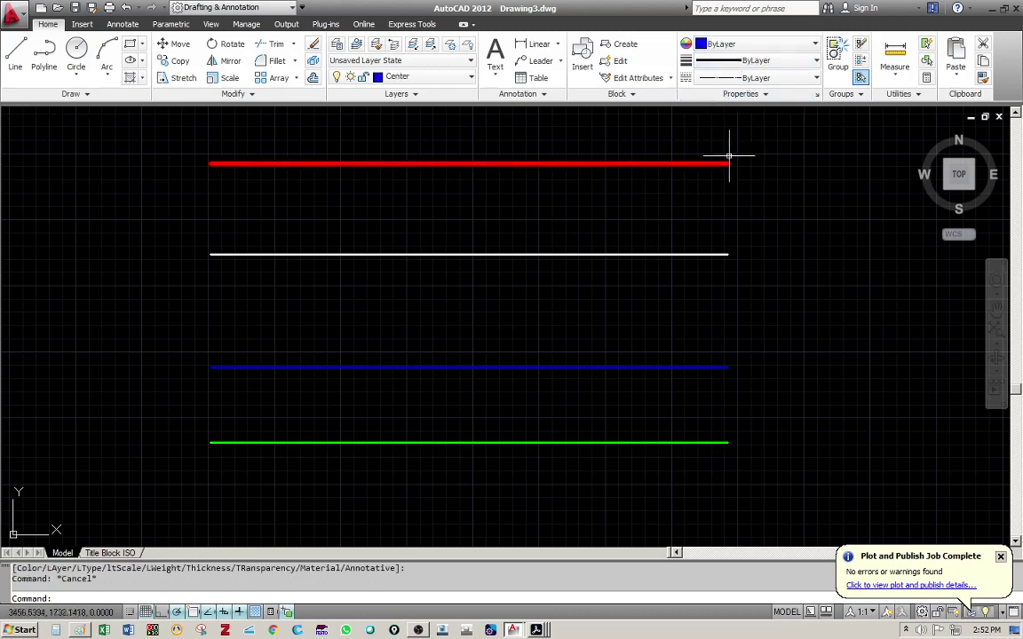
left_click(680, 164)
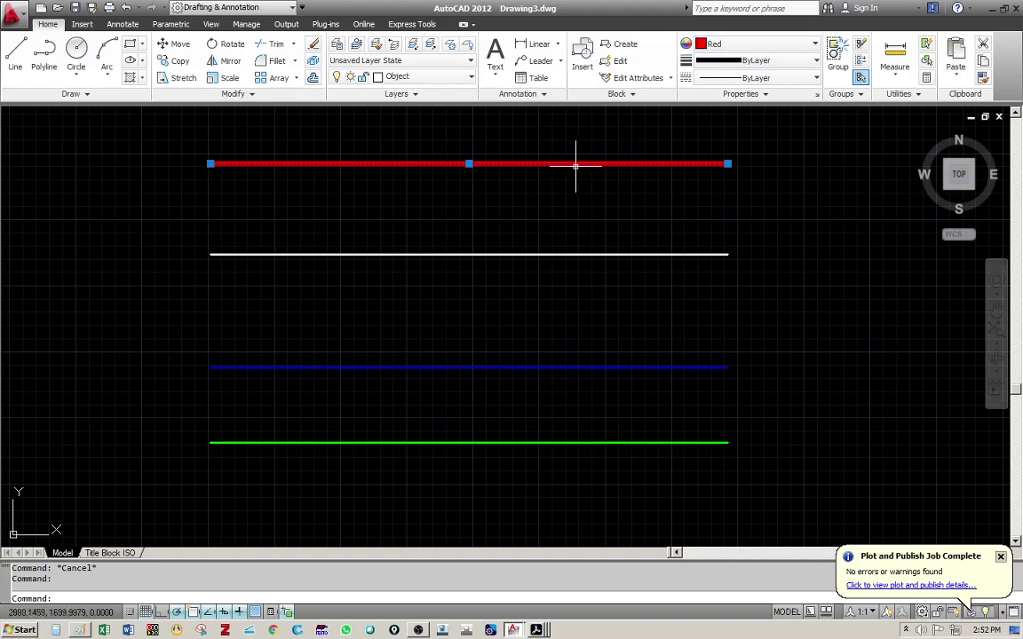
key("Escape")
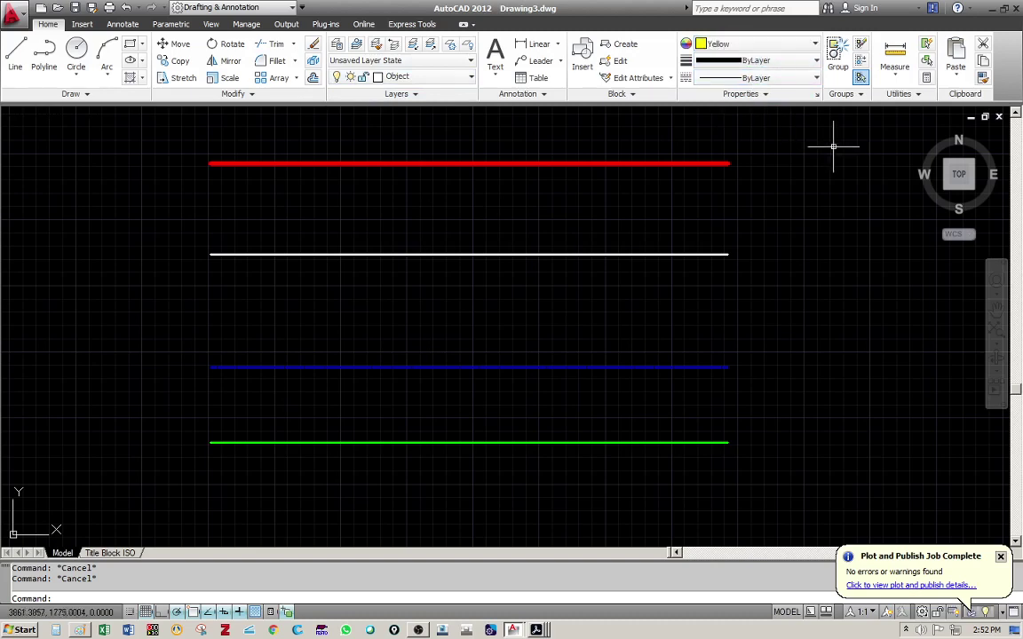
scroll(707, 49, "down", 3)
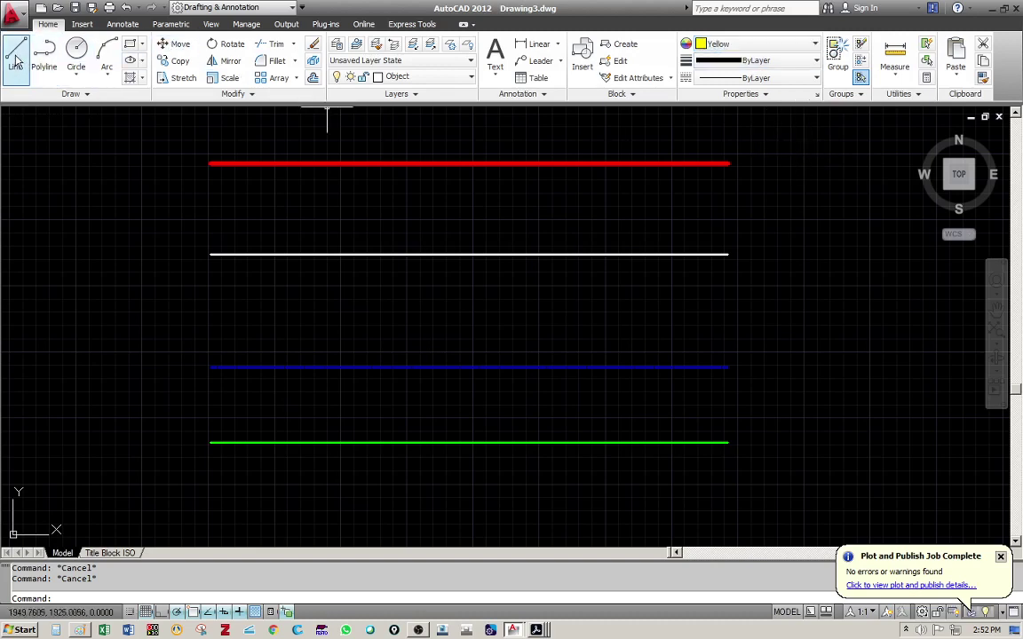
Step: Draw two circles to the right of the lines, one below the other
left_click(76, 53)
left_click(803, 233)
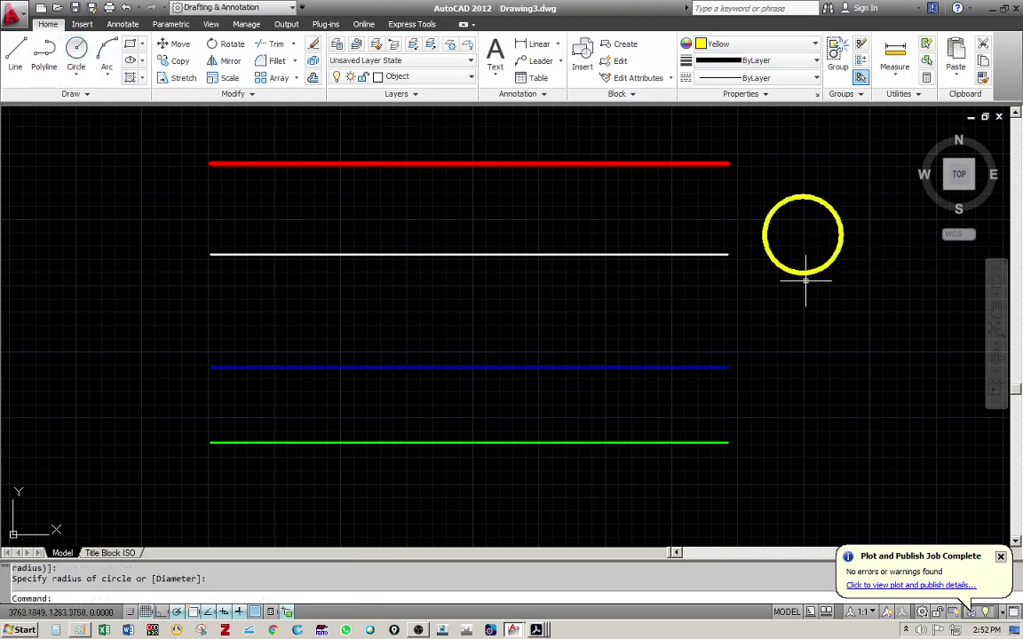
key("Return")
left_click(817, 334)
left_click(799, 356)
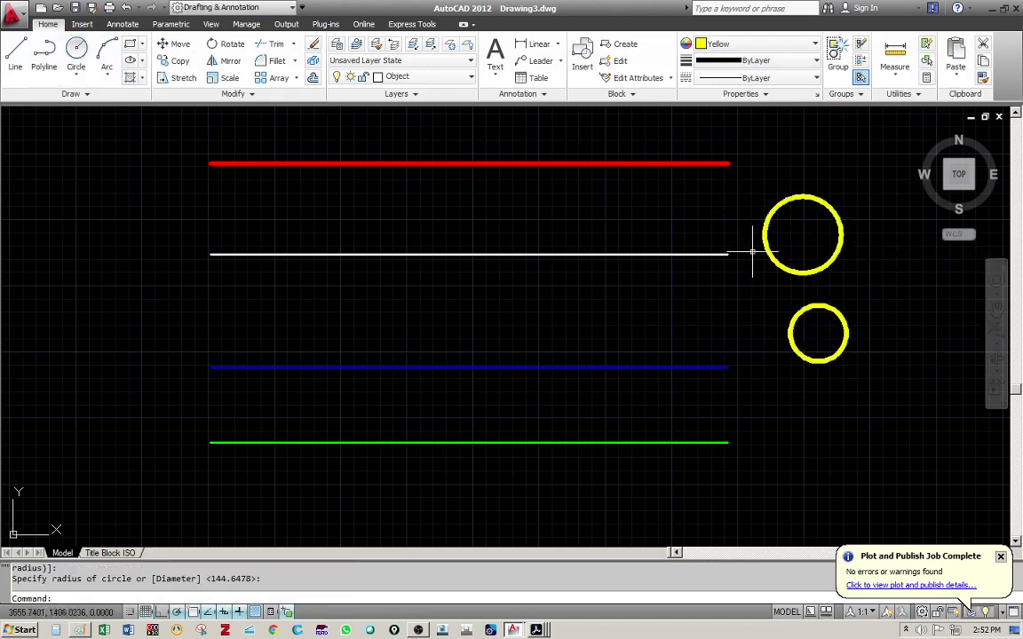
Step: Reset the current colour and both circles' colour to ByLayer, then dismiss the plot notification
left_click(755, 44)
left_click(745, 58)
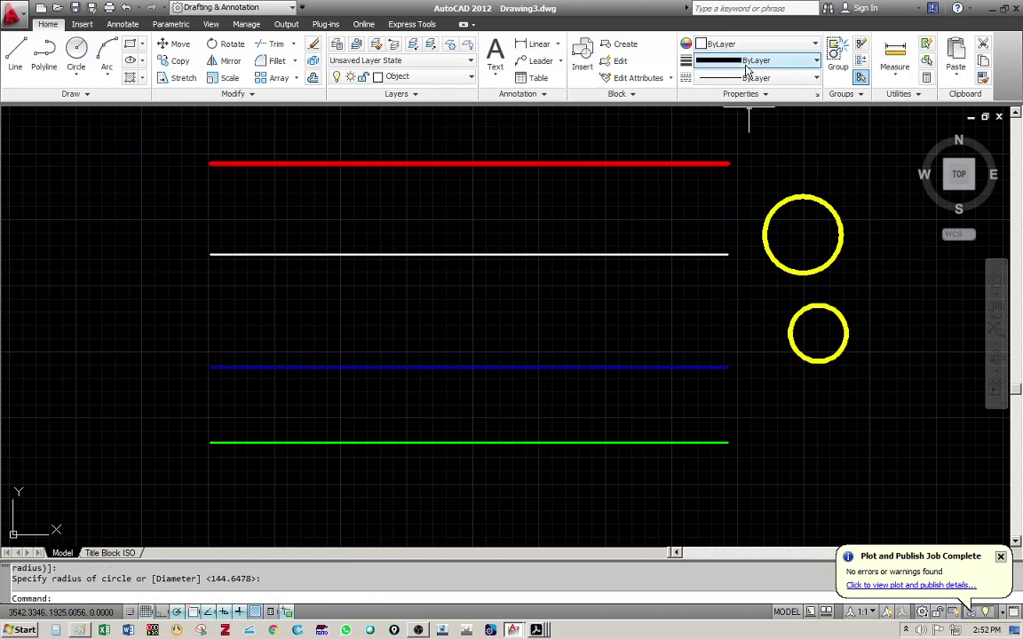
left_click(849, 160)
left_click(792, 162)
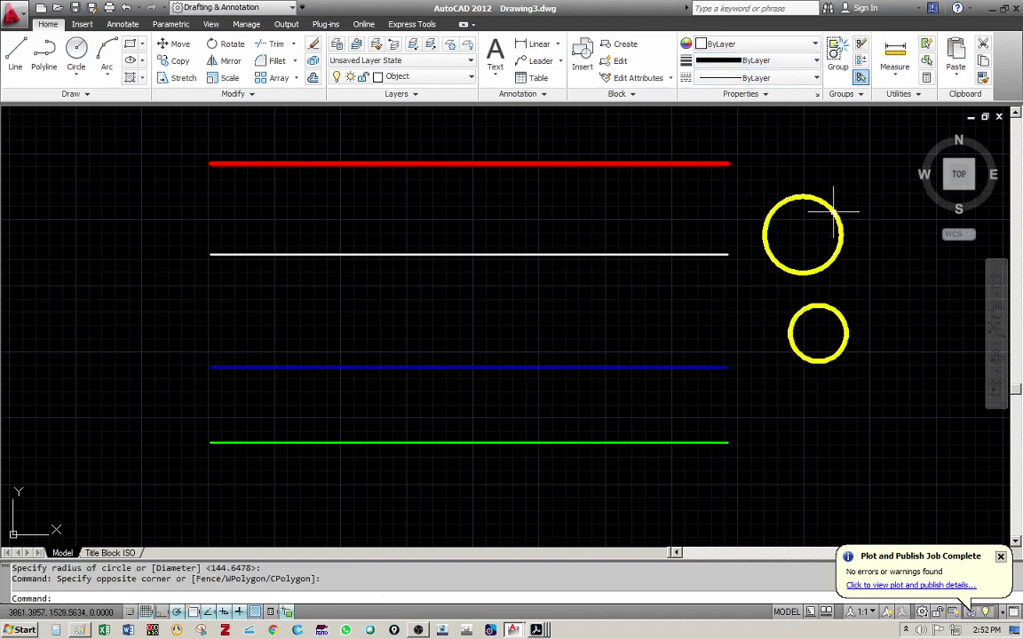
left_click(850, 189)
left_click(797, 366)
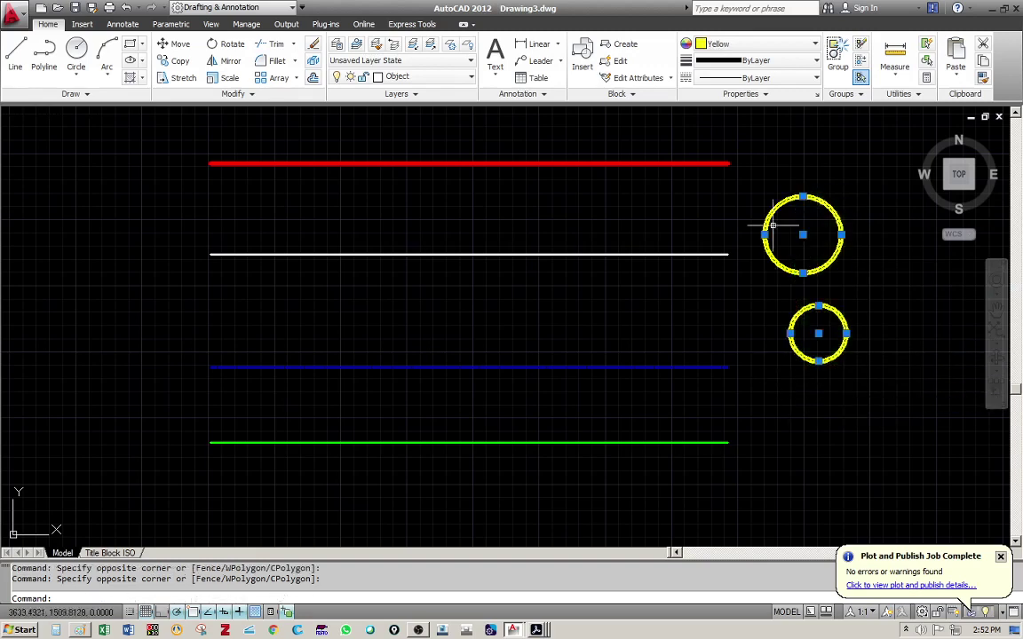
left_click(759, 43)
left_click(746, 61)
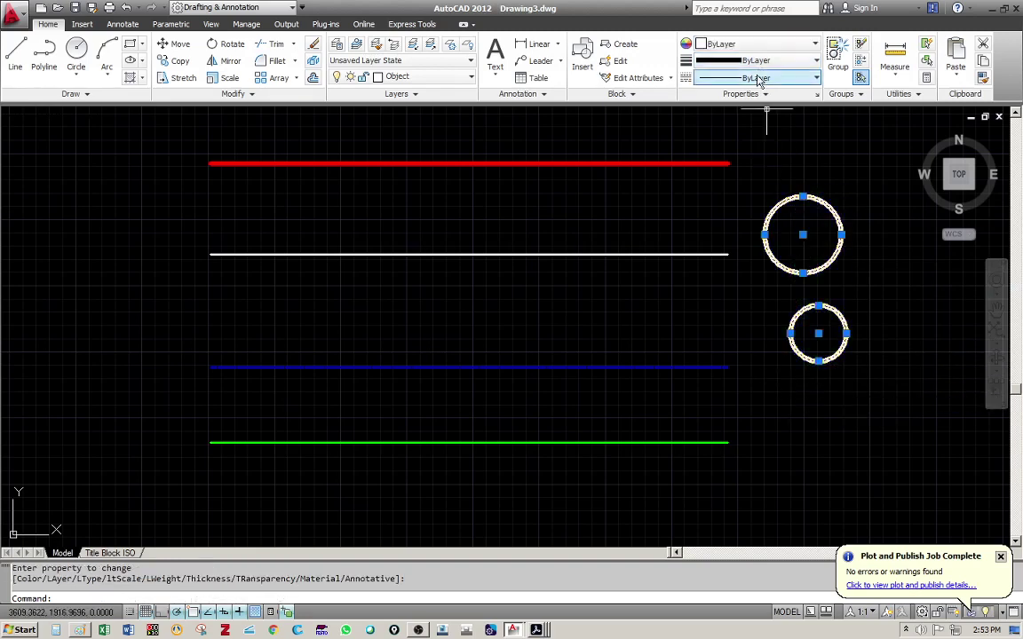
key("Escape")
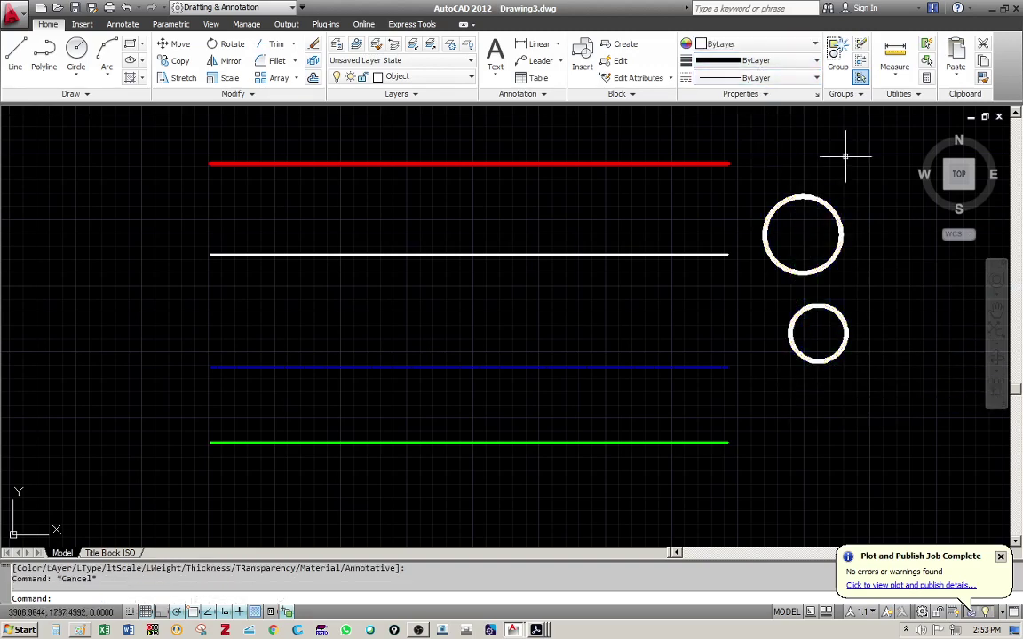
left_click(1002, 558)
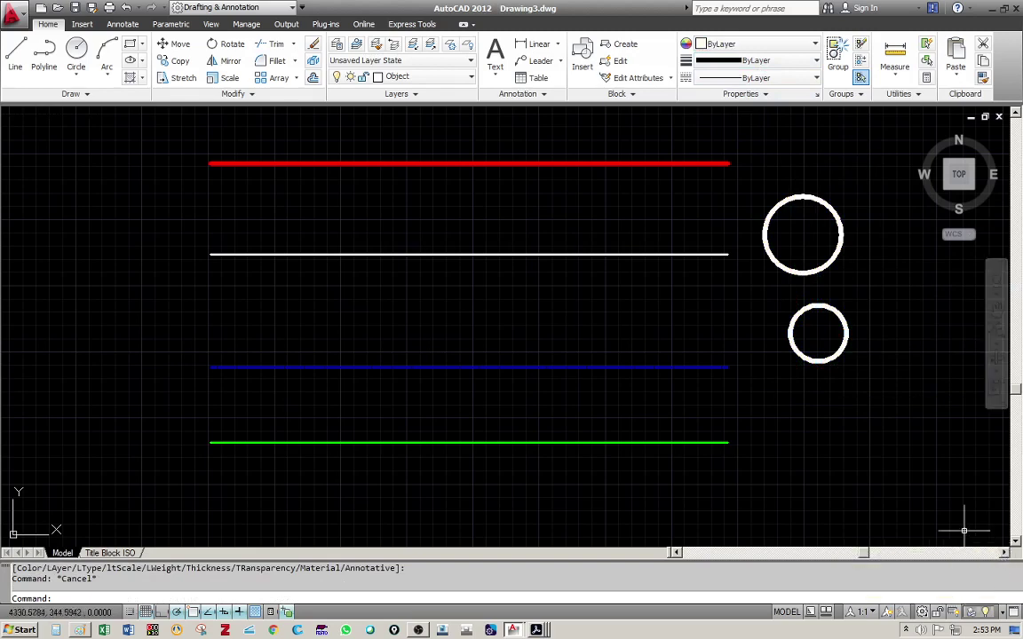